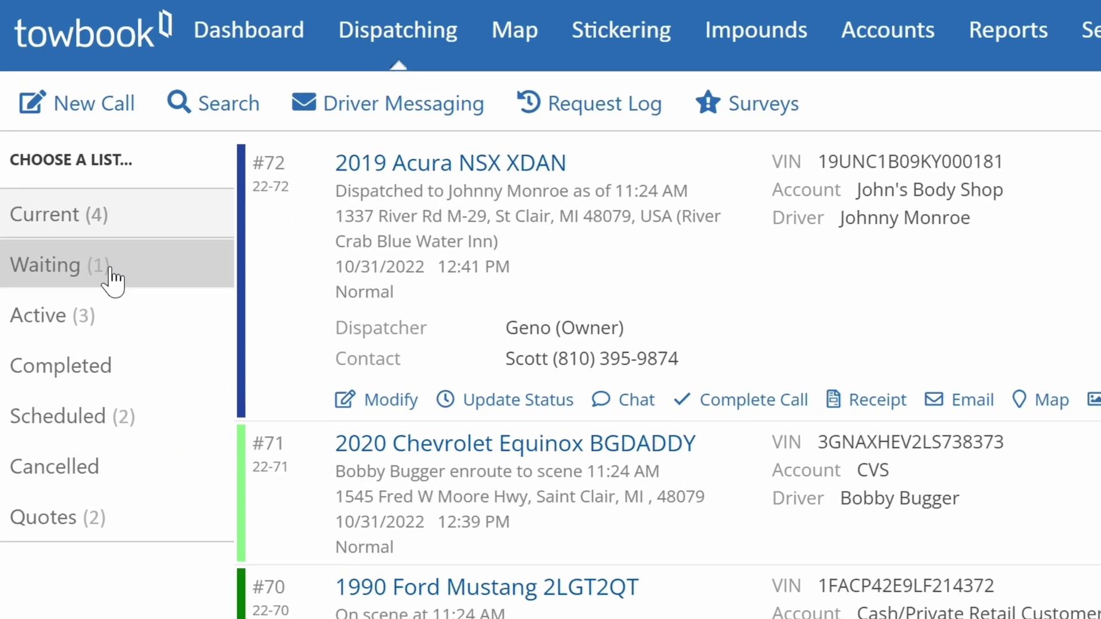
- Switch the dispatching board to the Waiting list, which shows only BMW CL call #69
left_click(73, 187)
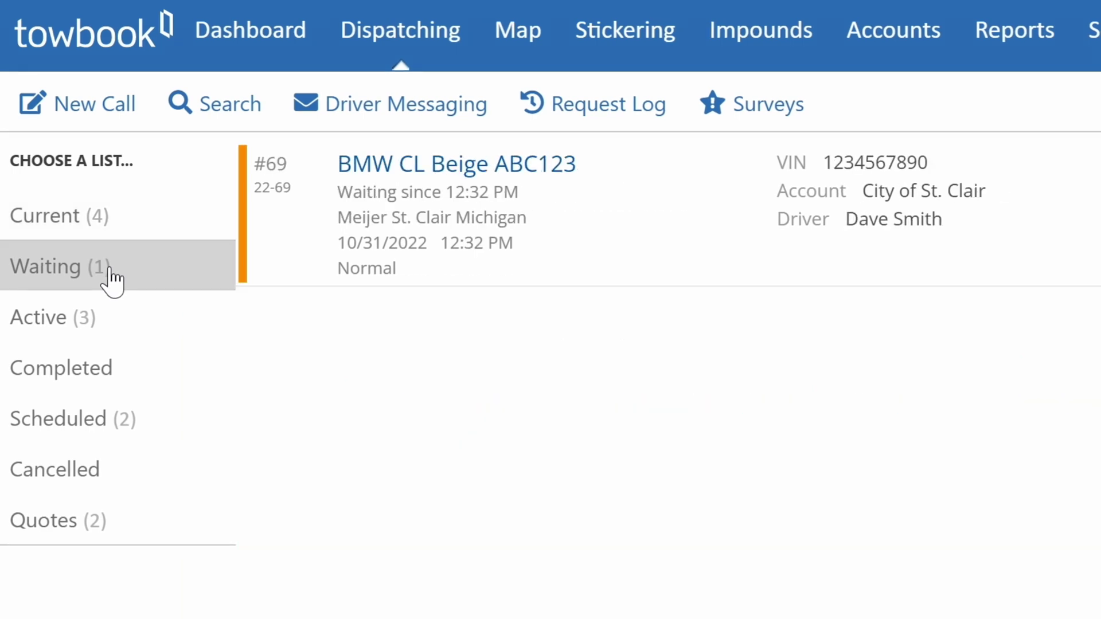
- Browse the Active, Completed, Scheduled and Cancelled call lists
left_click(109, 322)
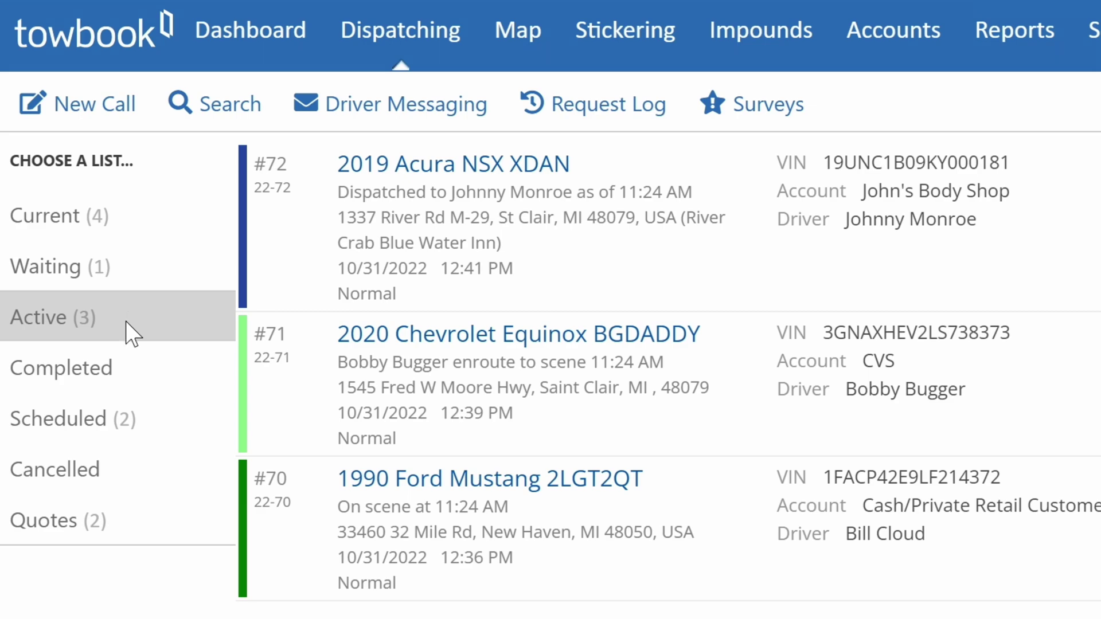
left_click(112, 368)
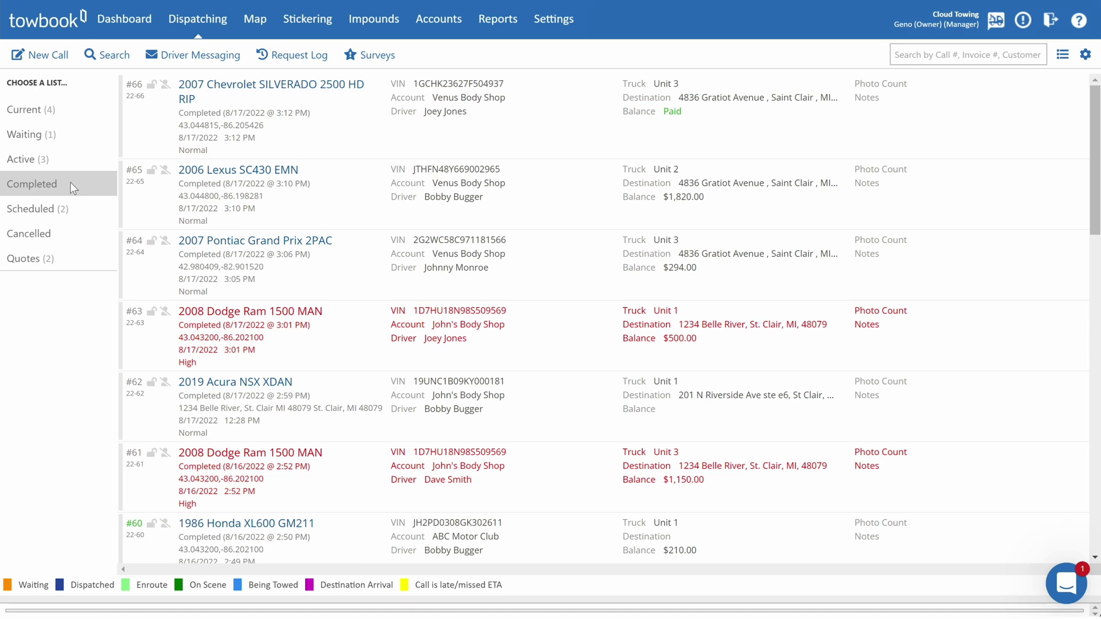
scroll(185, 193, "down", 5)
scroll(186, 193, "down", 5)
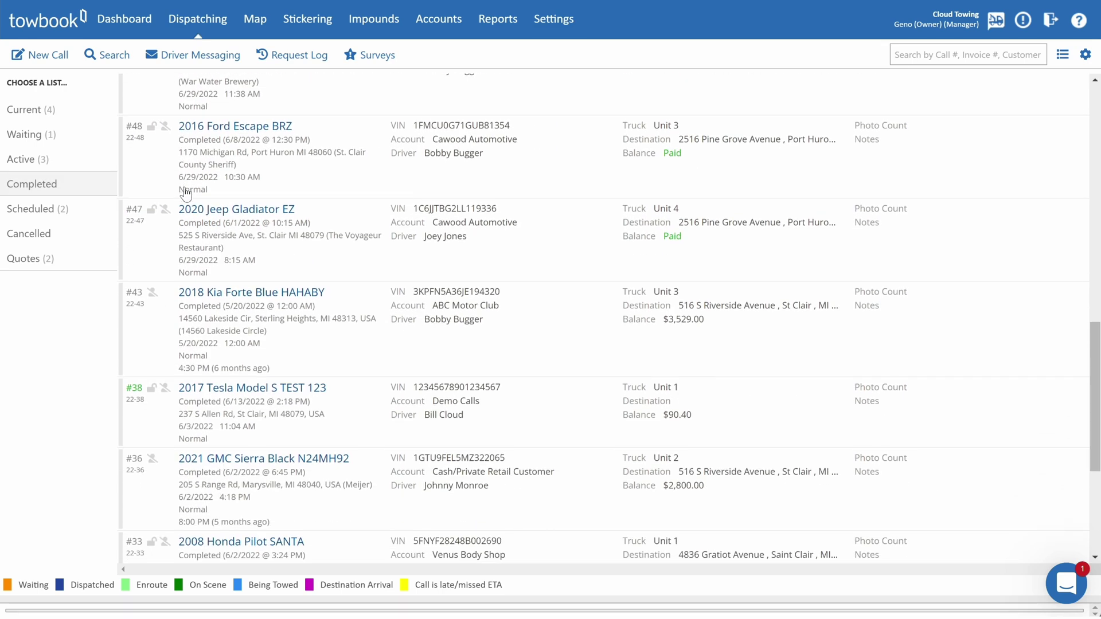
scroll(185, 194, "down", 3)
scroll(185, 193, "down", 3)
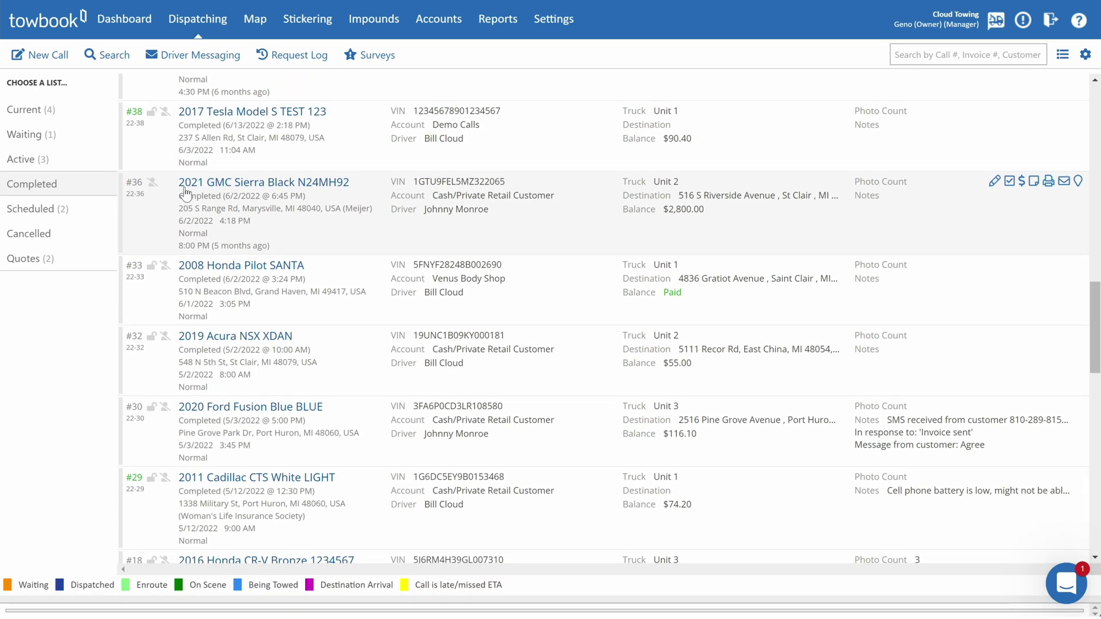
scroll(185, 193, "down", 5)
scroll(184, 194, "down", 5)
scroll(184, 194, "down", 5)
scroll(185, 194, "down", 3)
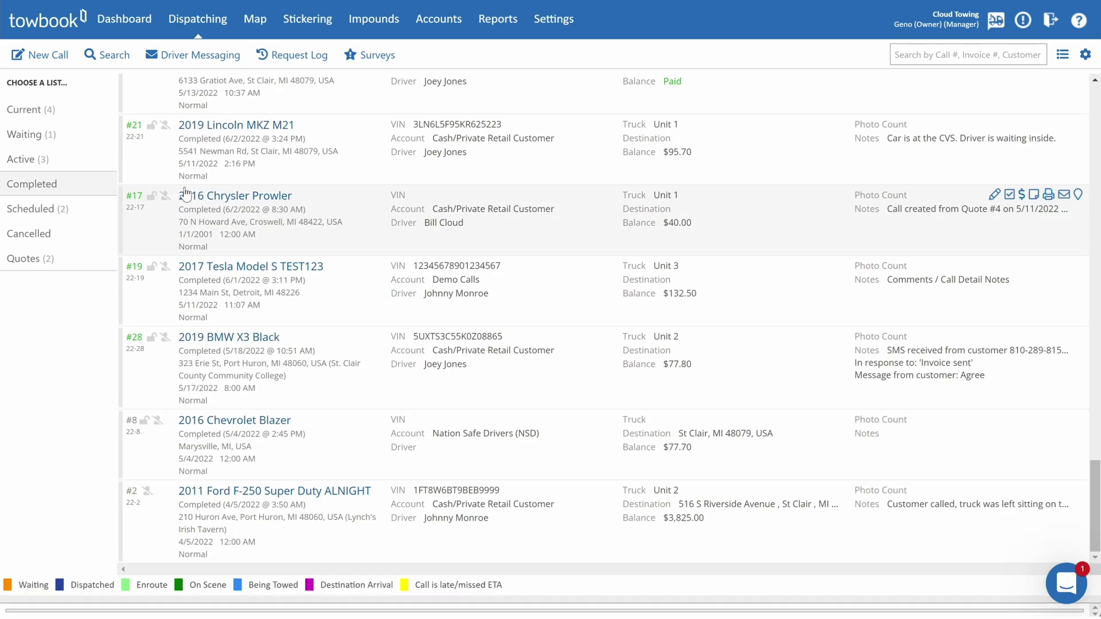
left_click(89, 213)
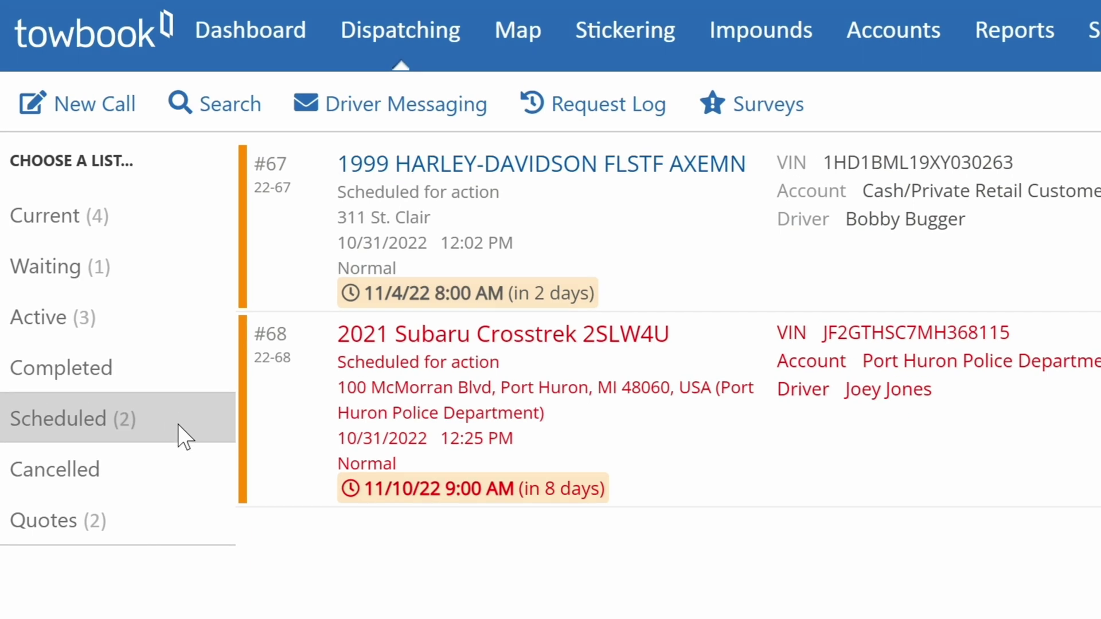
left_click(157, 467)
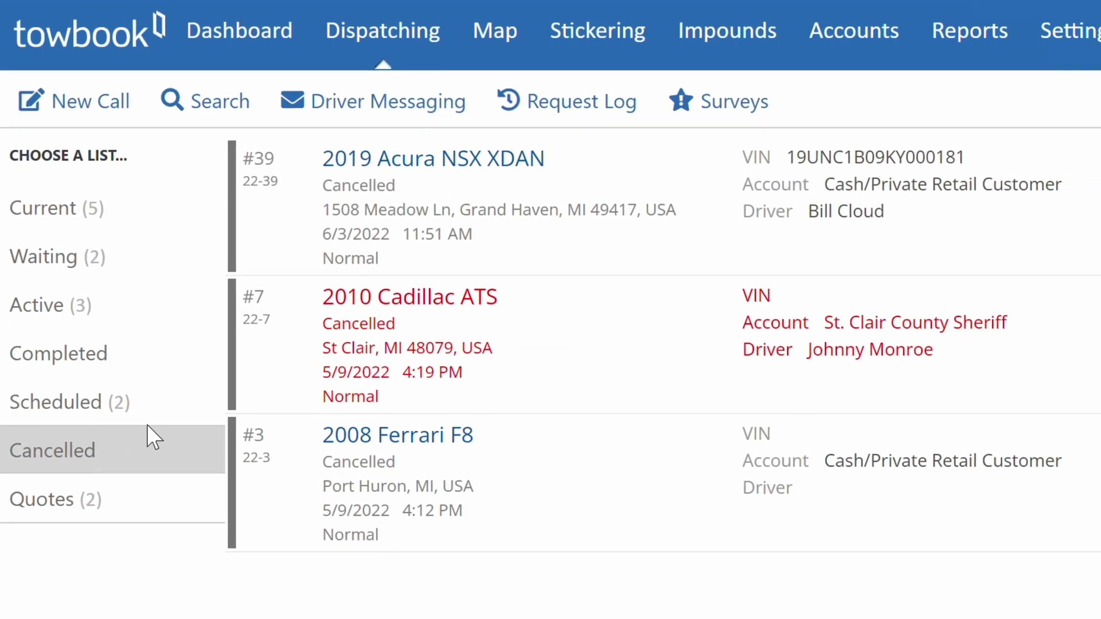
- Undo the cancellation of call #39, the 2019 Acura NSX, and confirm it is back in Waiting
left_click(601, 177)
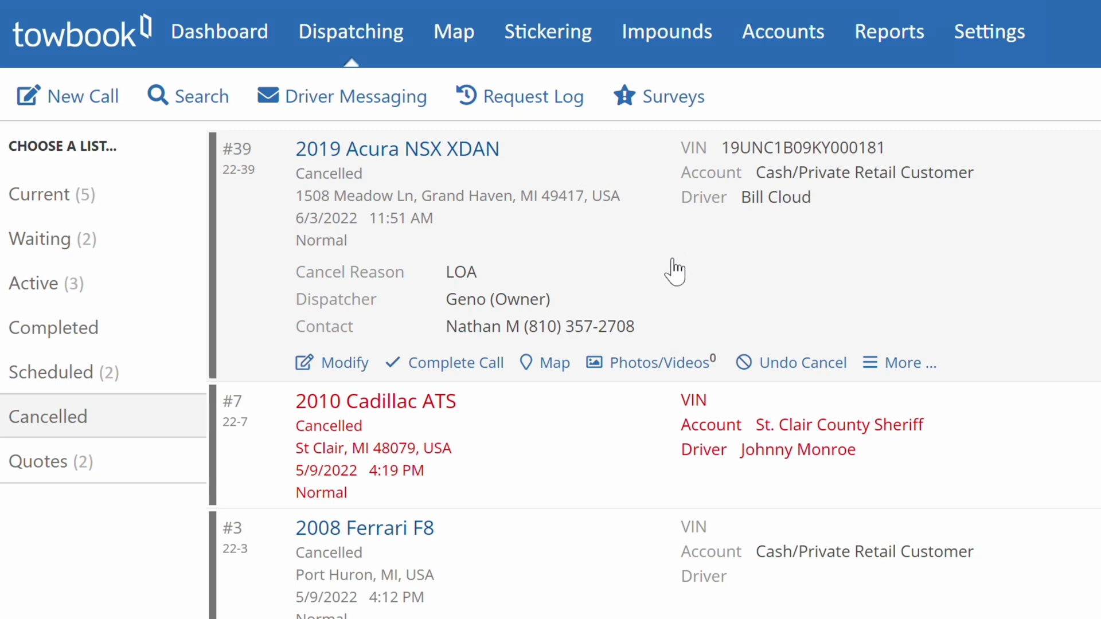
left_click(811, 365)
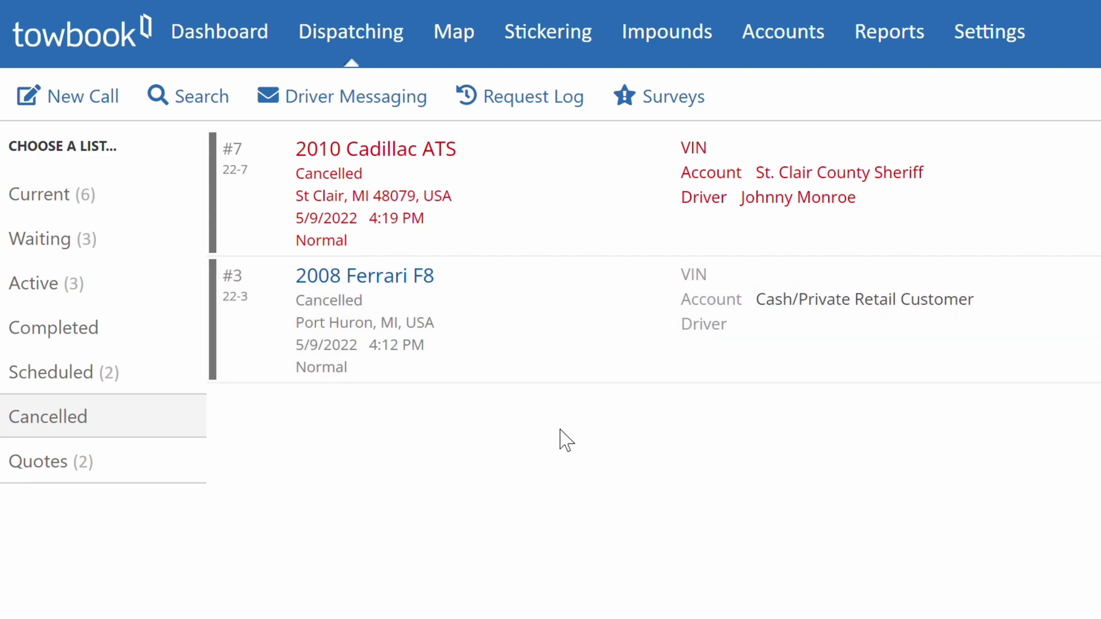
left_click(115, 239)
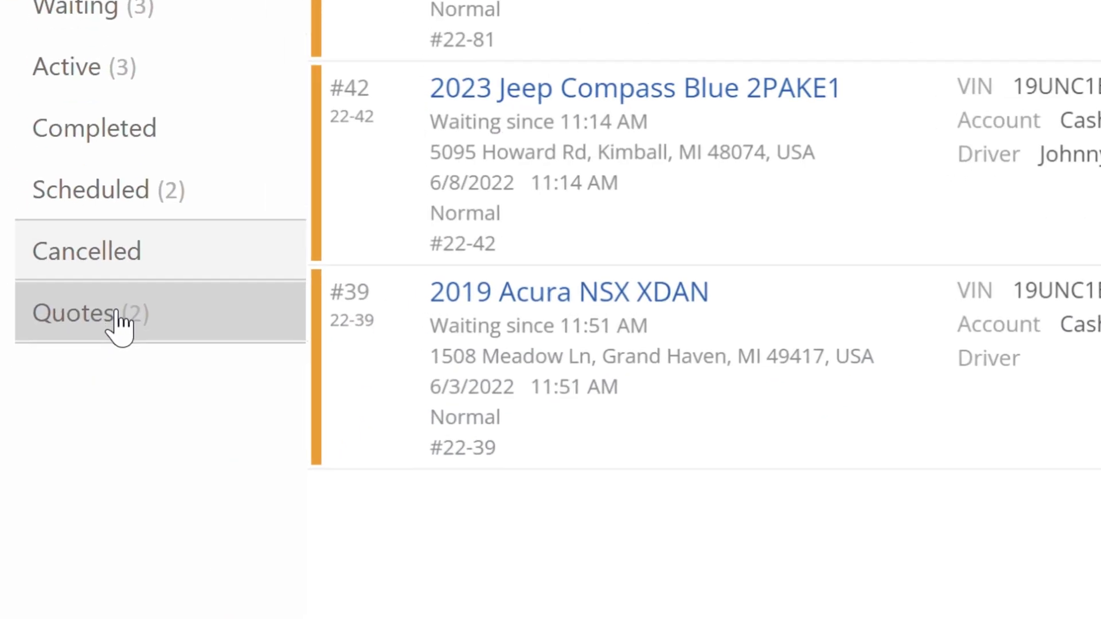
left_click(38, 461)
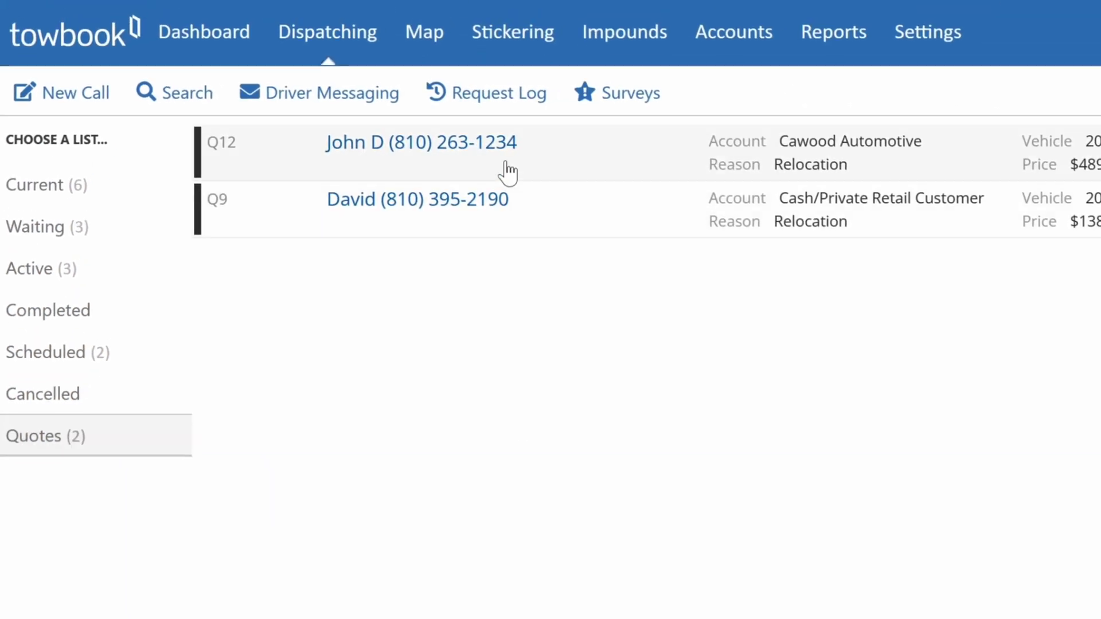
- Price quote Q12's loaded mileage at 5.00 for a $778.50 total, then convert it to a call
left_click(507, 168)
left_click(373, 204)
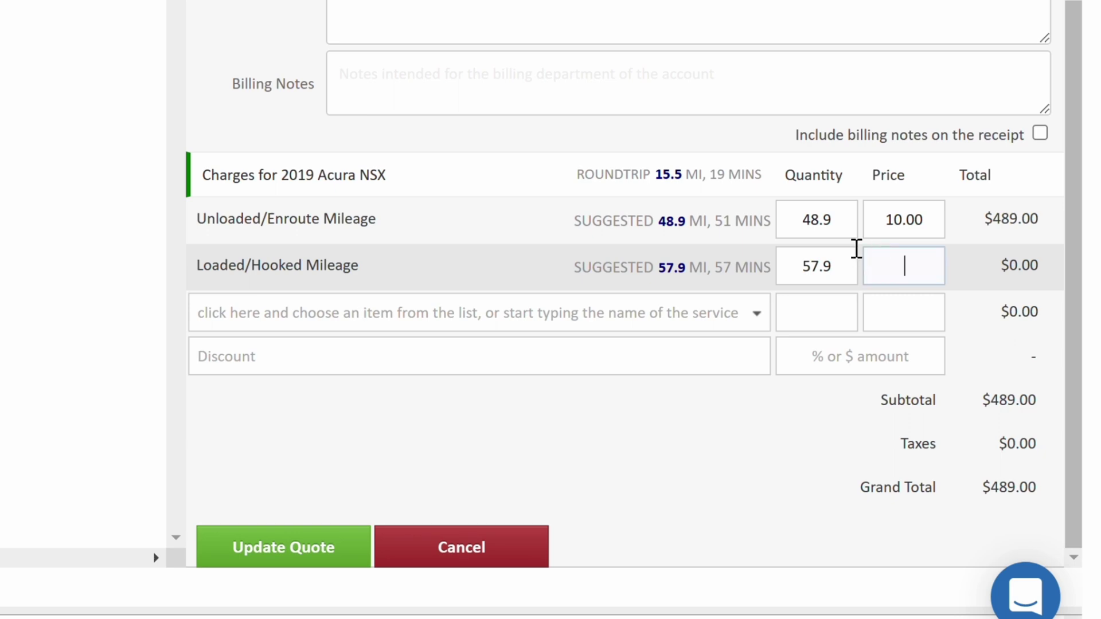
key("Tab")
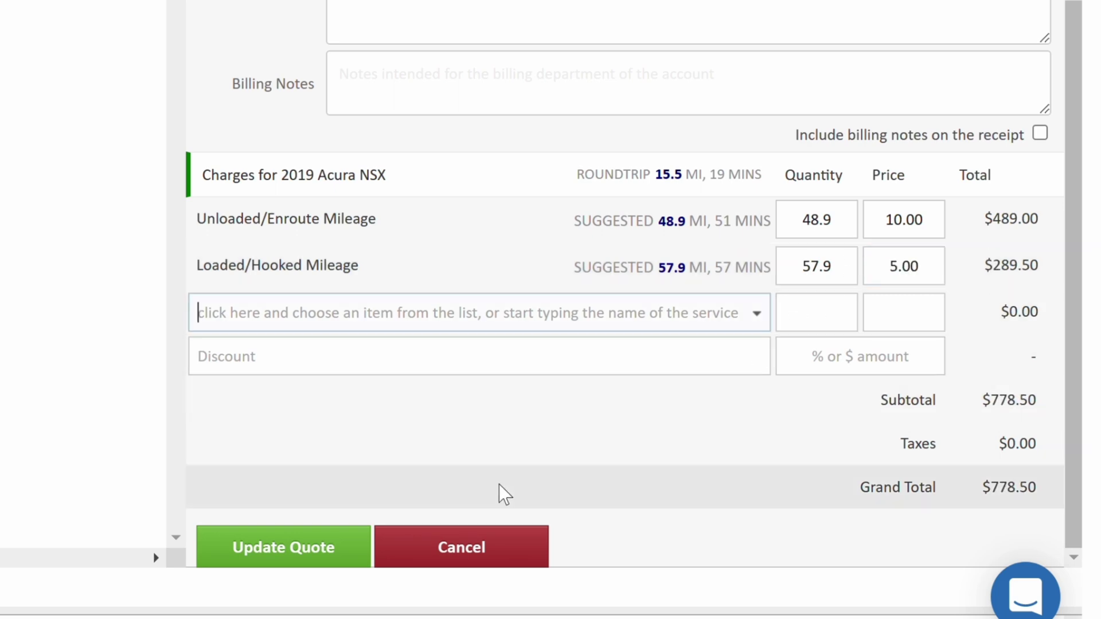
left_click(337, 545)
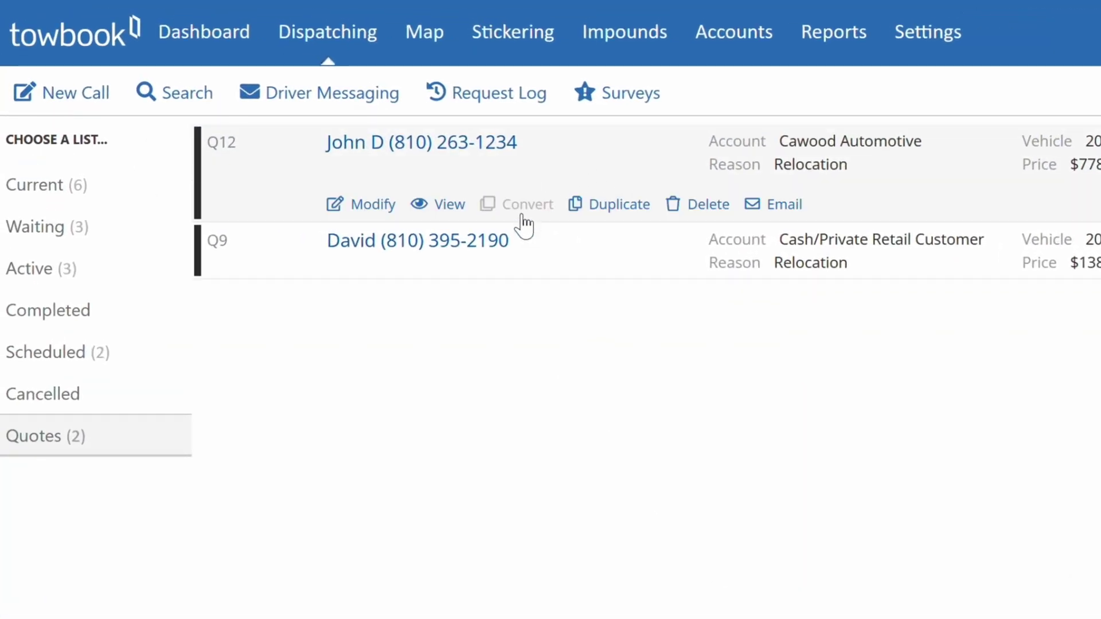
left_click(527, 203)
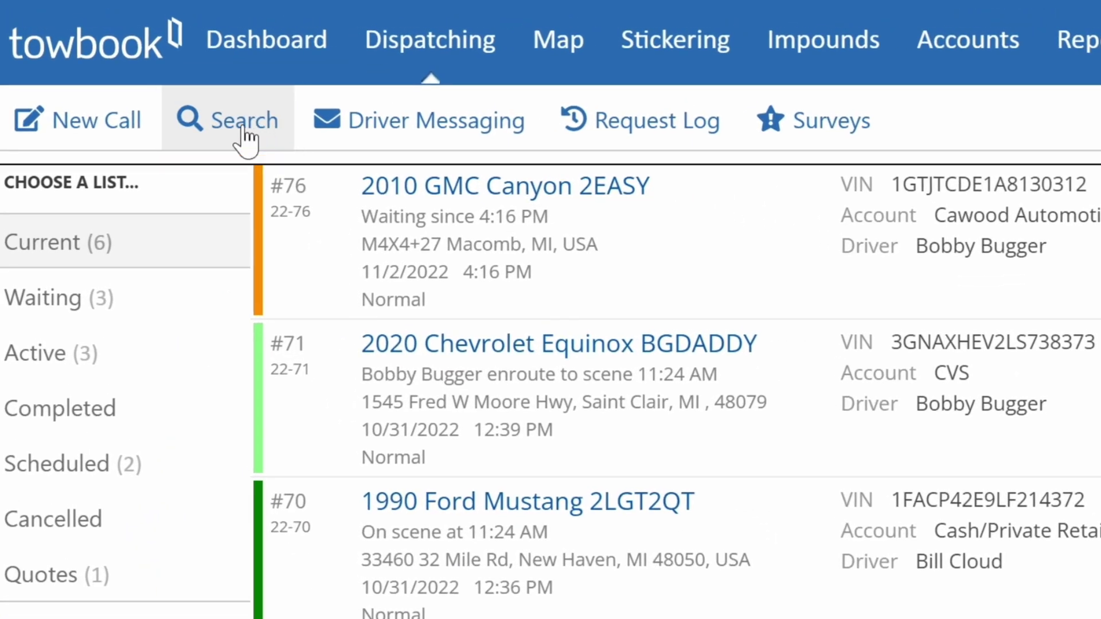
- Fill the detailed call search with year 1990, make Ford and model Mustang
left_click(246, 125)
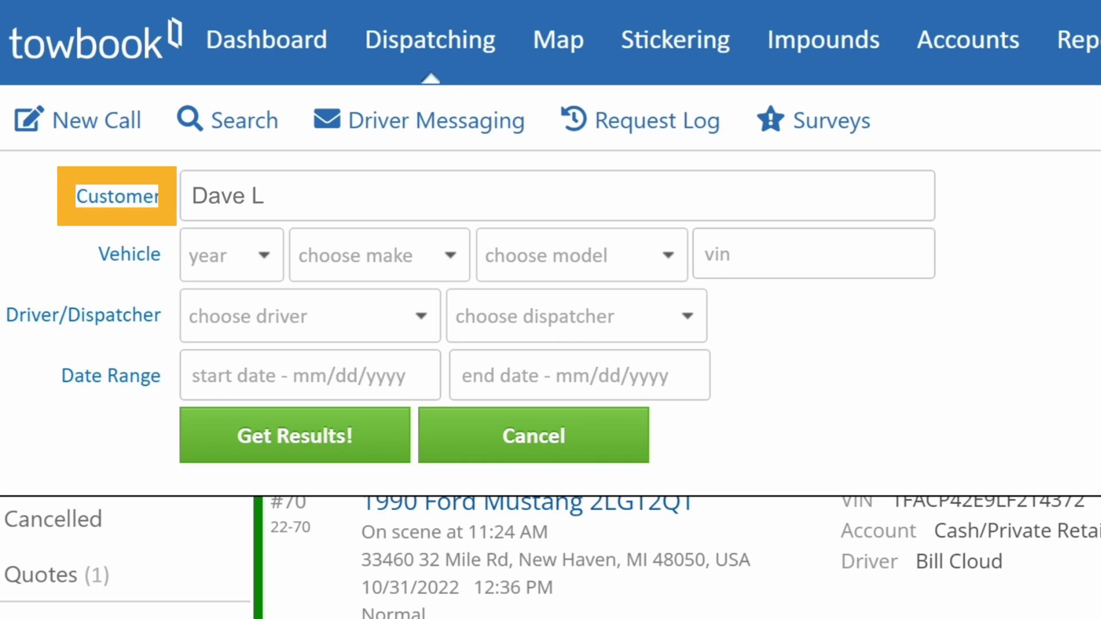
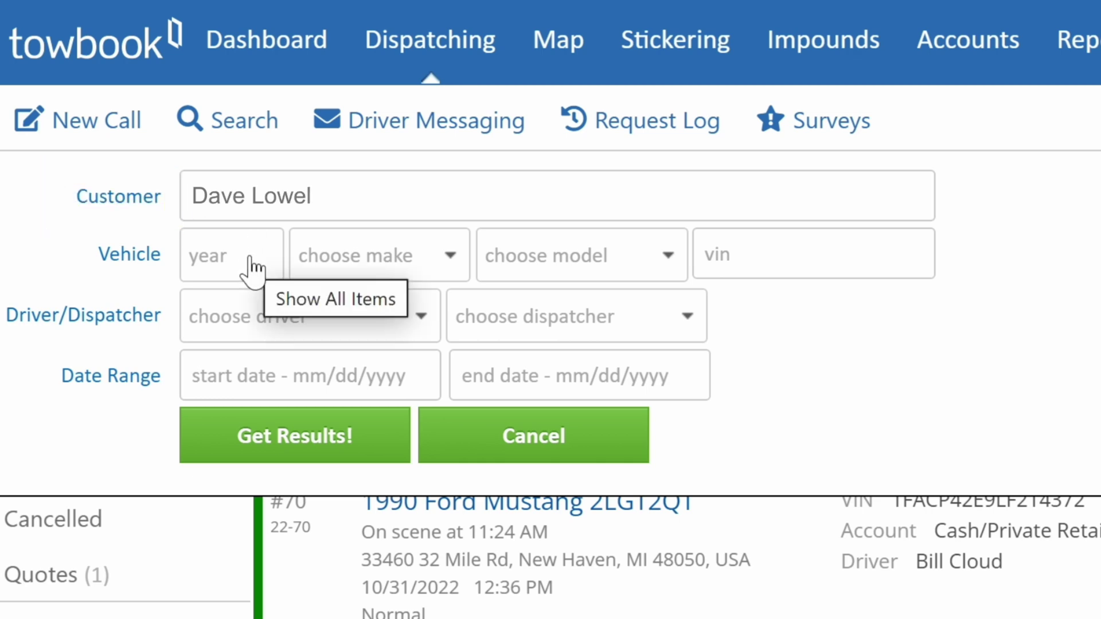
left_click(255, 255)
type("1990")
key("Return")
left_click(342, 258)
type("fo")
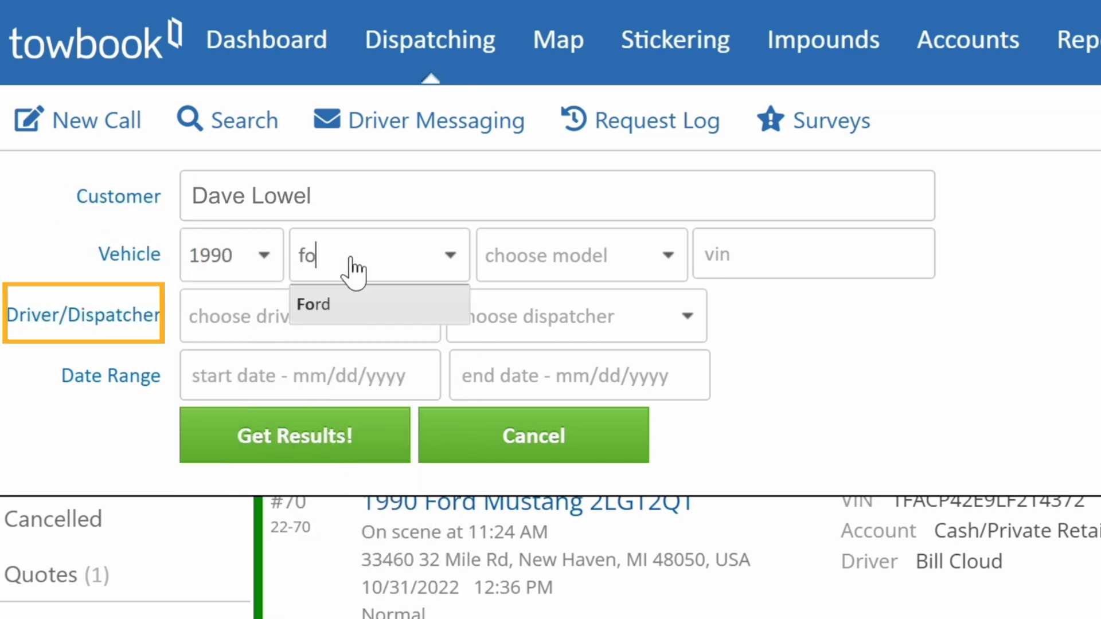
key("Tab")
type("must")
key("Return")
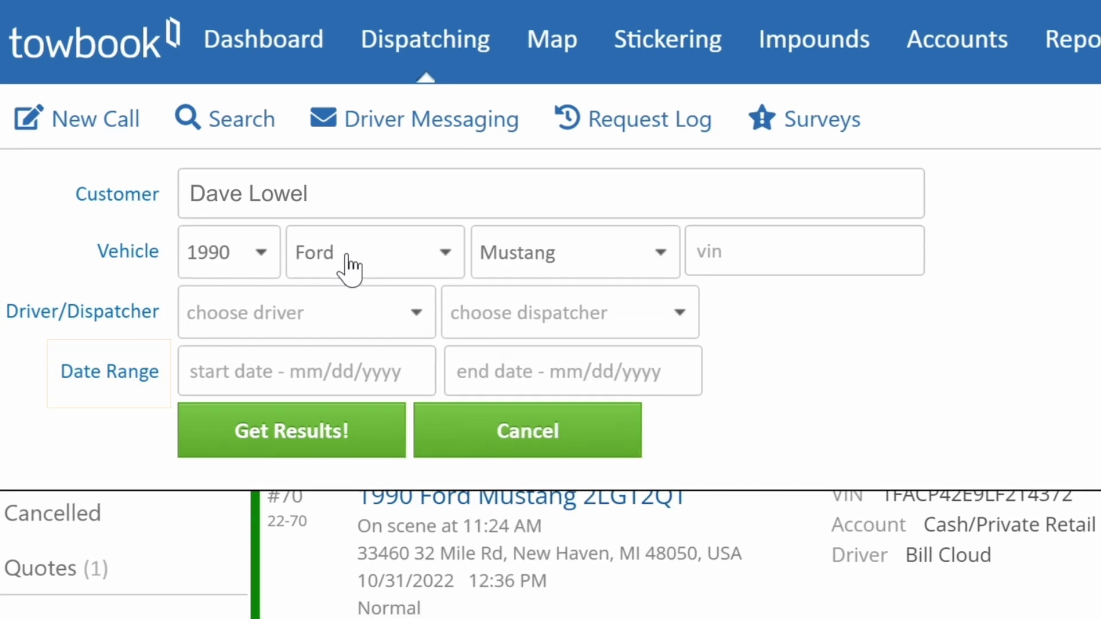
- Run the Mustang search, then quick-search partial VIN 3GNAX to find call #71
left_click(206, 297)
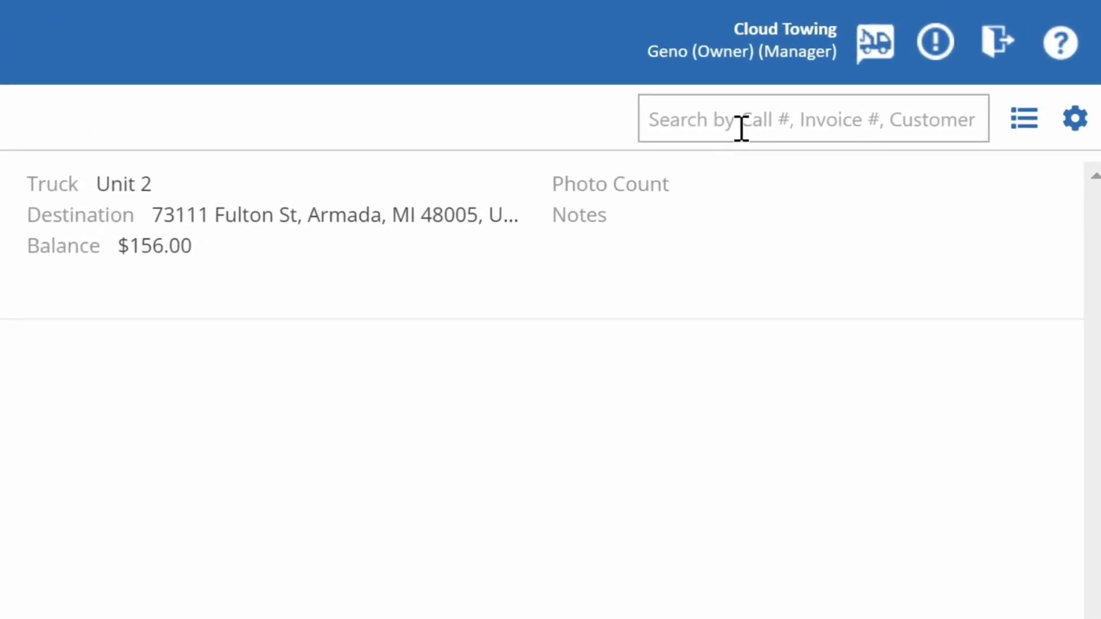
left_click(742, 121)
type("3GNAX")
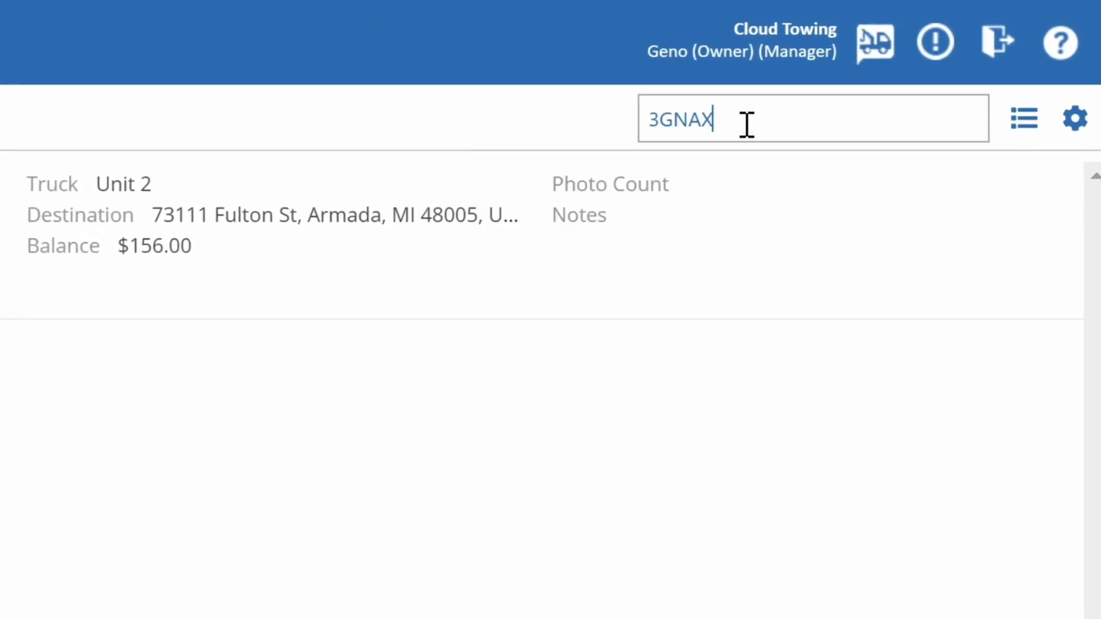
key("Return")
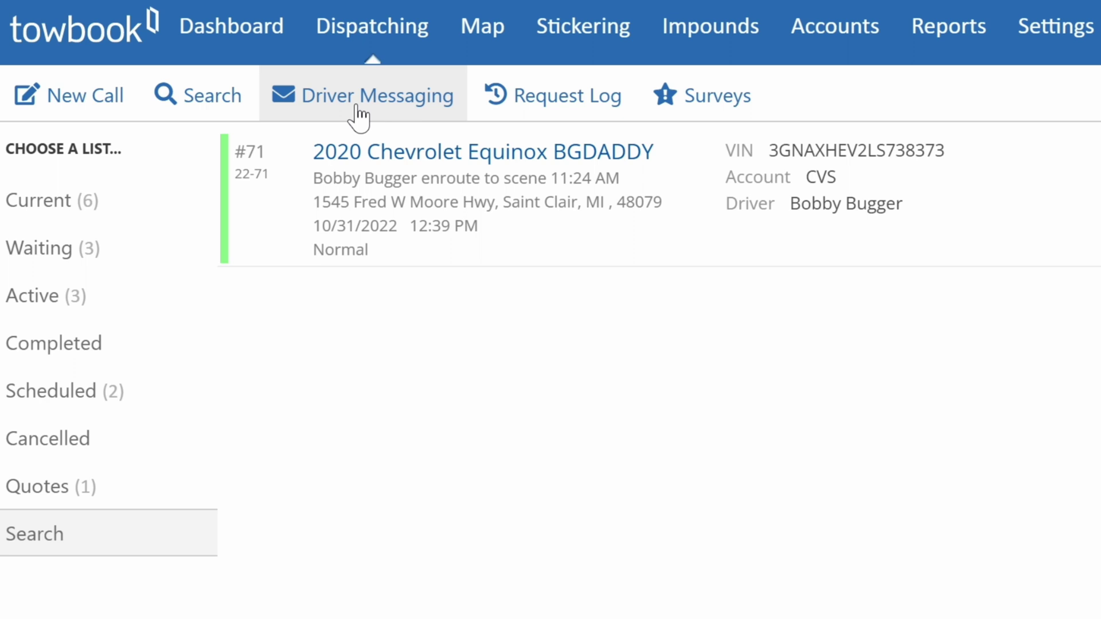
left_click(360, 108)
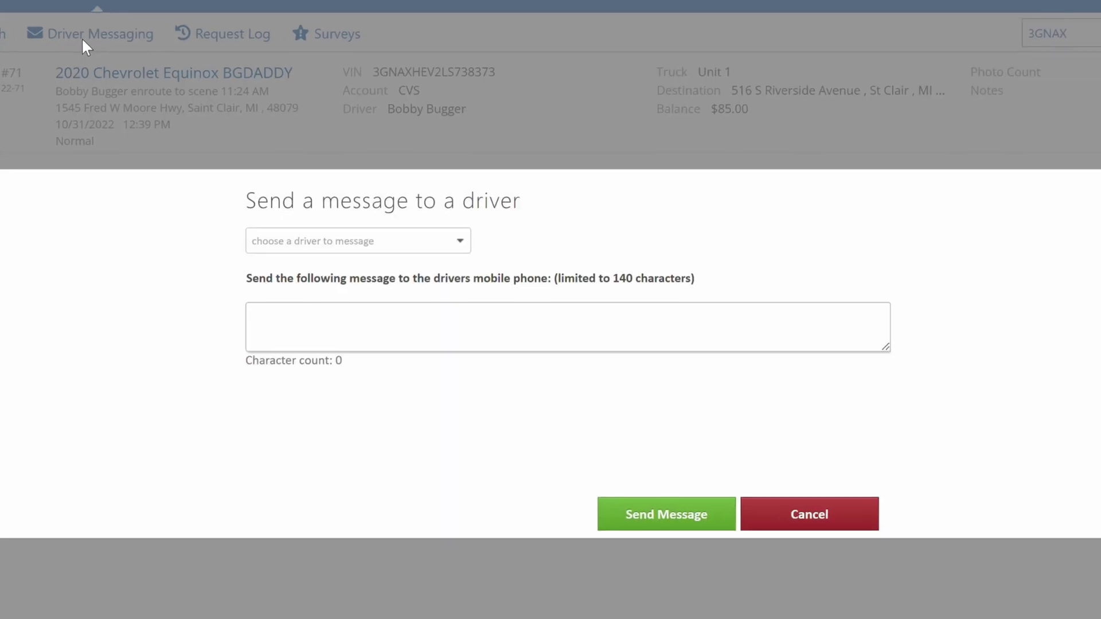
left_click(442, 252)
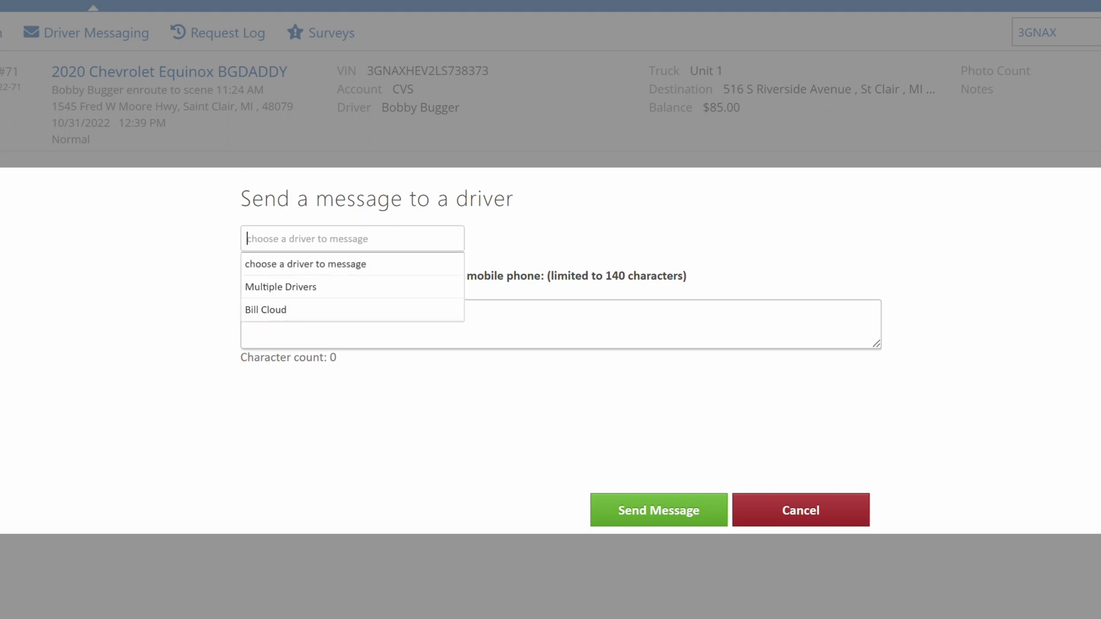
left_click(390, 310)
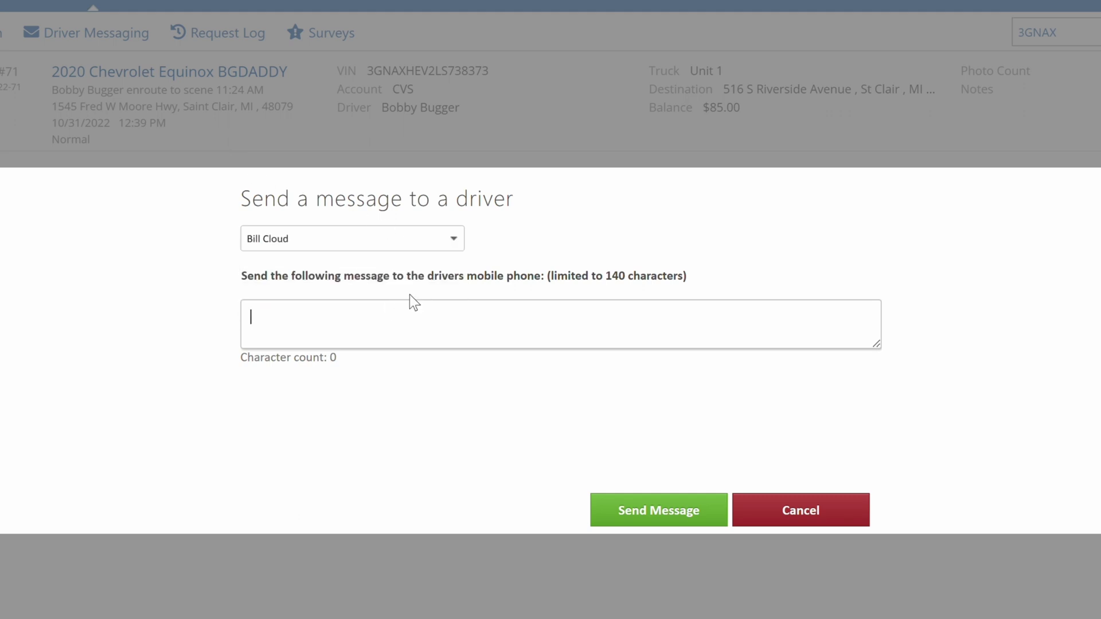
type("Bill, w")
type("e need to hav")
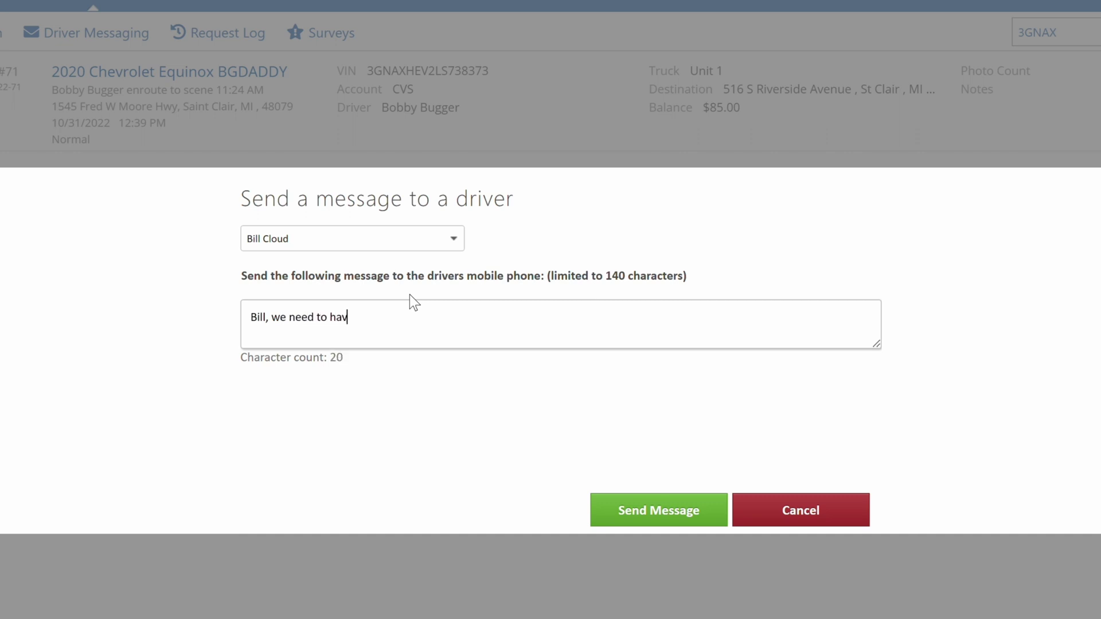
type("e Unit 3")
type(" back by 4pm for service.")
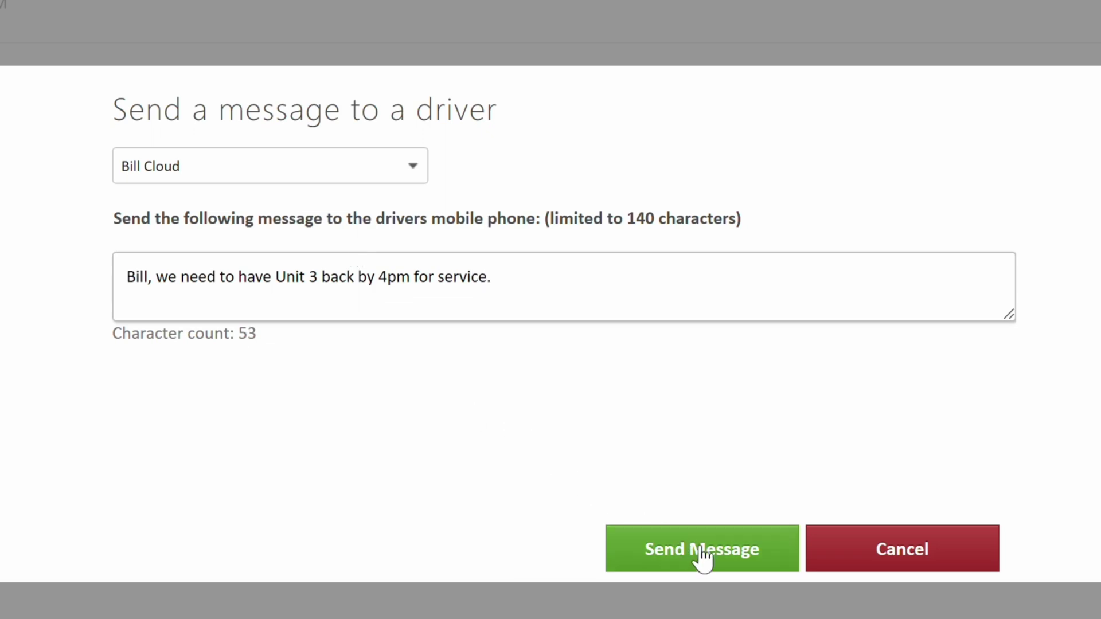
left_click(702, 548)
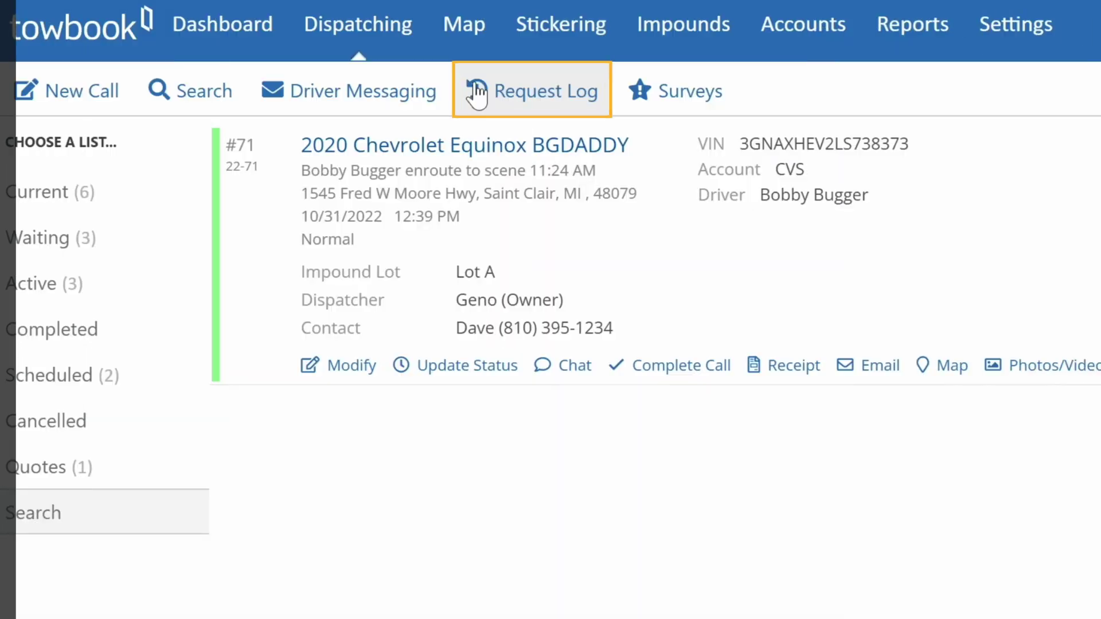
- Open the Request Log and view details of the 10:25 AM ABC Motor Club digital dispatch
left_click(293, 54)
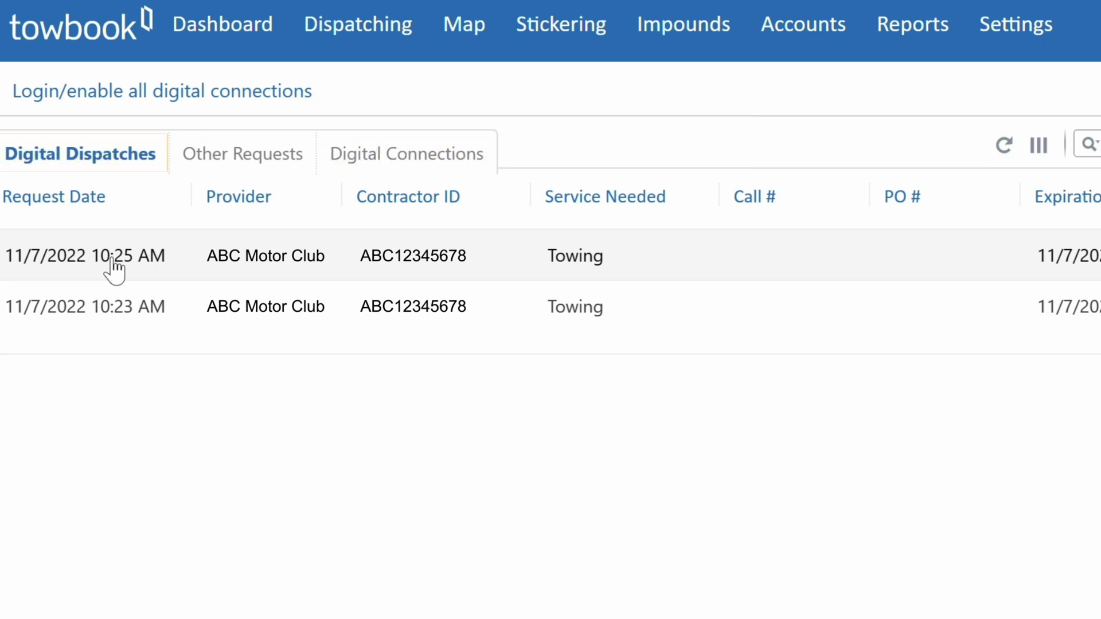
left_click(115, 265)
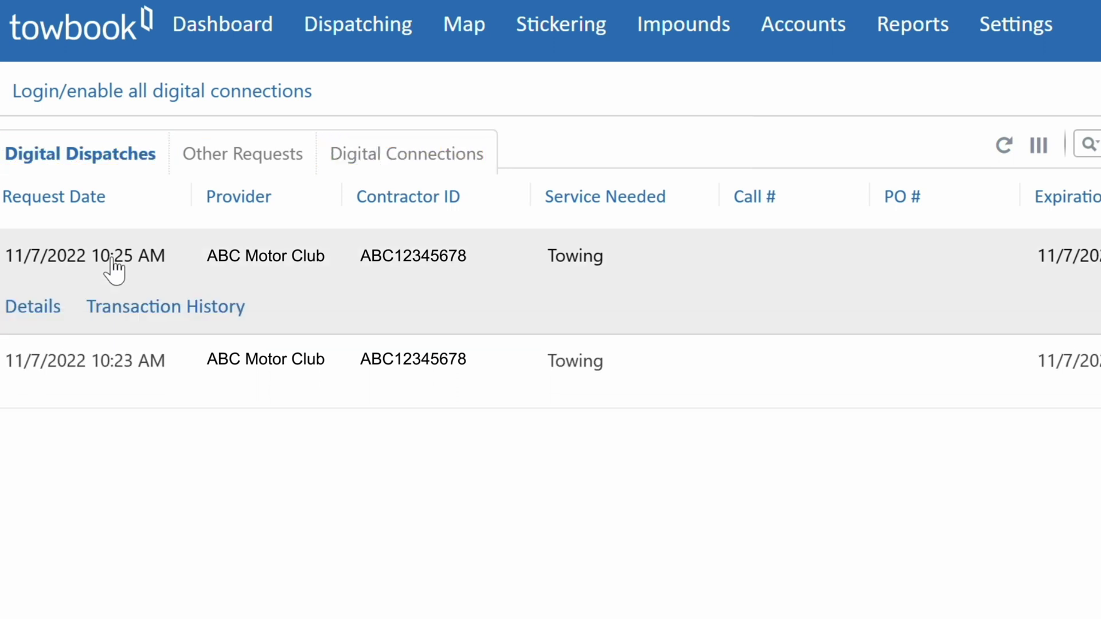
left_click(39, 306)
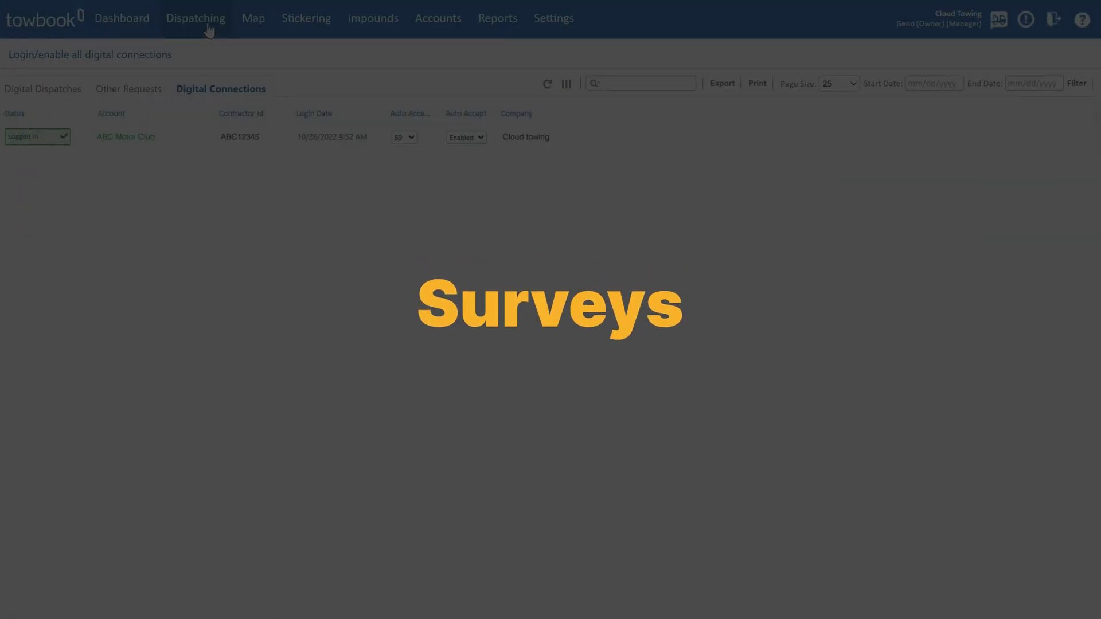
- Post call #30's five-star review to the website from the Surveys page
left_click(195, 18)
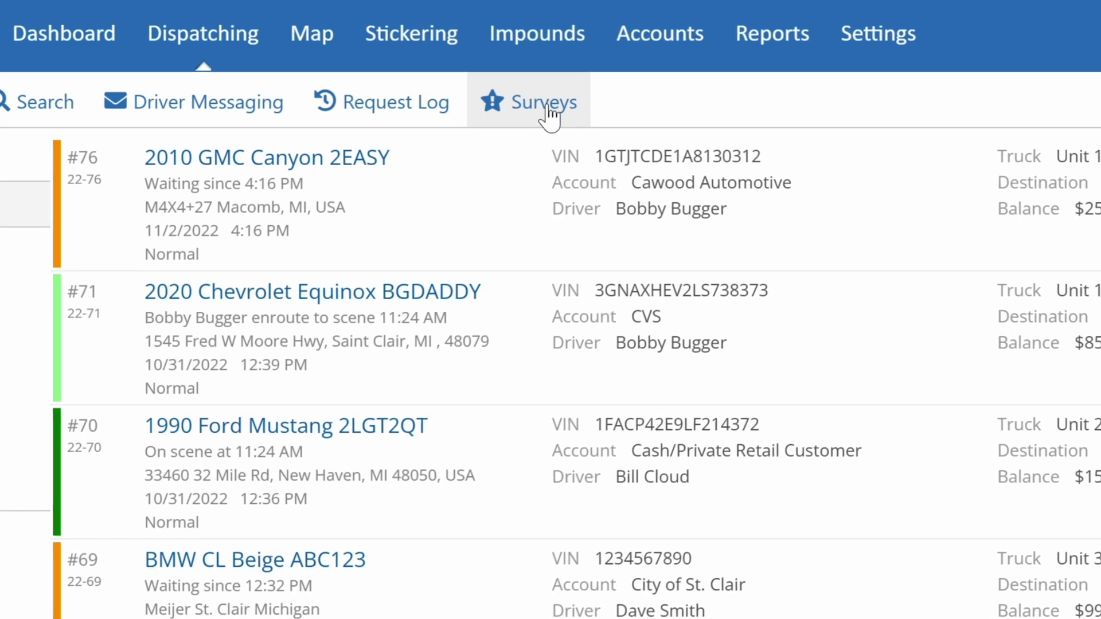
left_click(550, 108)
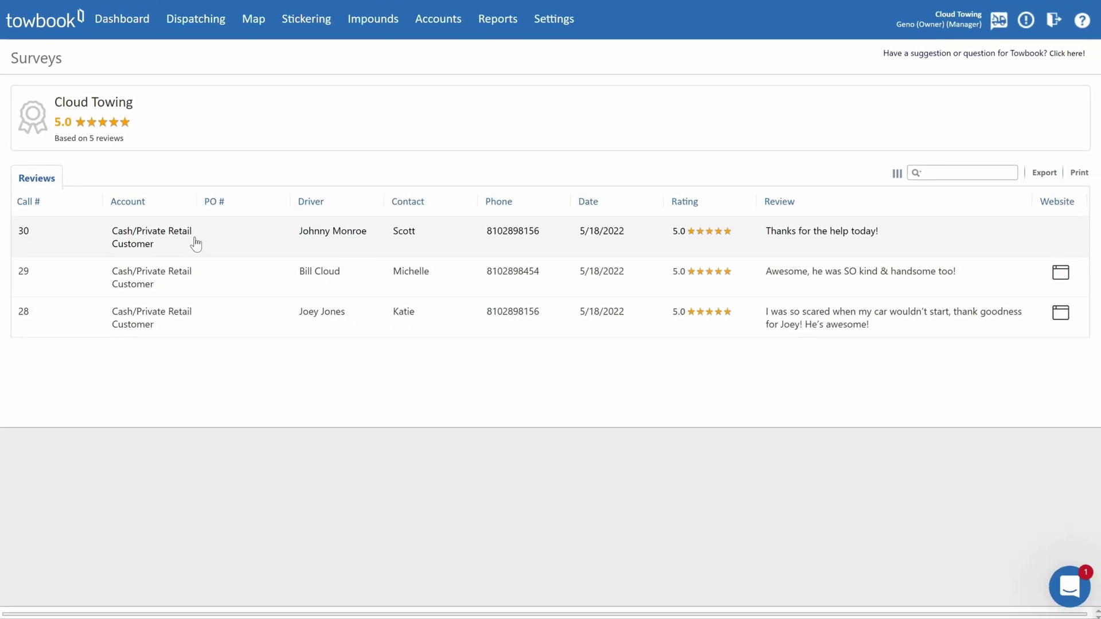
left_click(194, 242)
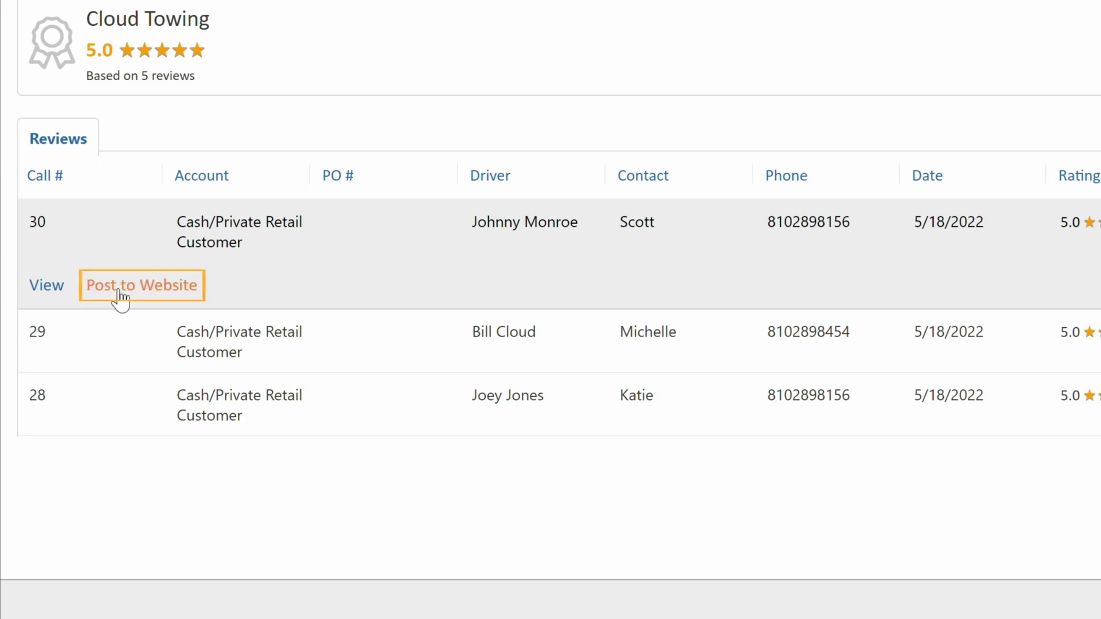
left_click(119, 291)
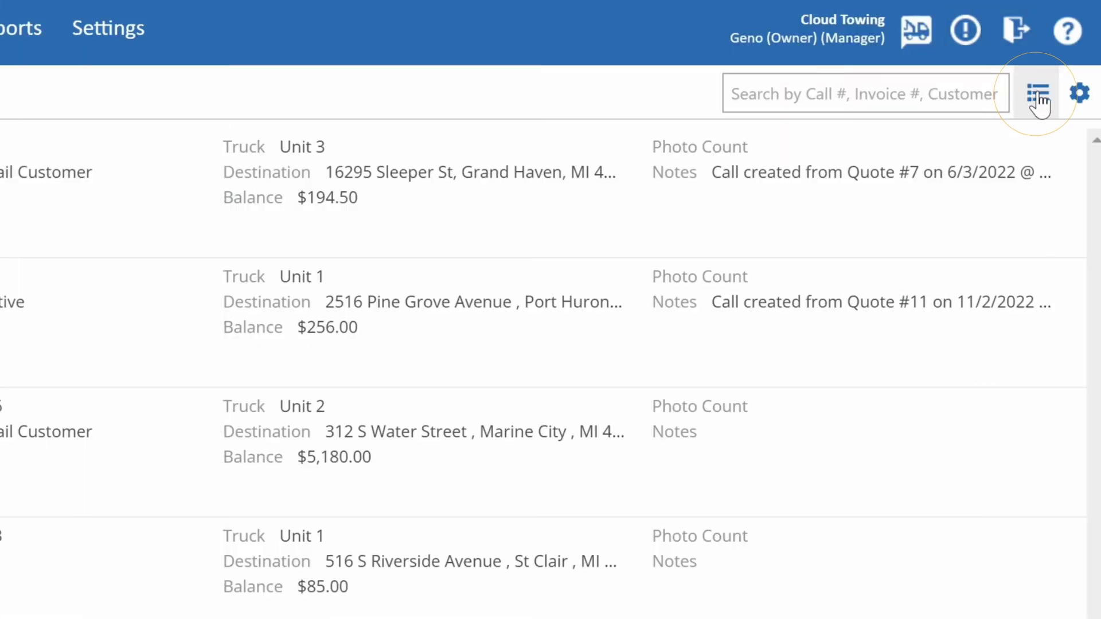
- Show the call list as a grid and sort it by balance, destination and truck
left_click(1038, 95)
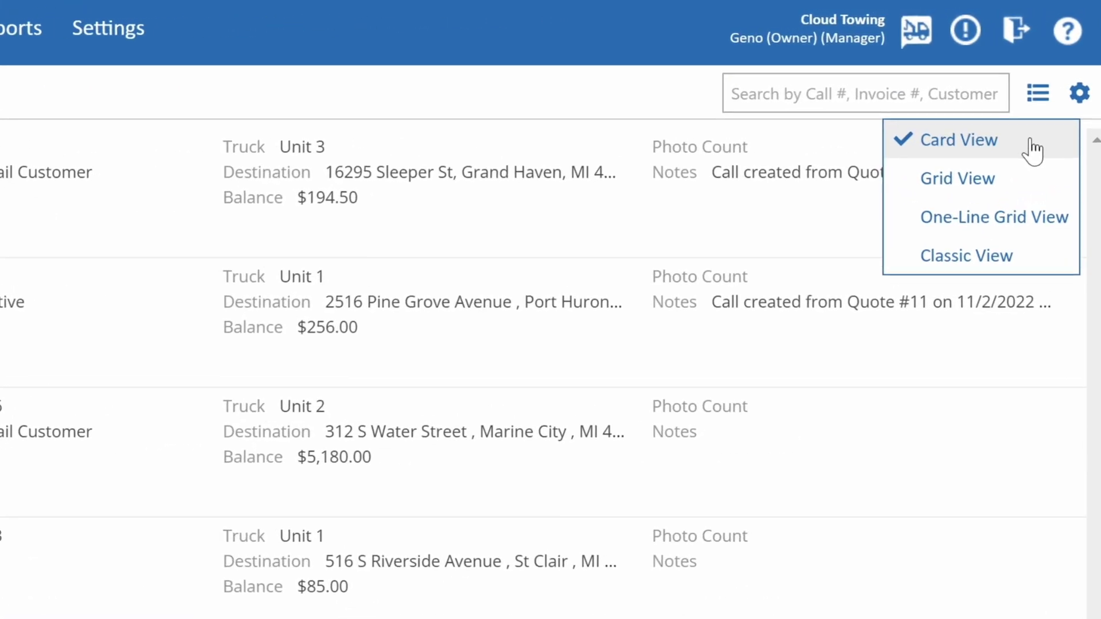
left_click(959, 178)
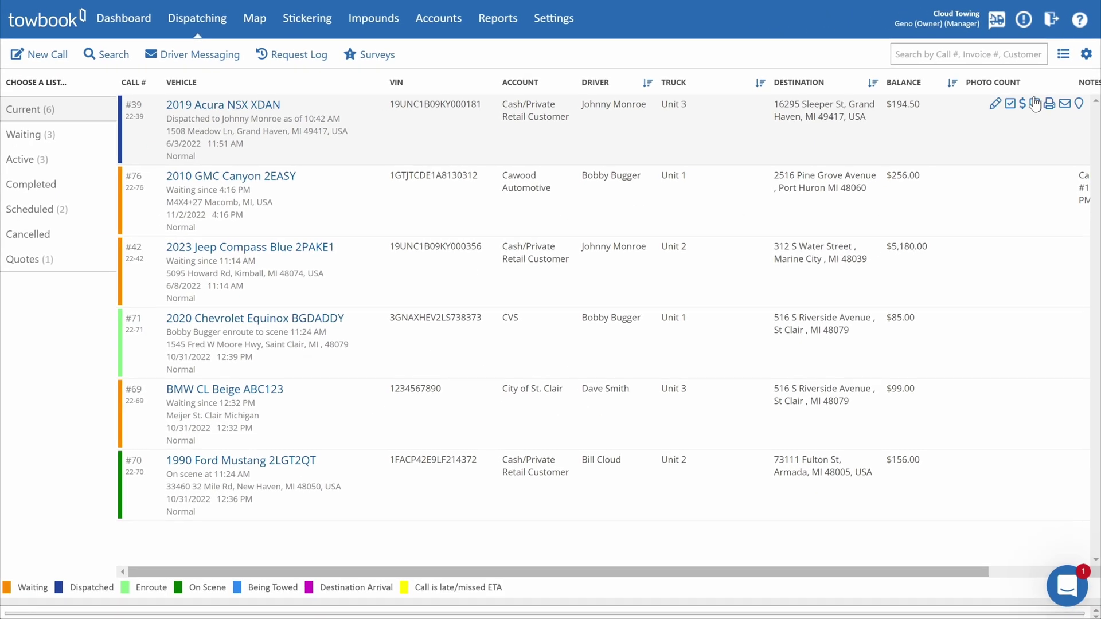
left_click(910, 87)
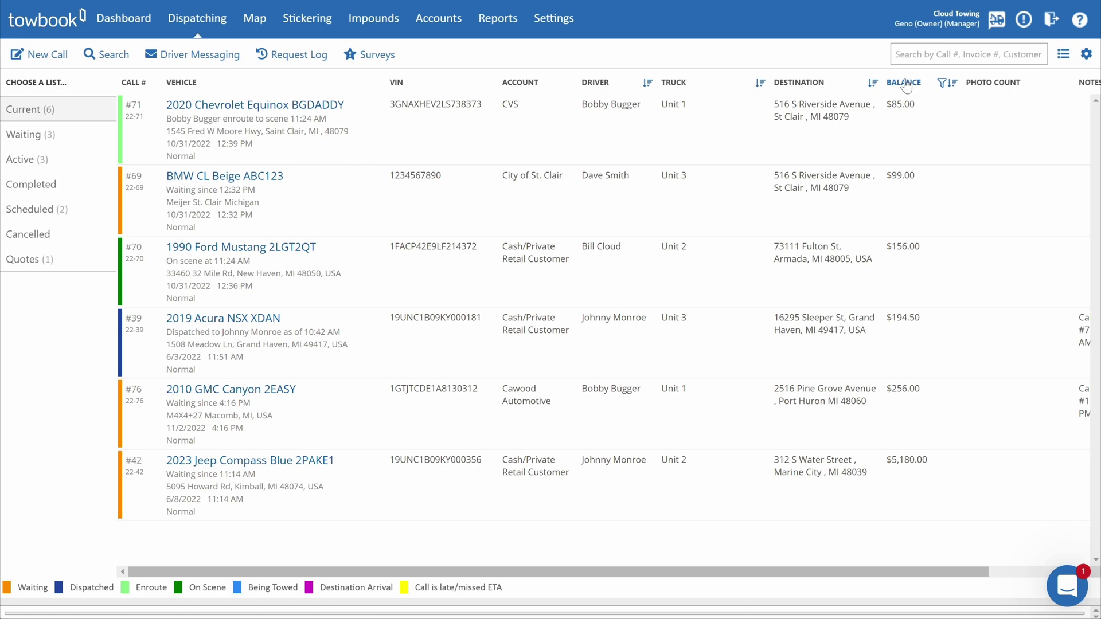
left_click(805, 88)
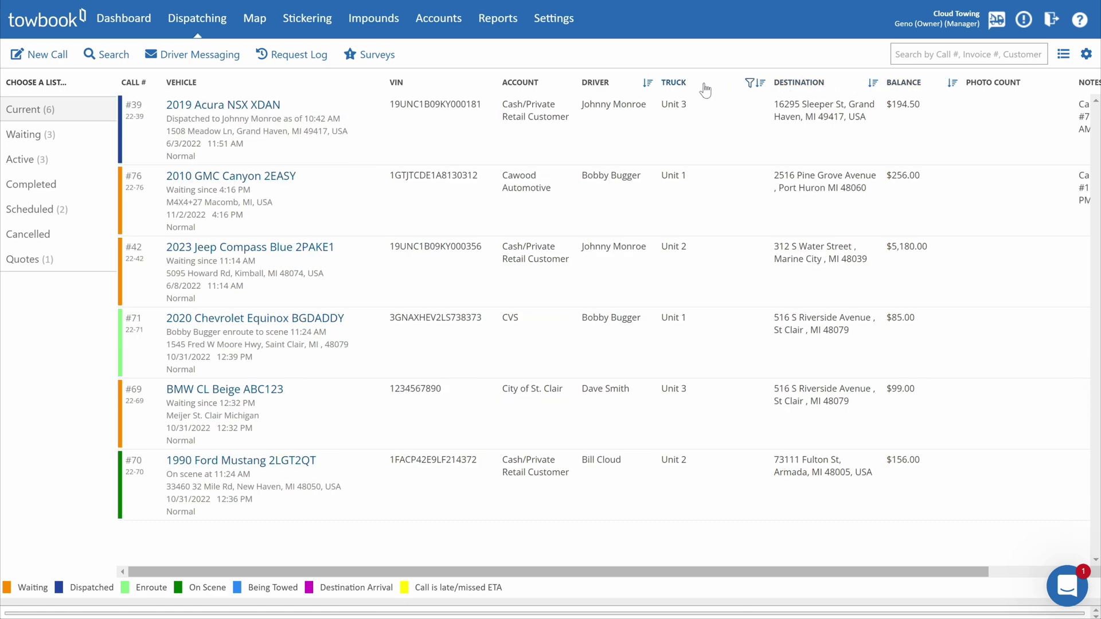
left_click(681, 88)
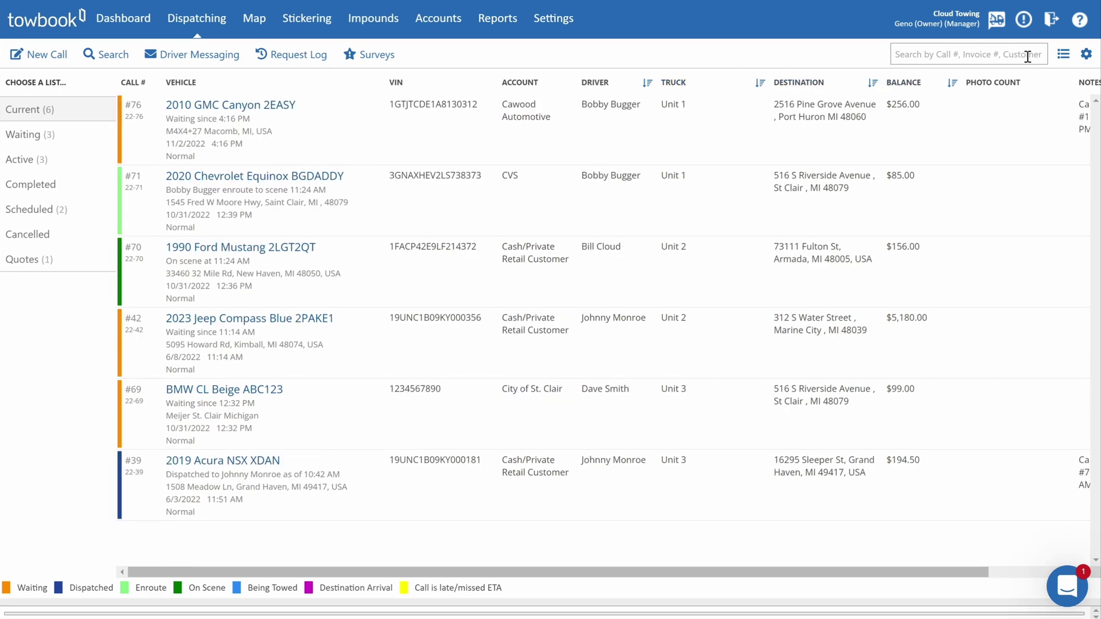
- Use the one-line grid, expanding calls #76 and #42 and sorting balance both ways
left_click(1064, 54)
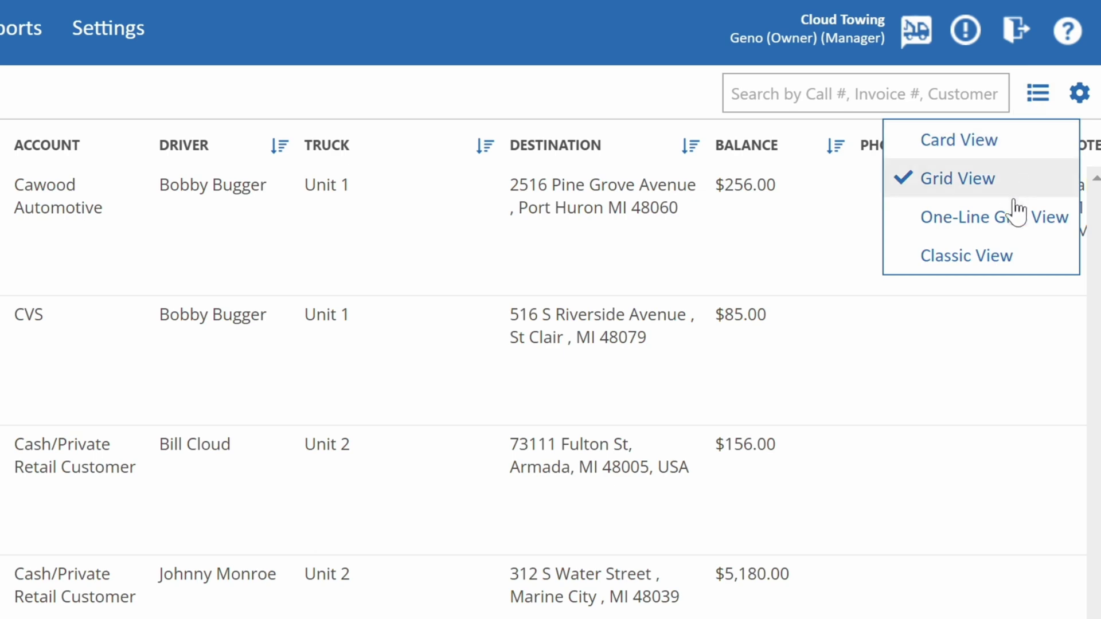
left_click(1017, 217)
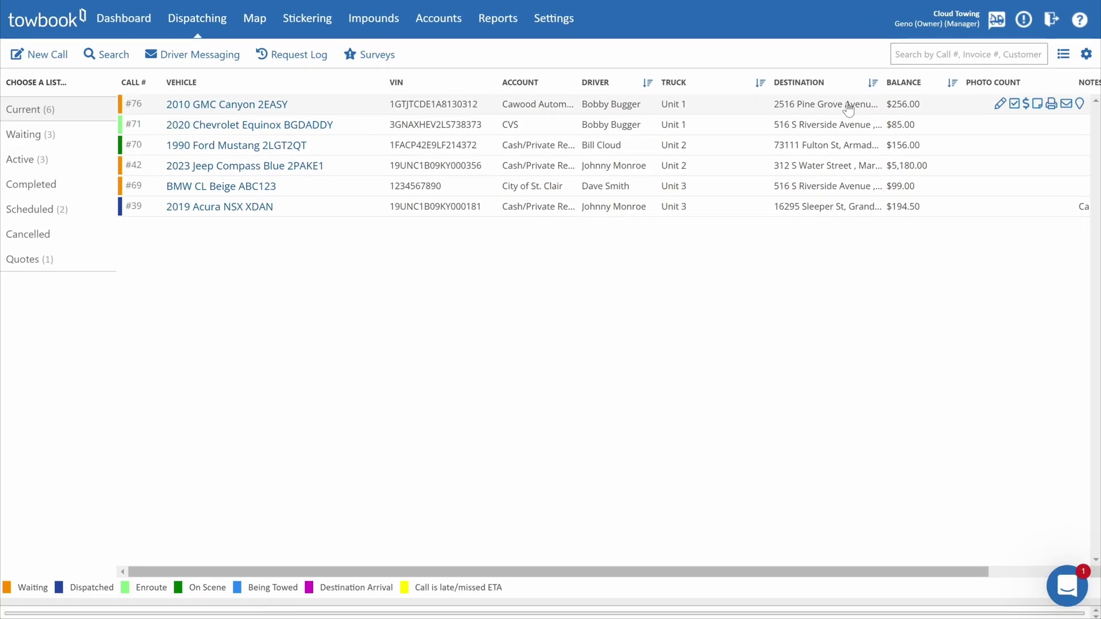
left_click(848, 106)
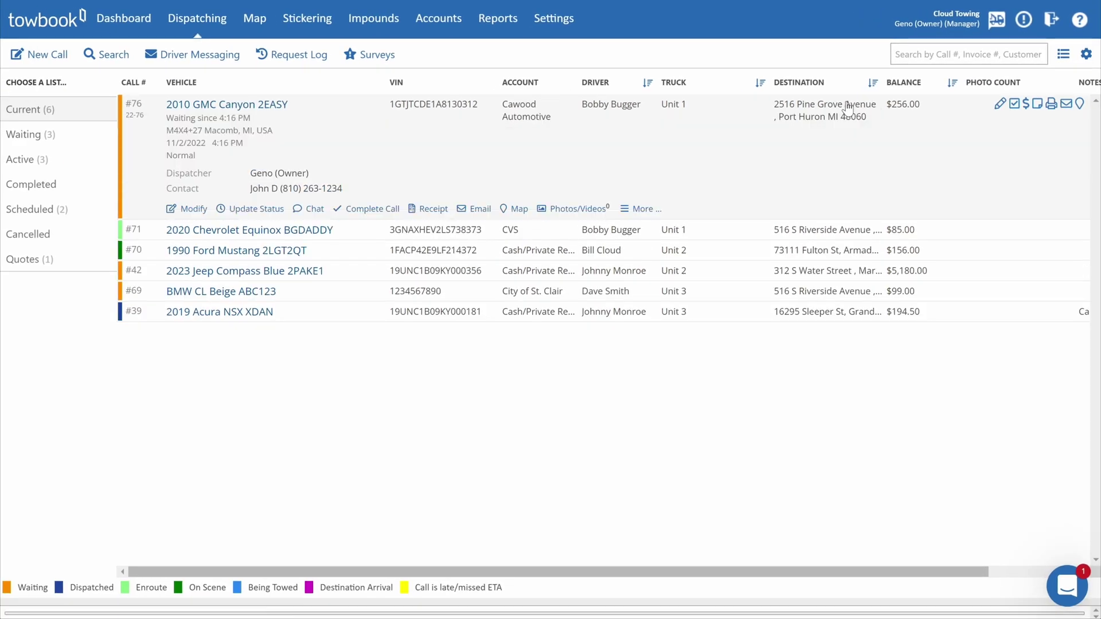
left_click(903, 83)
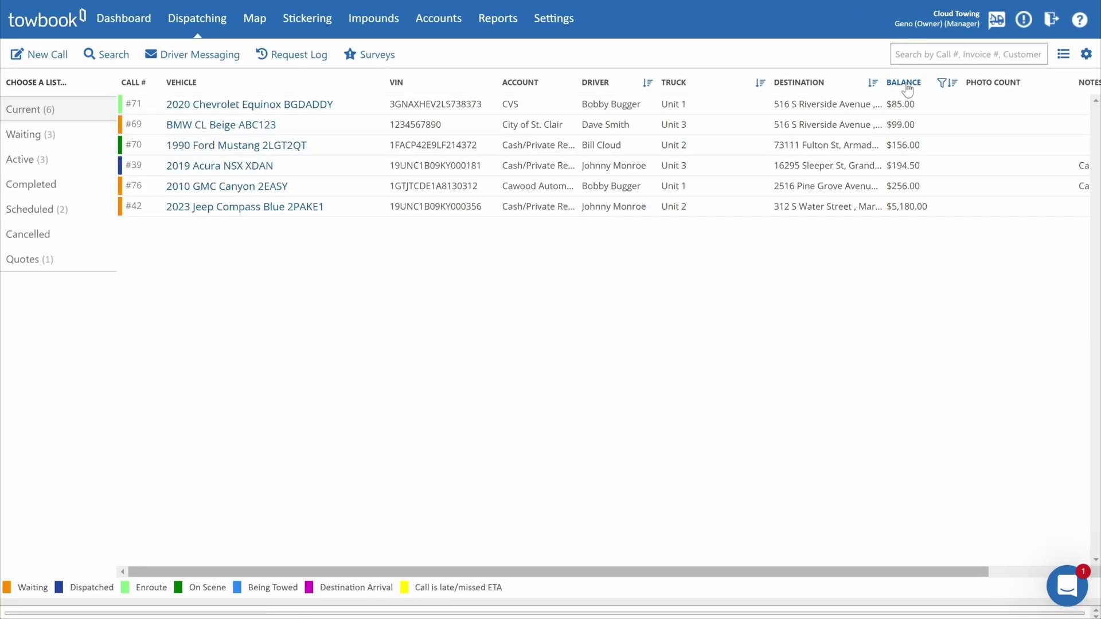
left_click(908, 87)
left_click(906, 104)
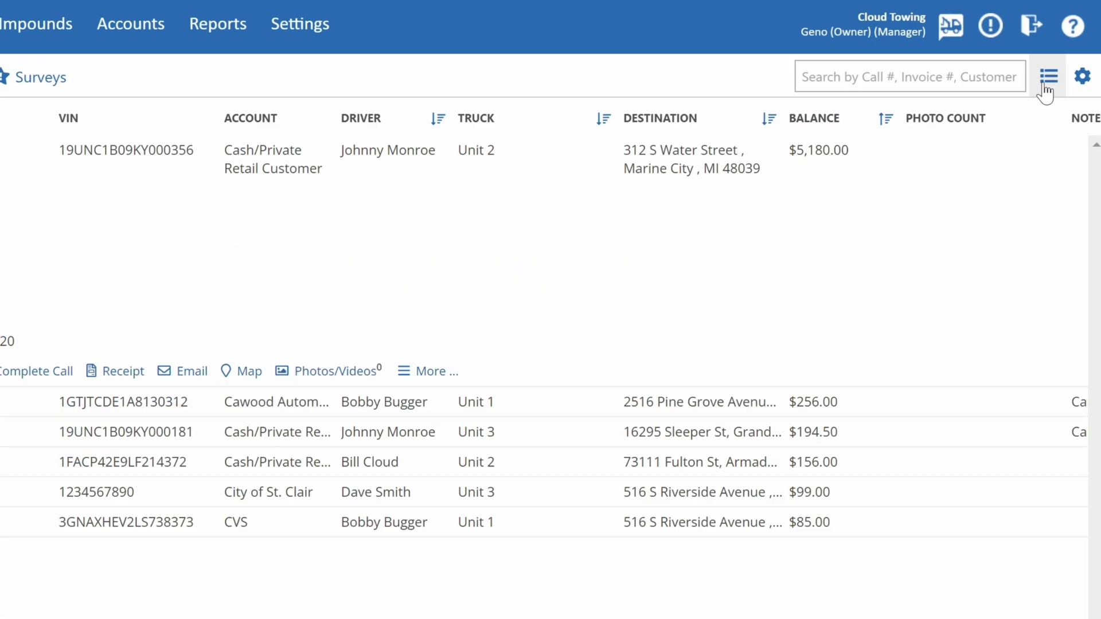
- Return the call list to the classic layout and collapse call #42
left_click(1064, 54)
left_click(1015, 167)
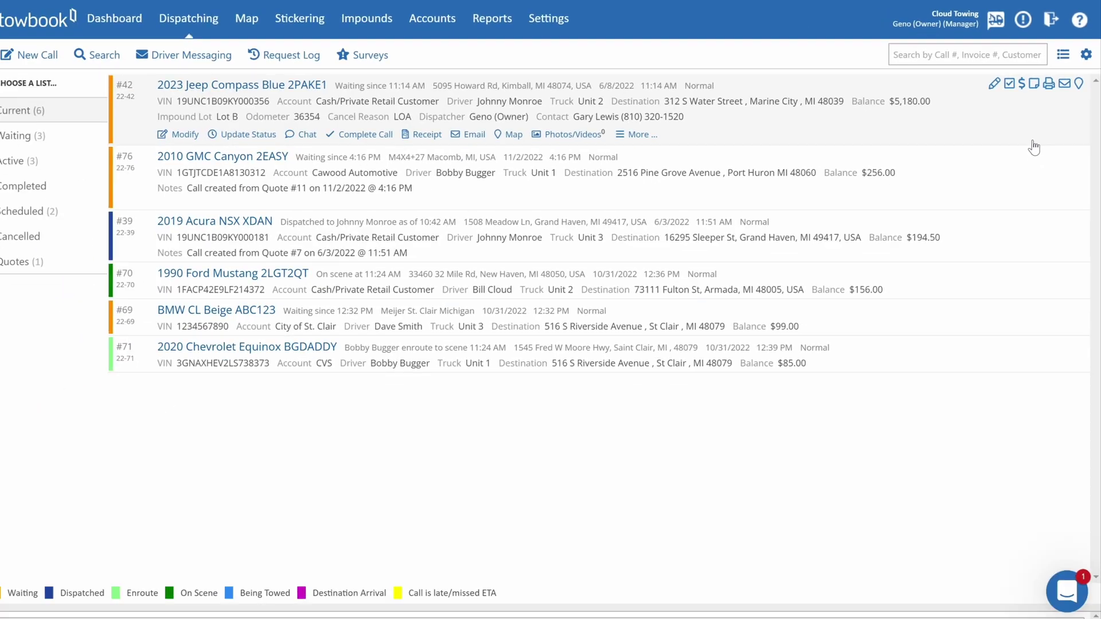
left_click(882, 121)
mouse_move(602, 172)
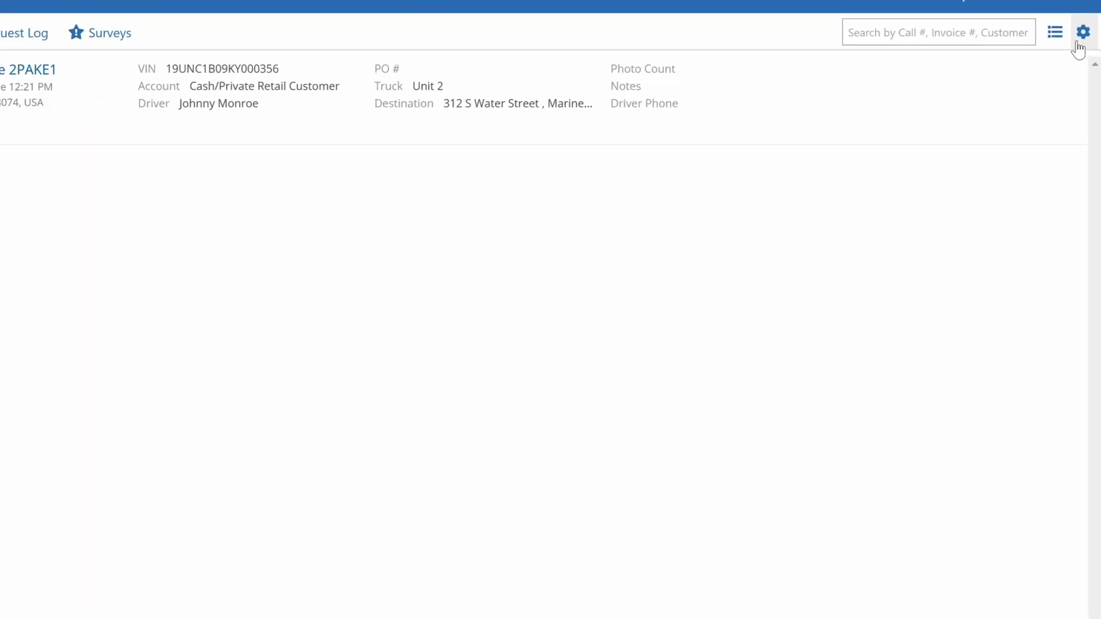
- Add Invoice # to the column fields and Balance to the expanded call info
left_click(1080, 21)
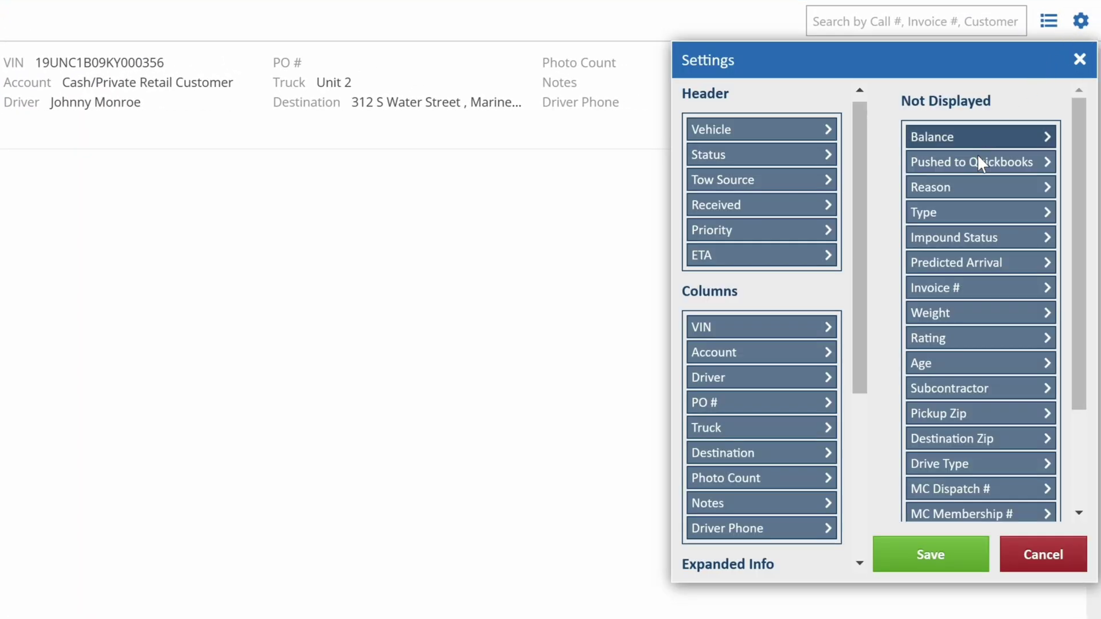
left_click_drag(971, 285, 742, 289)
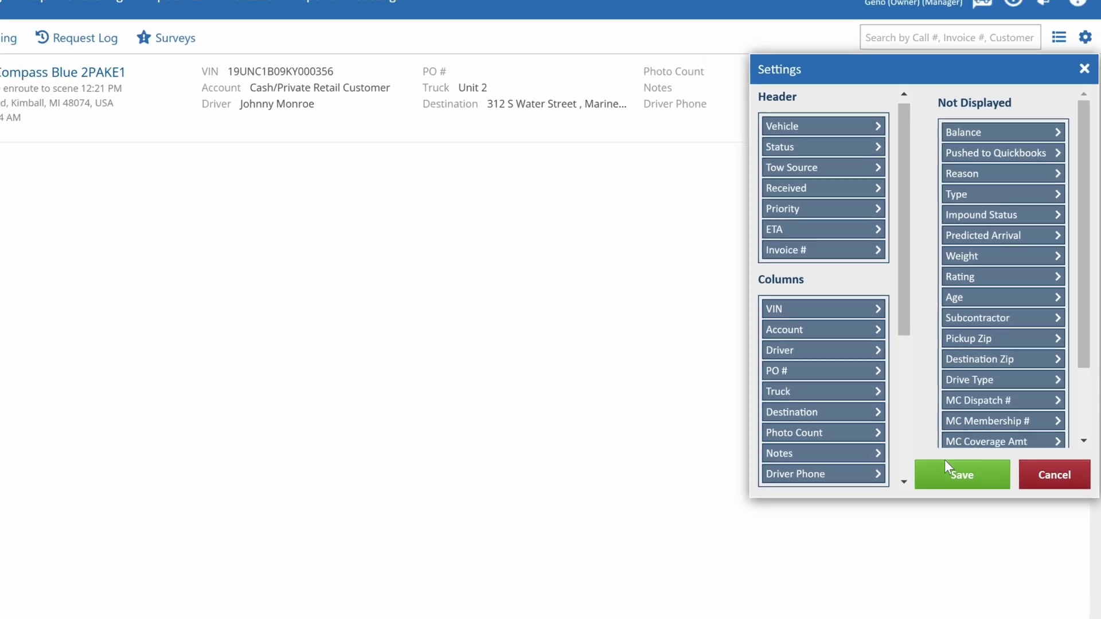
left_click(931, 554)
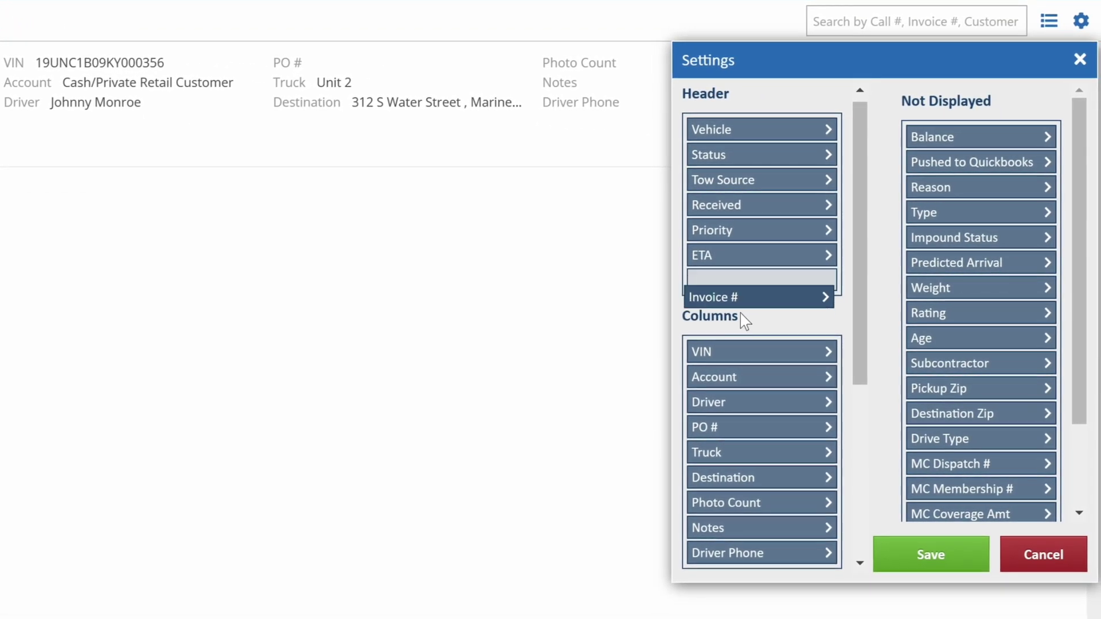
left_click_drag(745, 289, 733, 378)
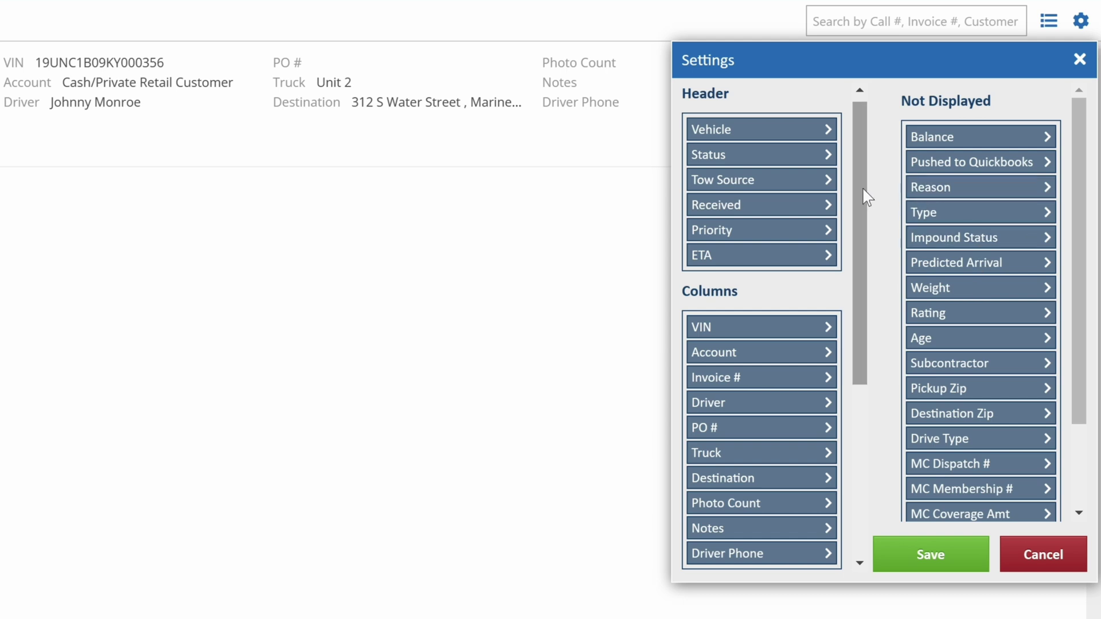
left_click_drag(860, 194, 847, 284)
scroll(847, 283, "down", 5)
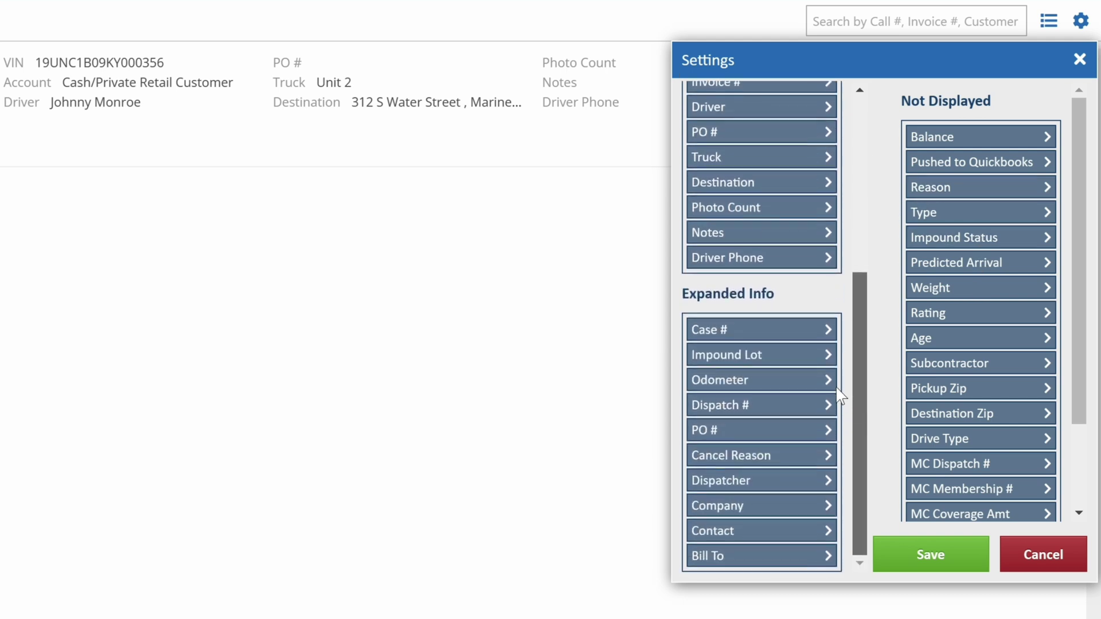
left_click_drag(976, 140, 752, 344)
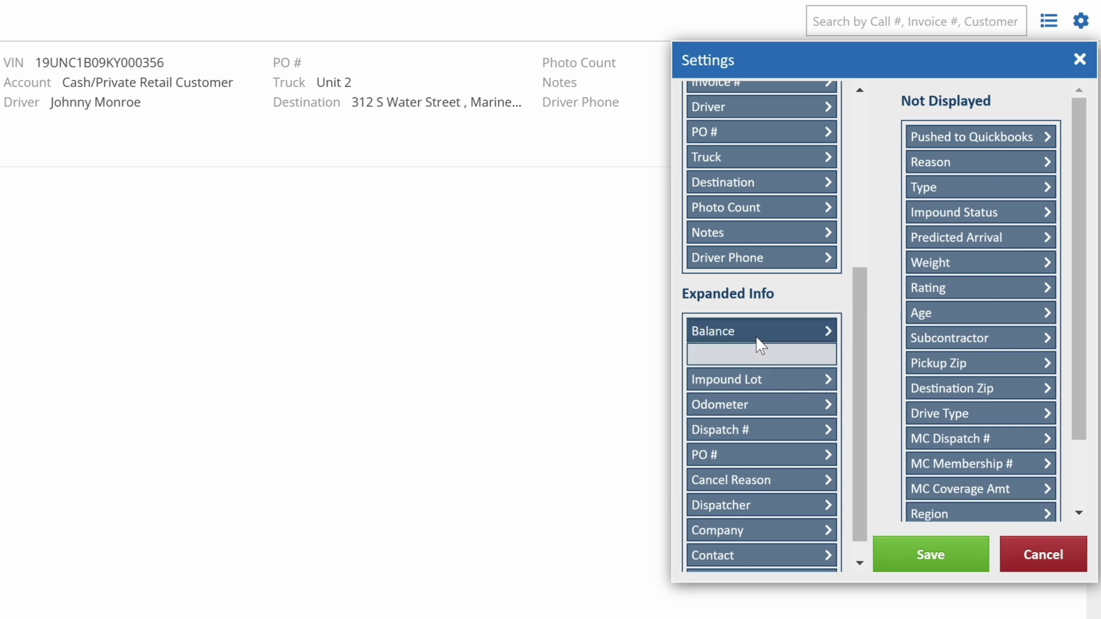
left_click(932, 554)
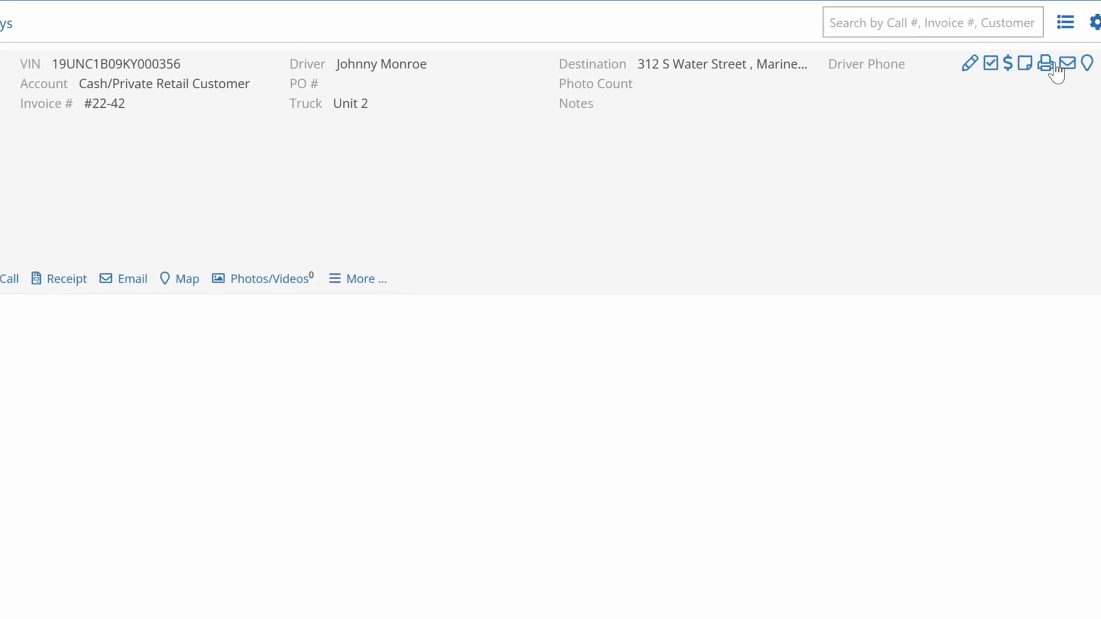
- Format the Balance field in bold red, then expand call #42 to check it
left_click(1081, 21)
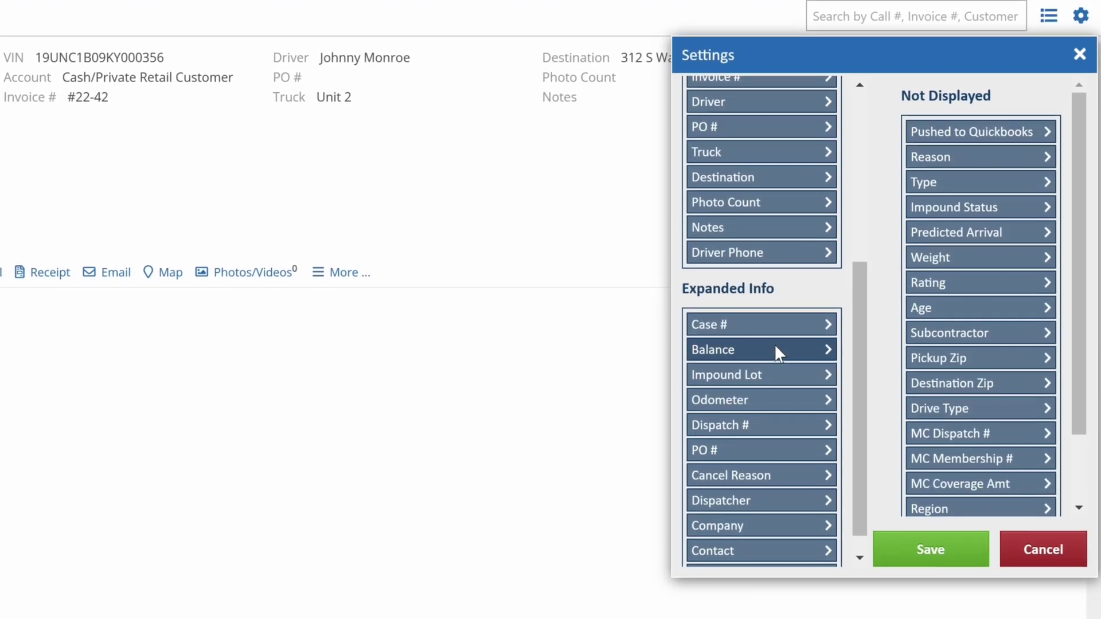
left_click(774, 344)
left_click(778, 382)
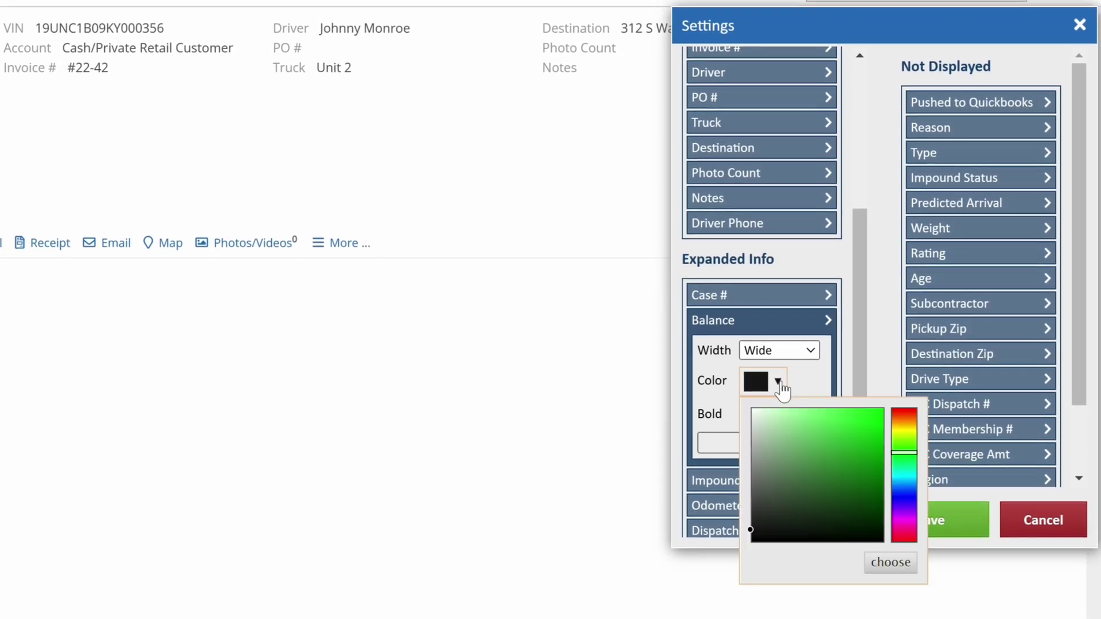
left_click_drag(903, 465, 903, 409)
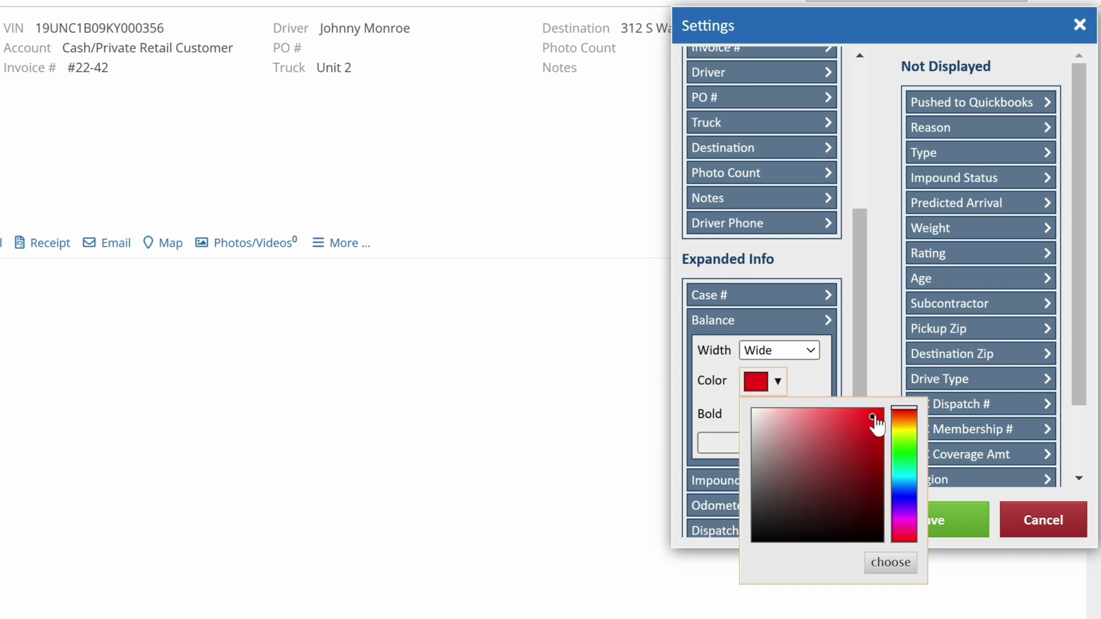
left_click(890, 563)
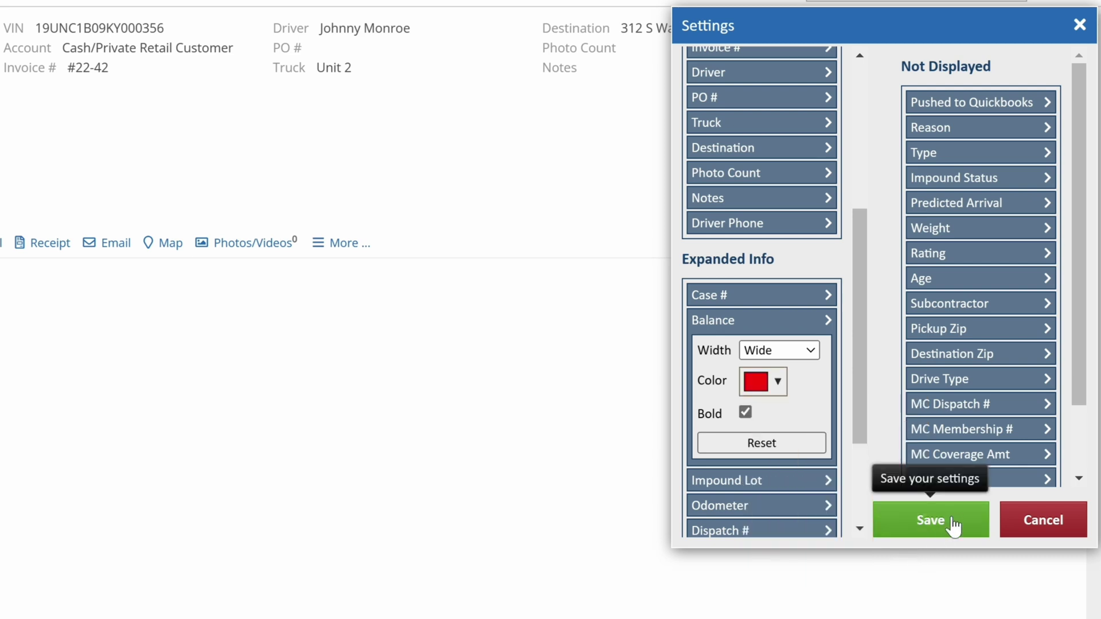
left_click(933, 520)
left_click(869, 110)
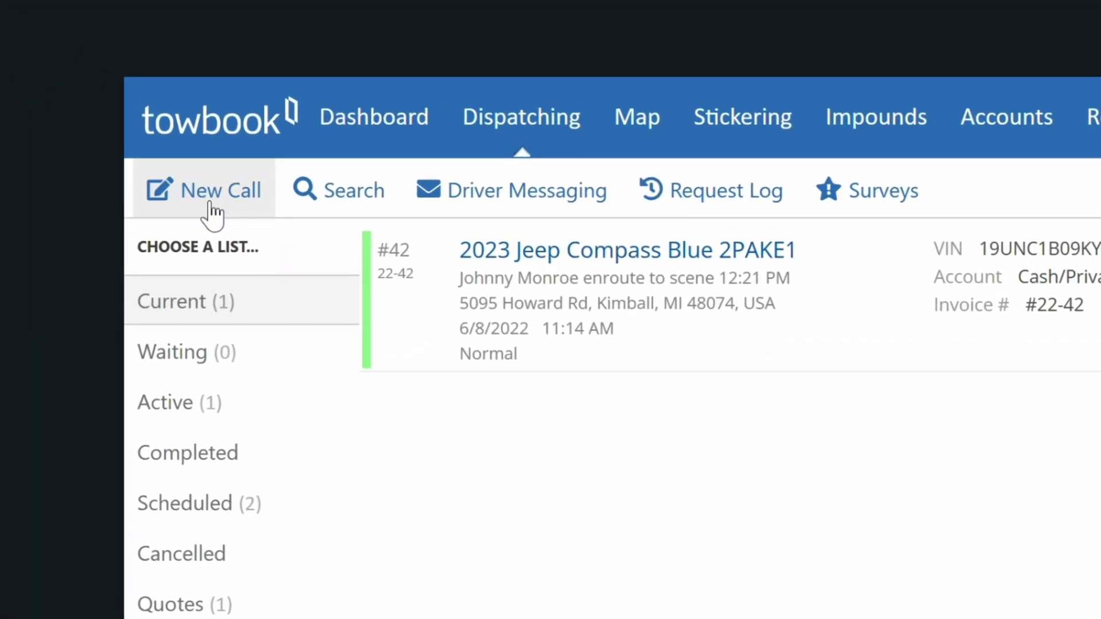
left_click(213, 193)
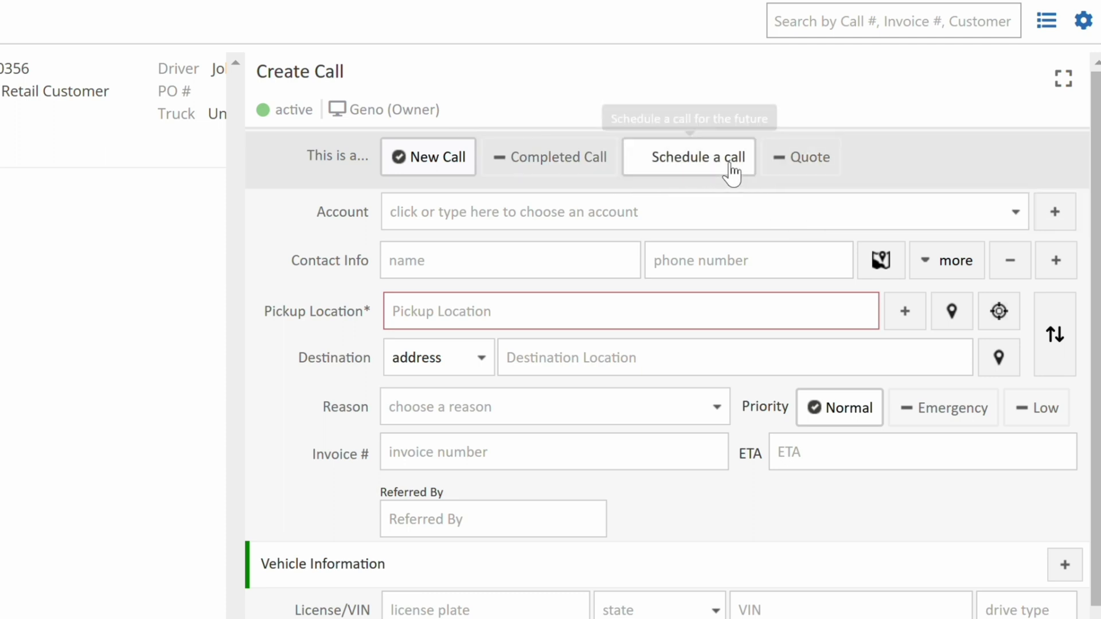
left_click(469, 212)
left_click(462, 359)
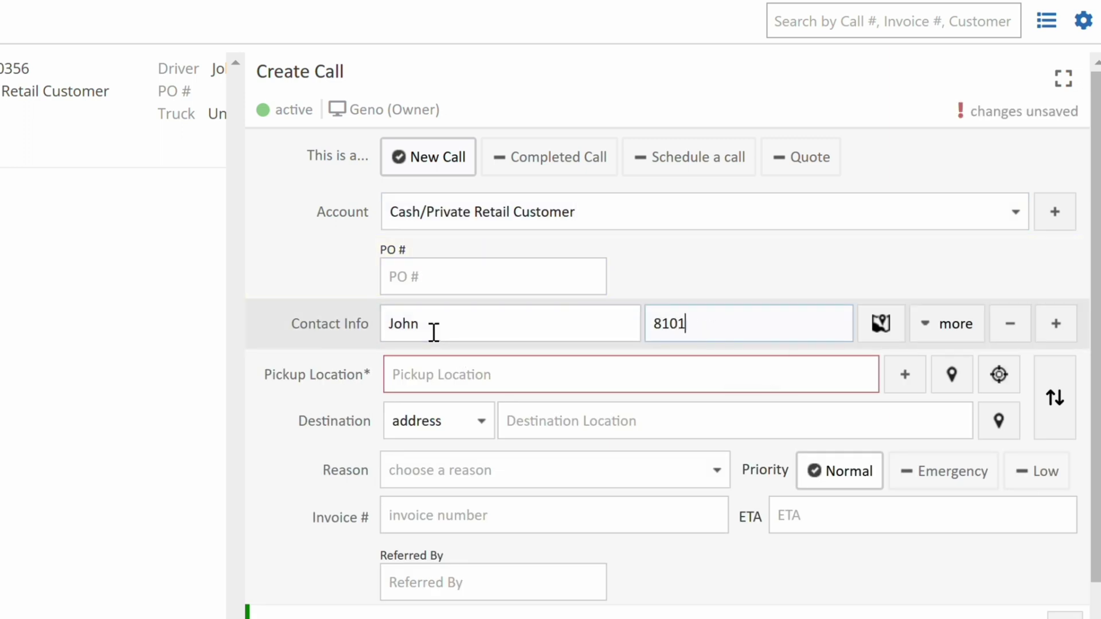
type("4")
key("Tab")
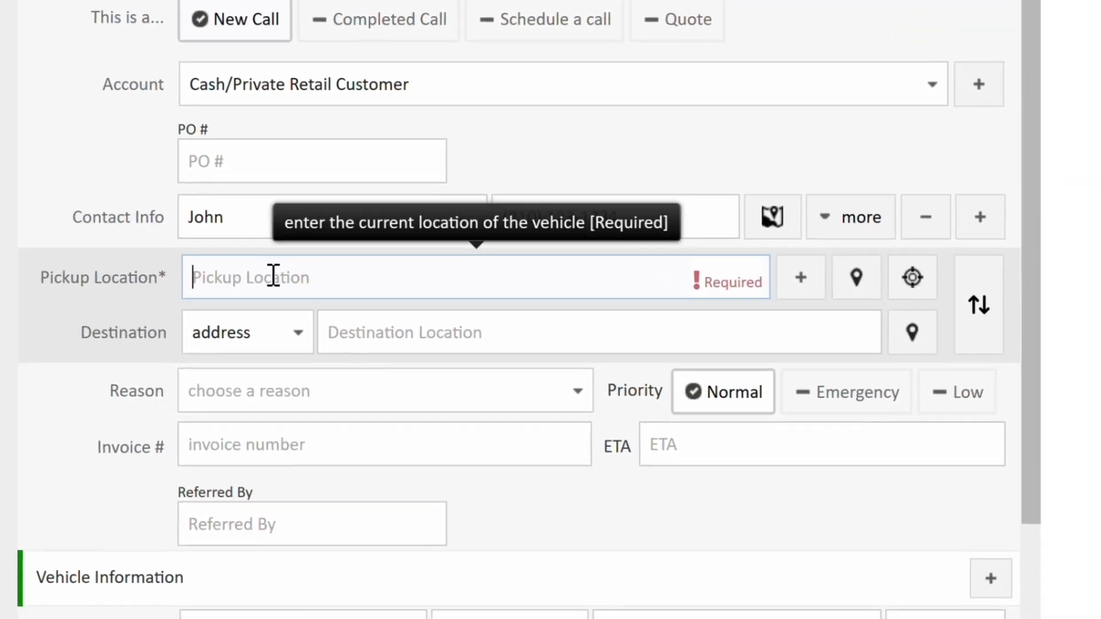
- Add and remove an extra pickup address line, then bring up the pickup map selector
left_click(795, 273)
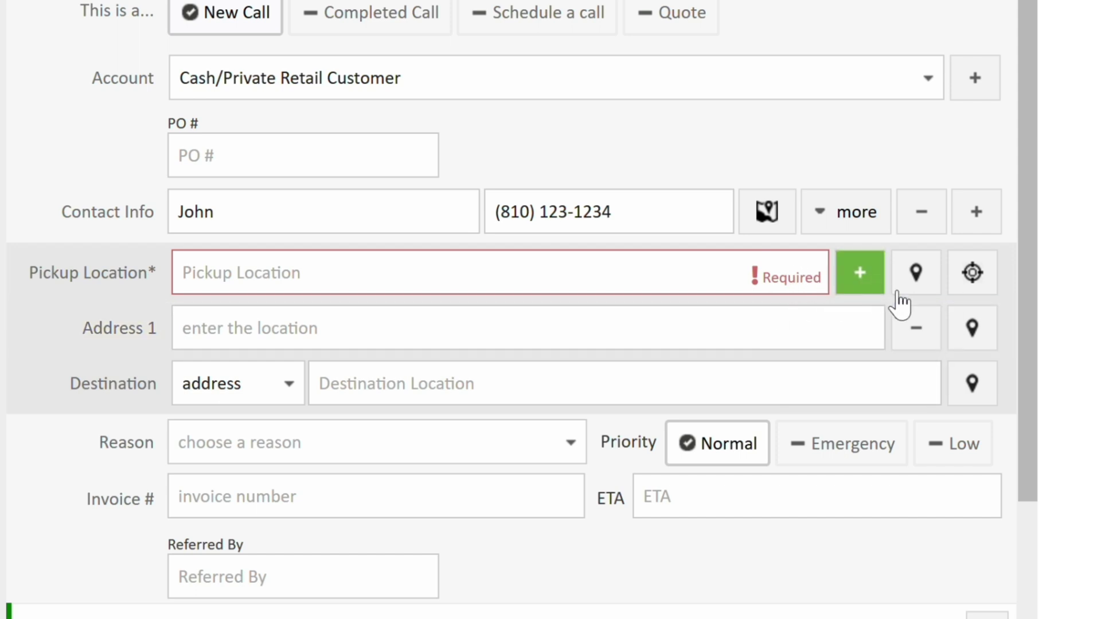
left_click(916, 328)
left_click(854, 272)
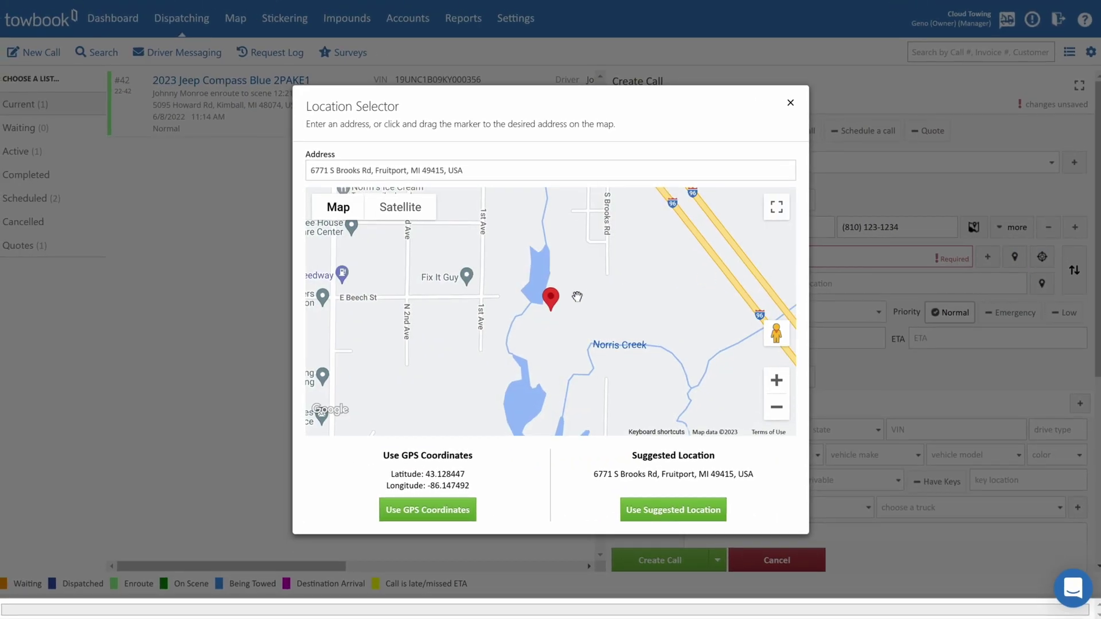
scroll(578, 300, "down", 1)
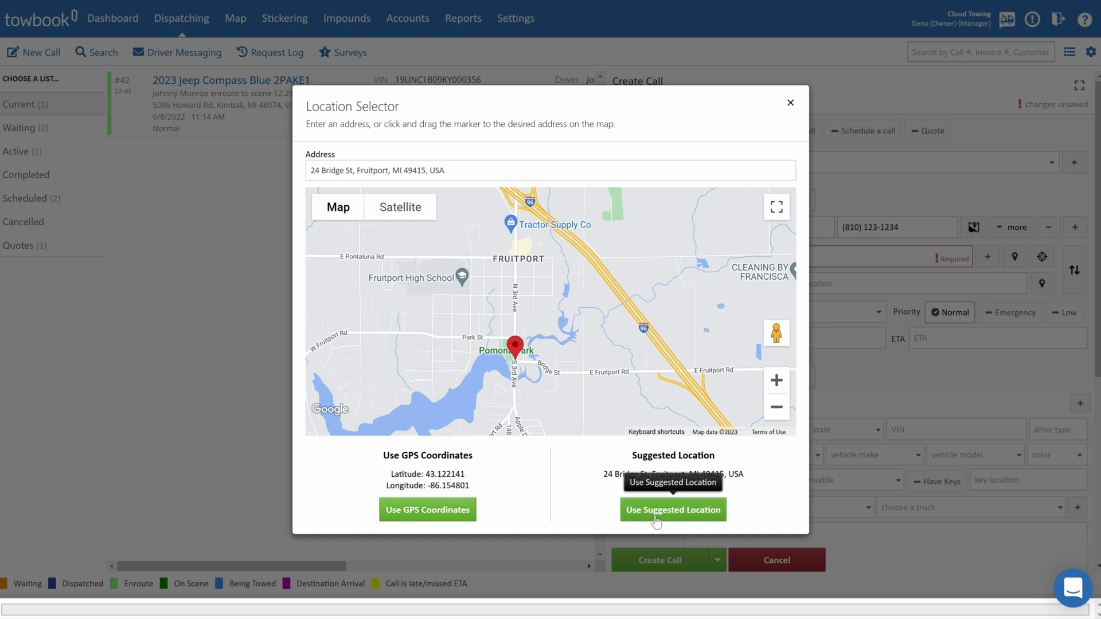
- Create call #90 at the suggested pickup address, then text the customer a location request
left_click(656, 513)
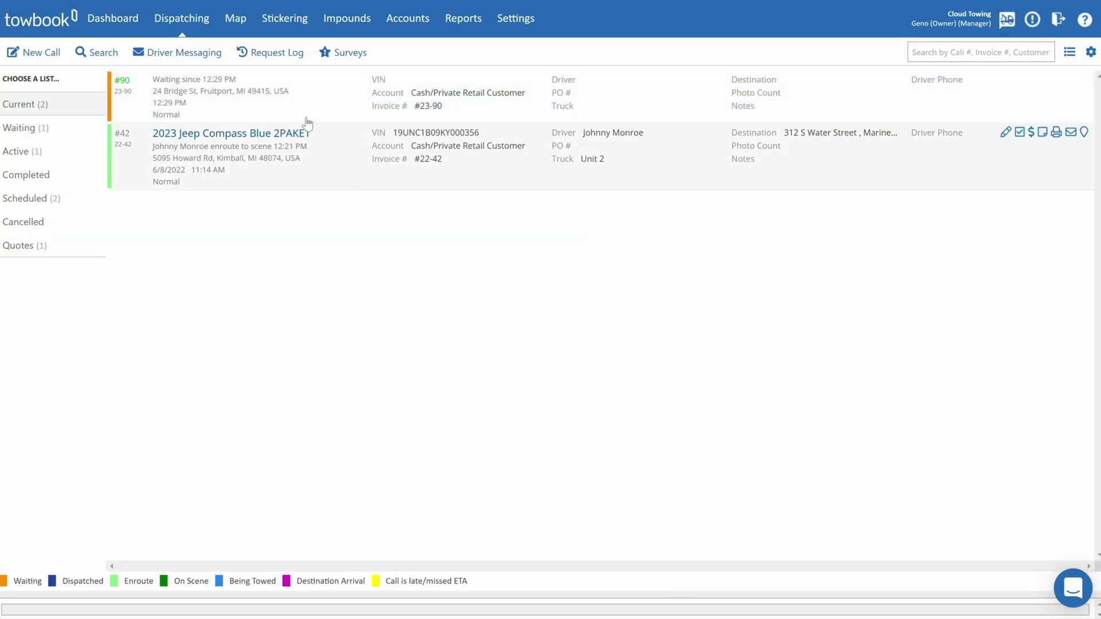
left_click(305, 109)
left_click(179, 179)
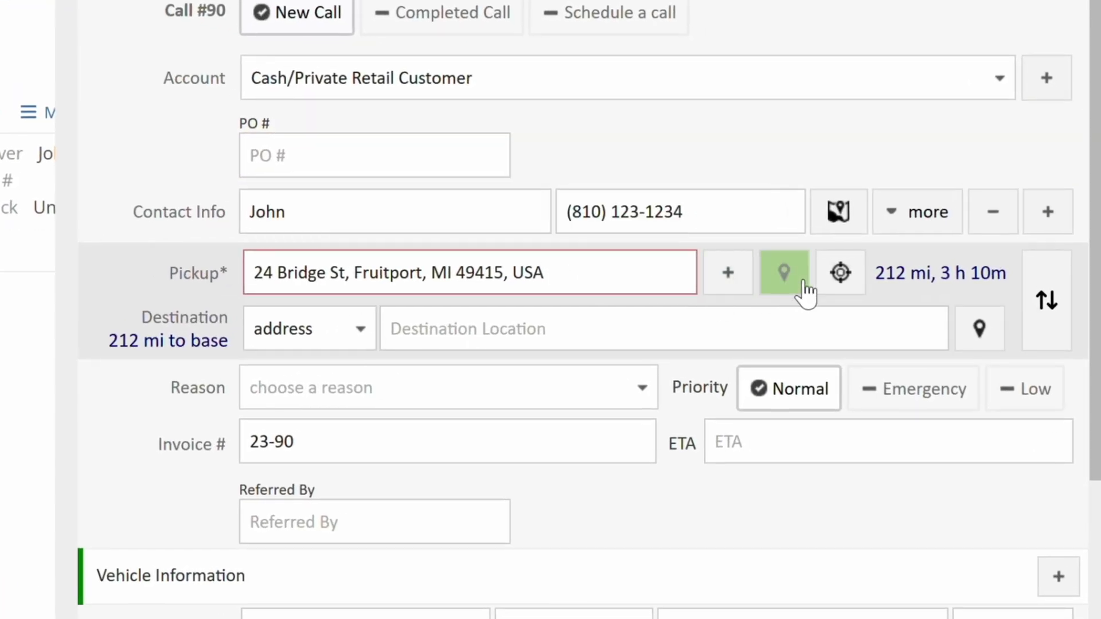
left_click(842, 273)
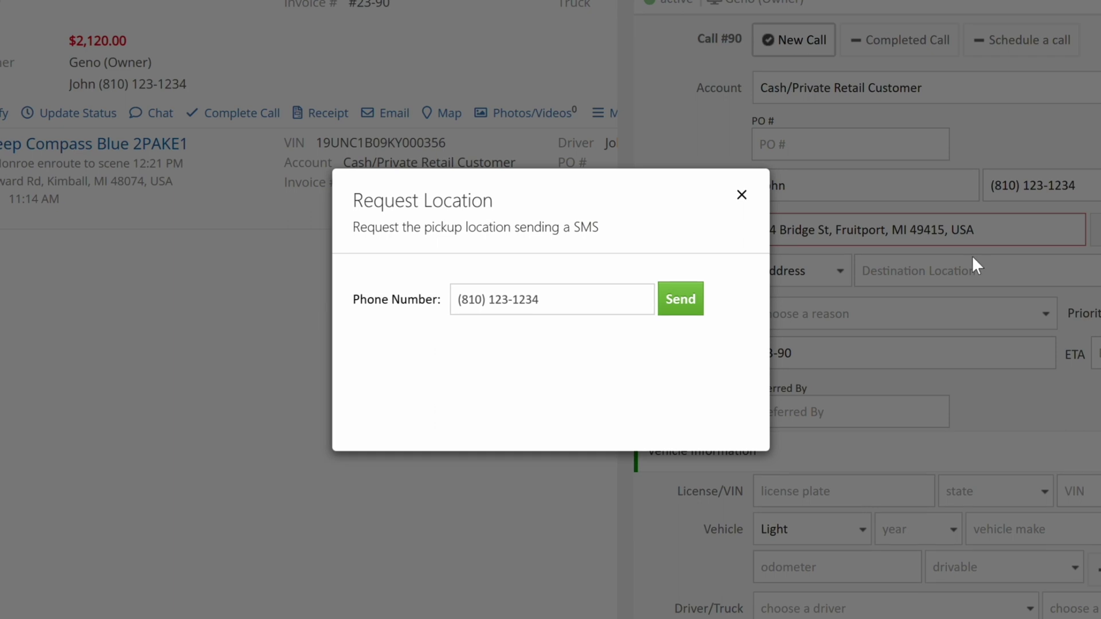
left_click(668, 298)
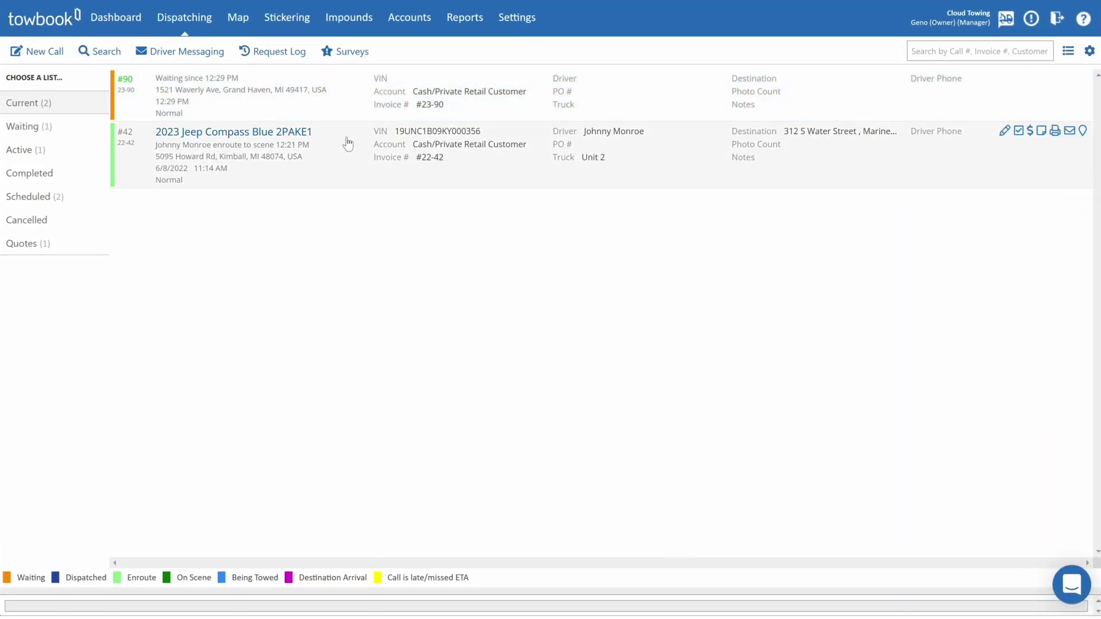
- Make call #90 an impound for an Accident, with Emergency priority and a 12:35pm ETA
left_click(345, 111)
left_click(175, 177)
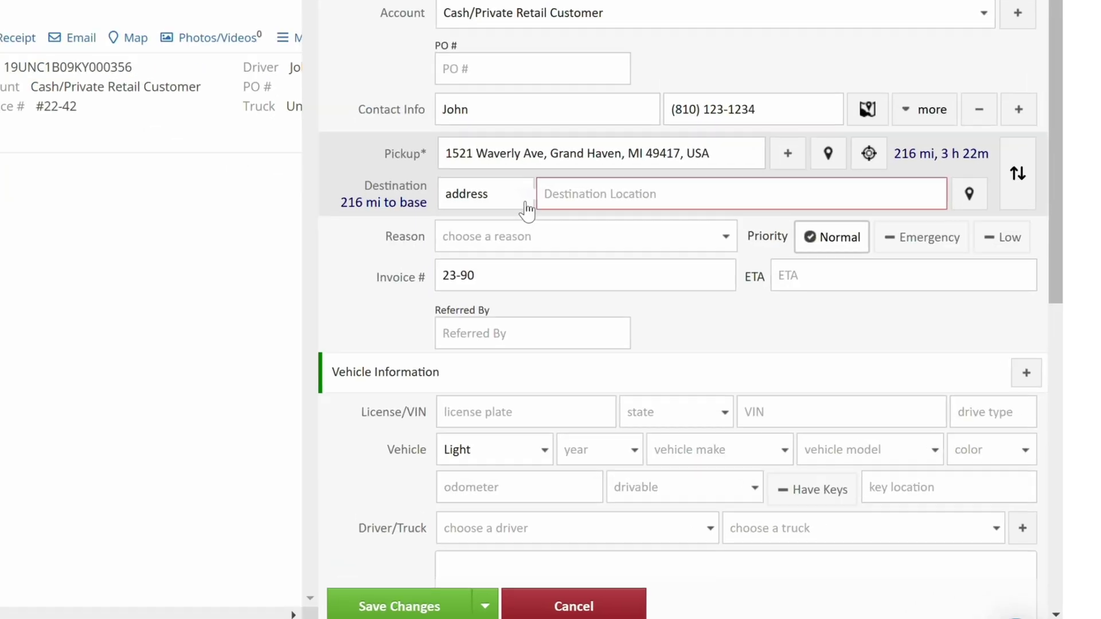
left_click(441, 163)
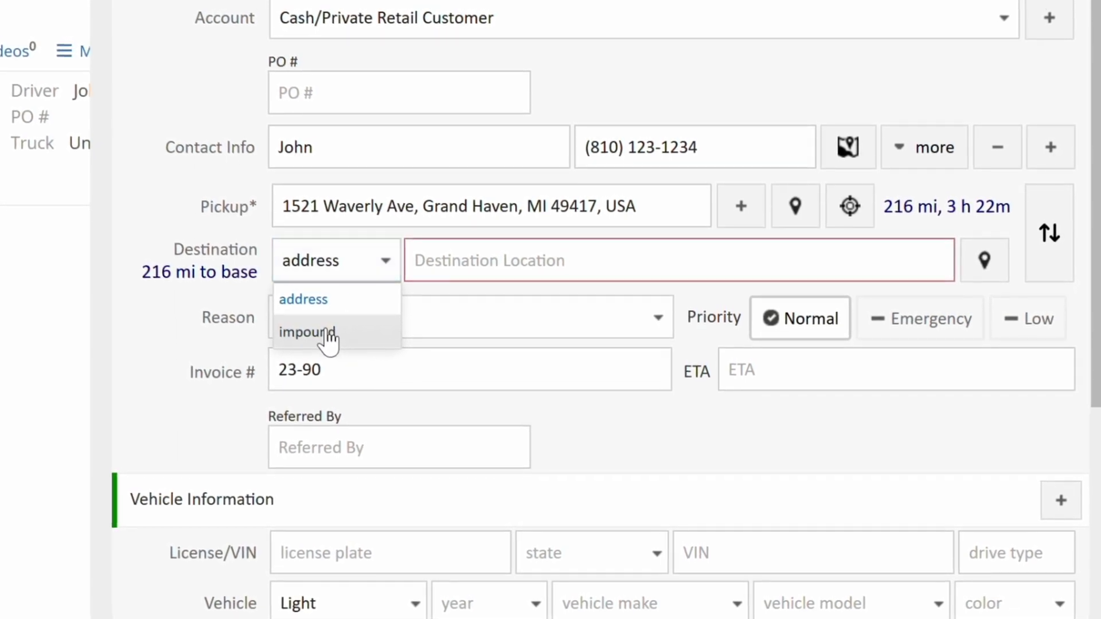
left_click(330, 338)
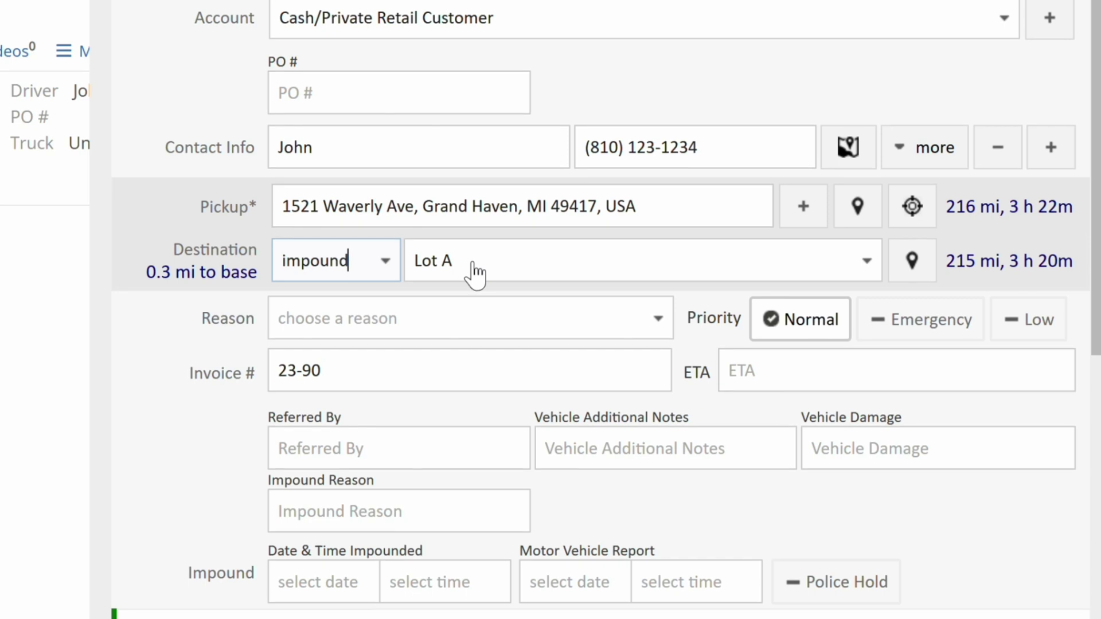
scroll(628, 306, "down", 2)
left_click(628, 305)
scroll(629, 240, "down", 3)
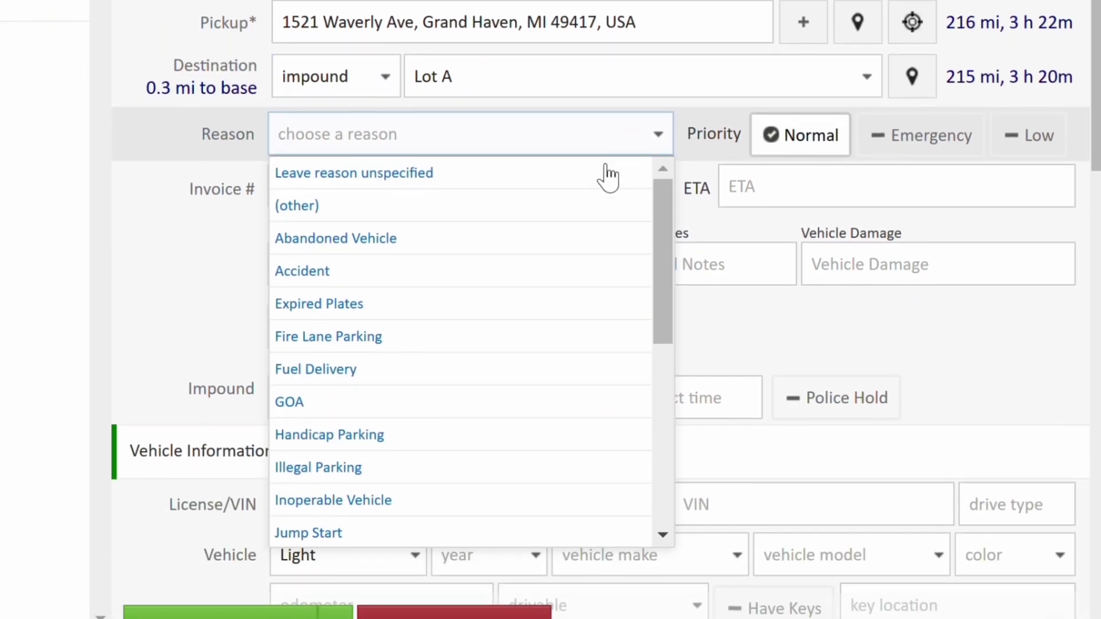
left_click(550, 258)
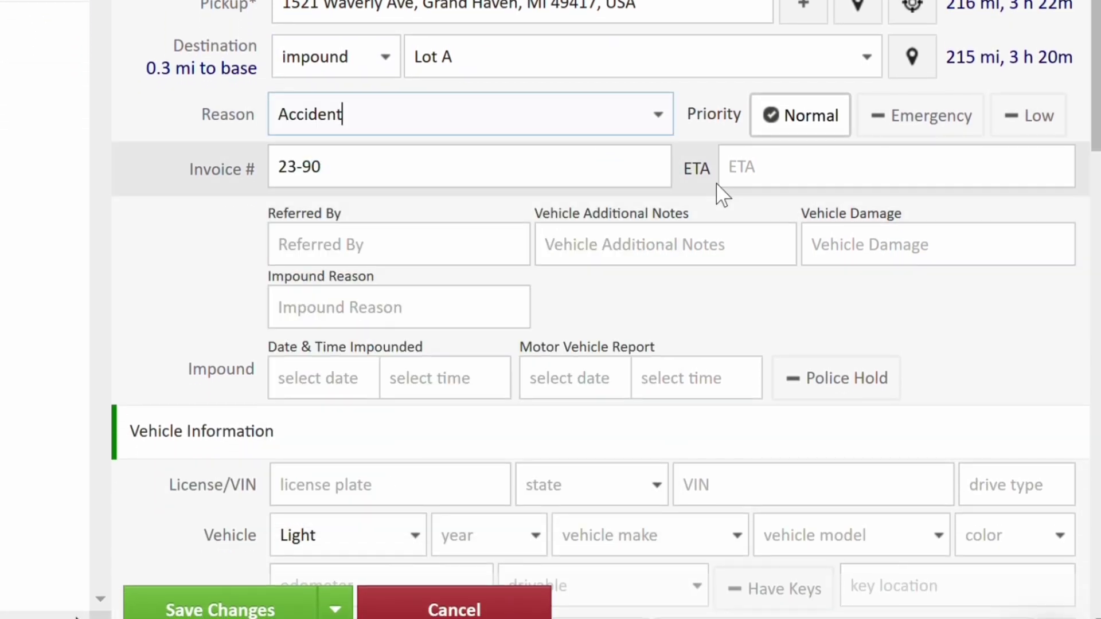
left_click(912, 121)
left_click(796, 168)
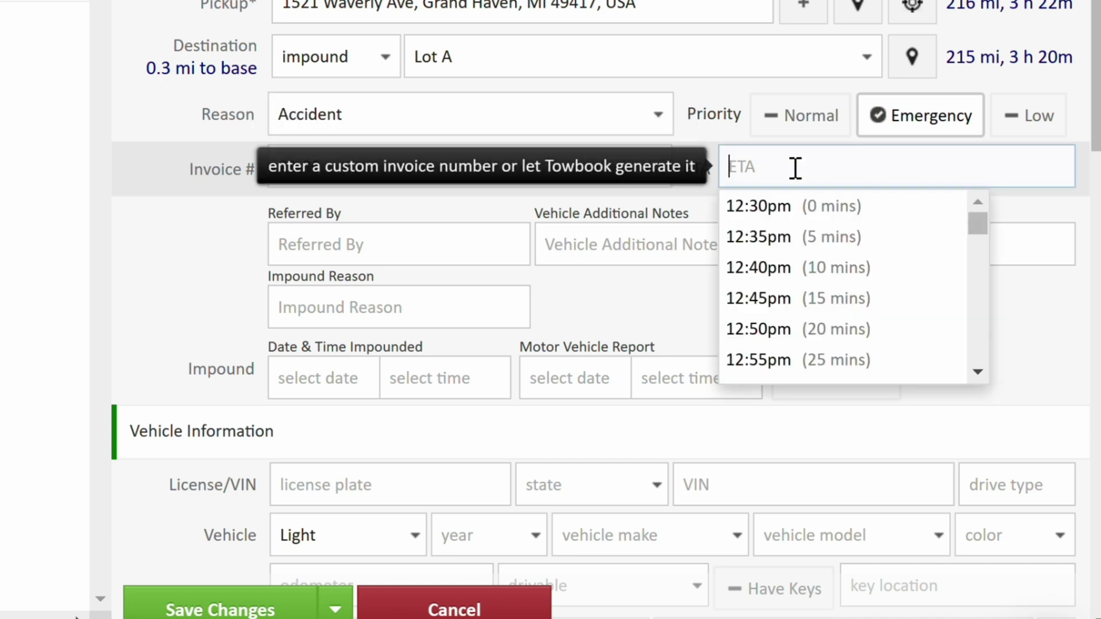
left_click(812, 214)
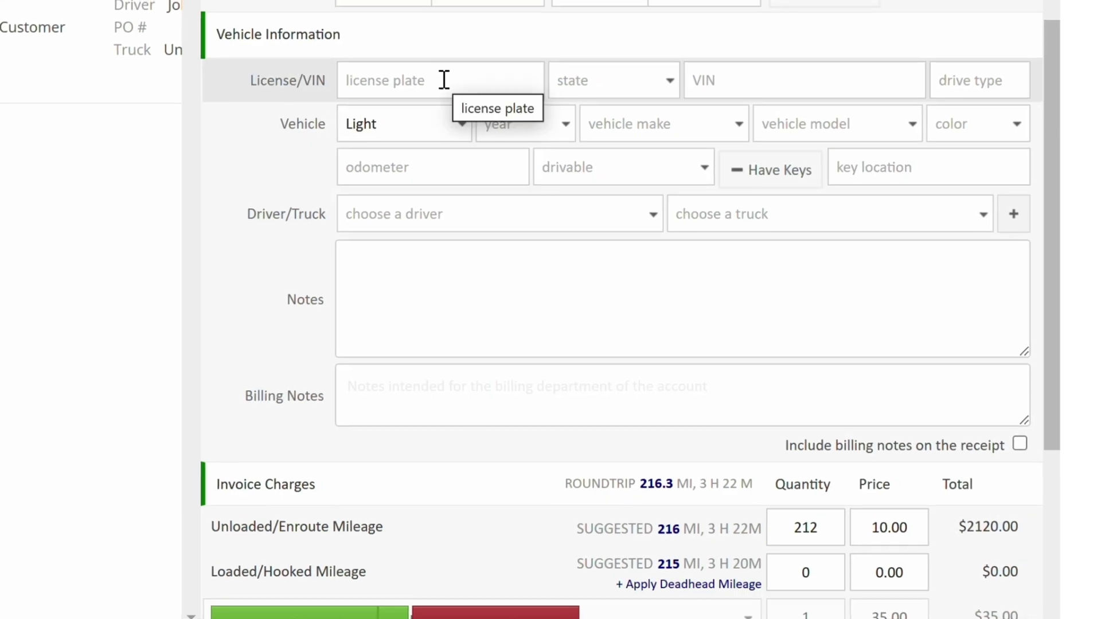
- Set the vehicle's license plate to XDAN, state MI, and its colour to Black
left_click(441, 80)
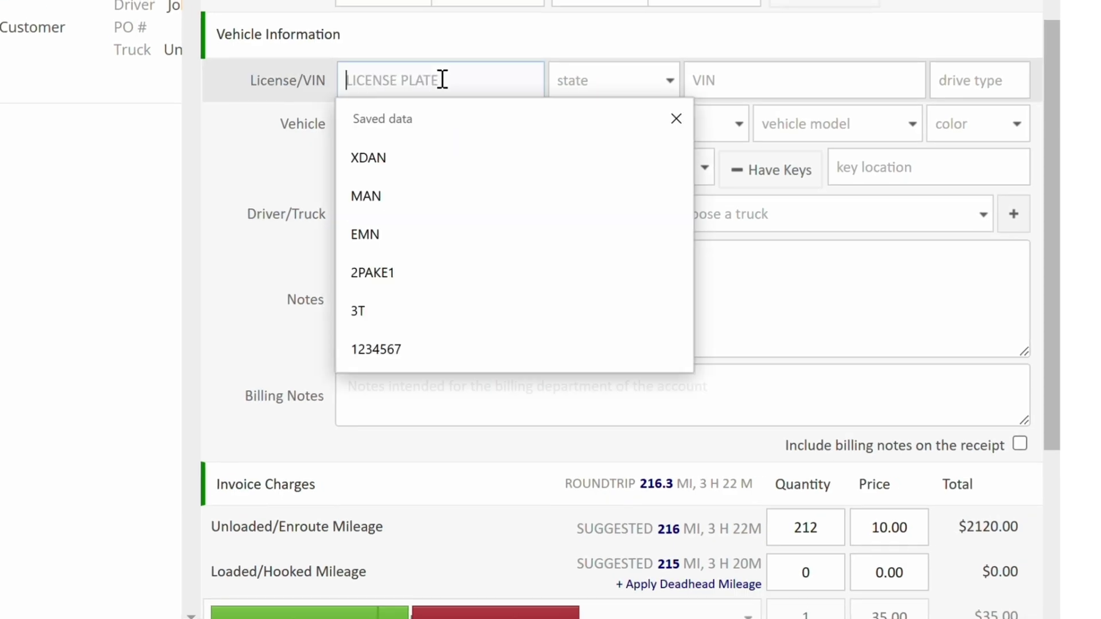
left_click(422, 157)
left_click(637, 80)
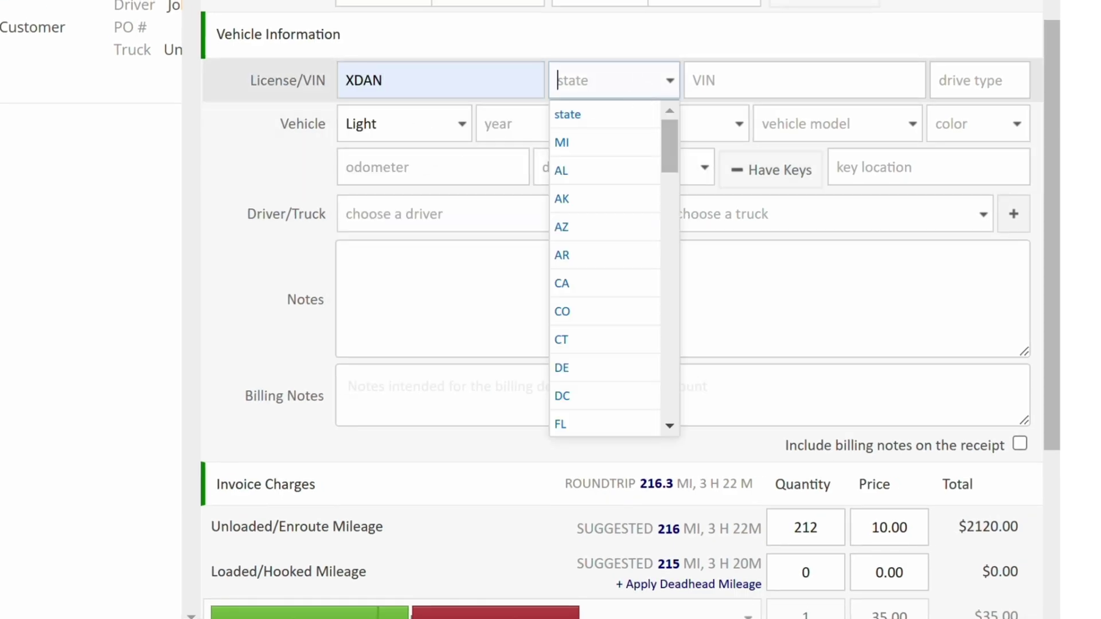
left_click(630, 146)
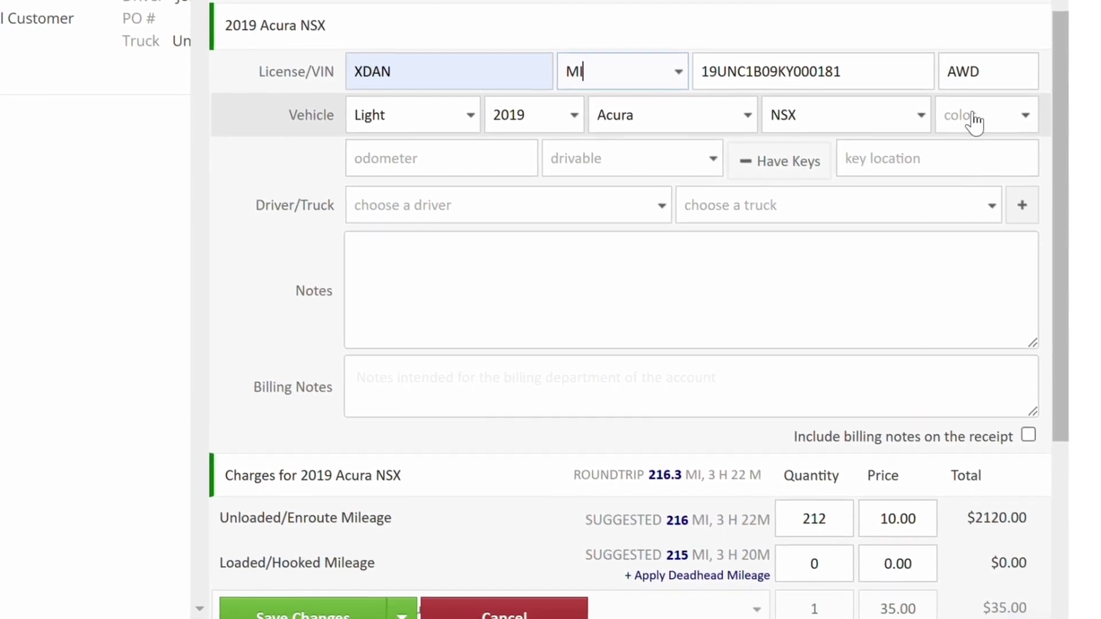
left_click(971, 116)
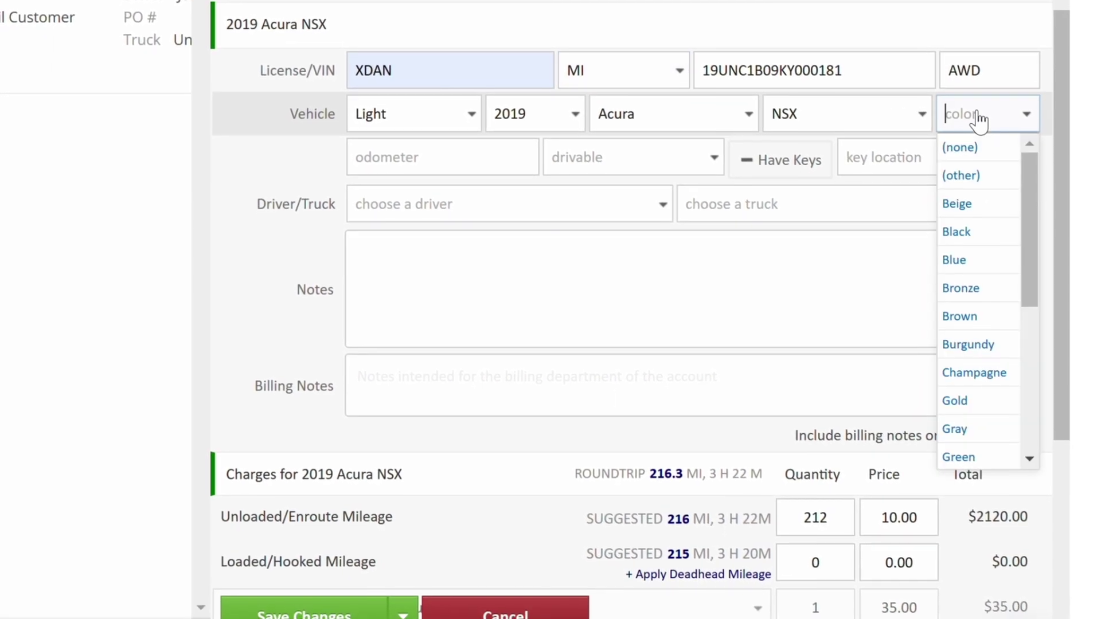
left_click(967, 230)
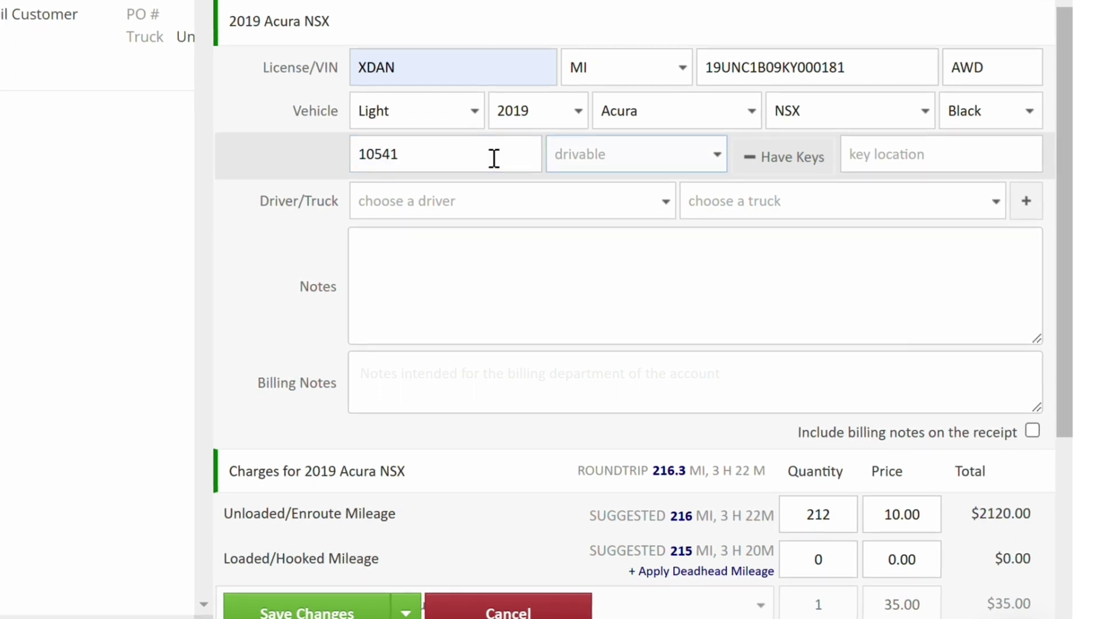
- Mark the vehicle as Starts only and save the changes to call #90
left_click(682, 150)
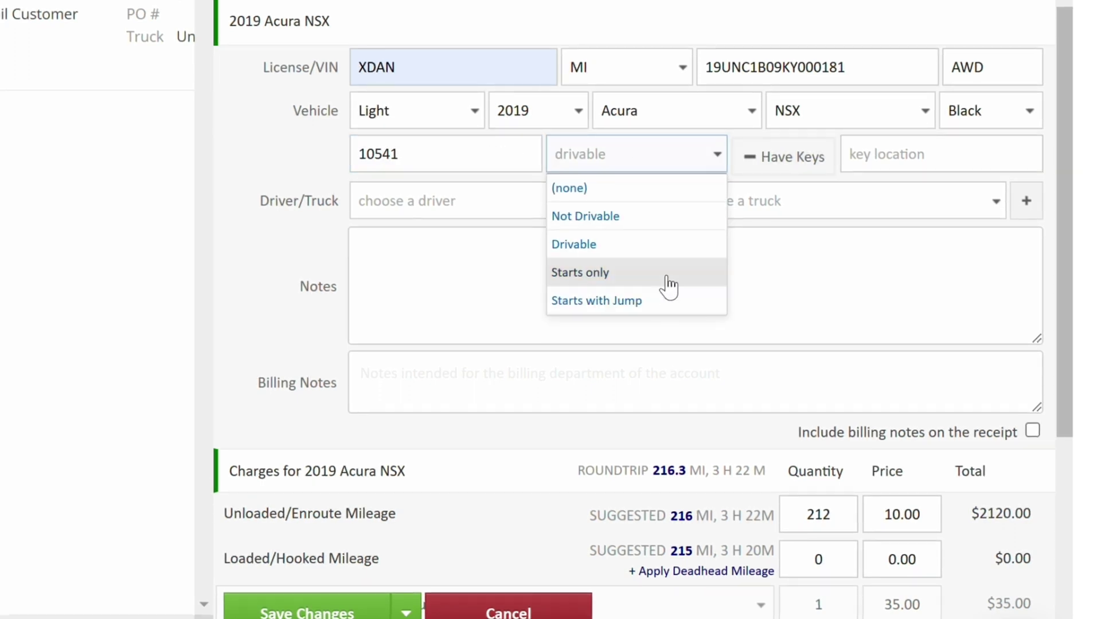
left_click(662, 272)
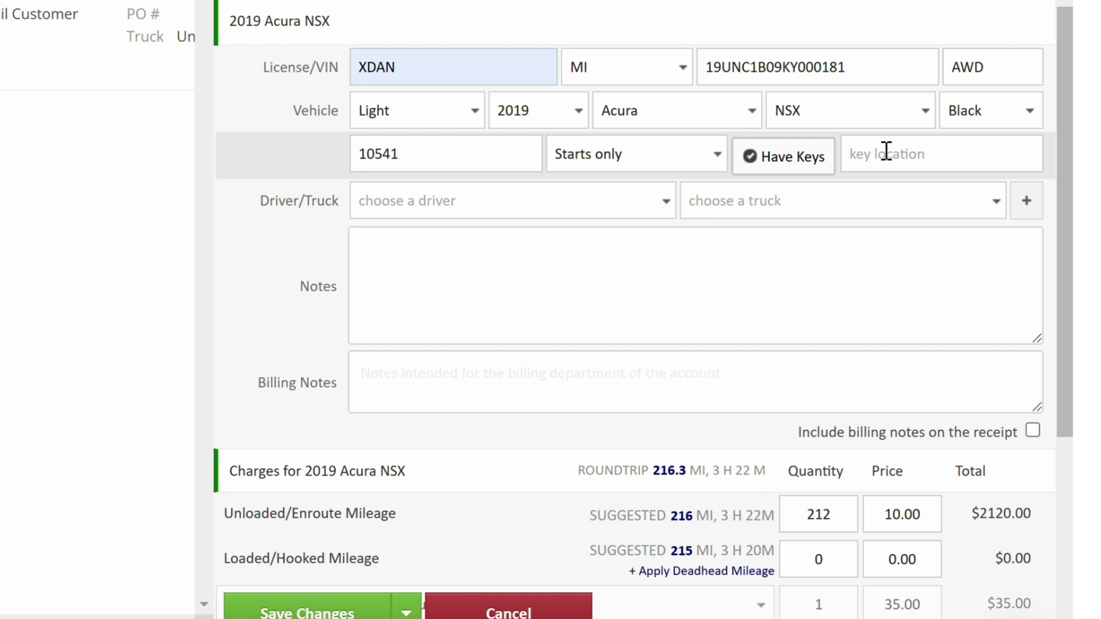
left_click(662, 202)
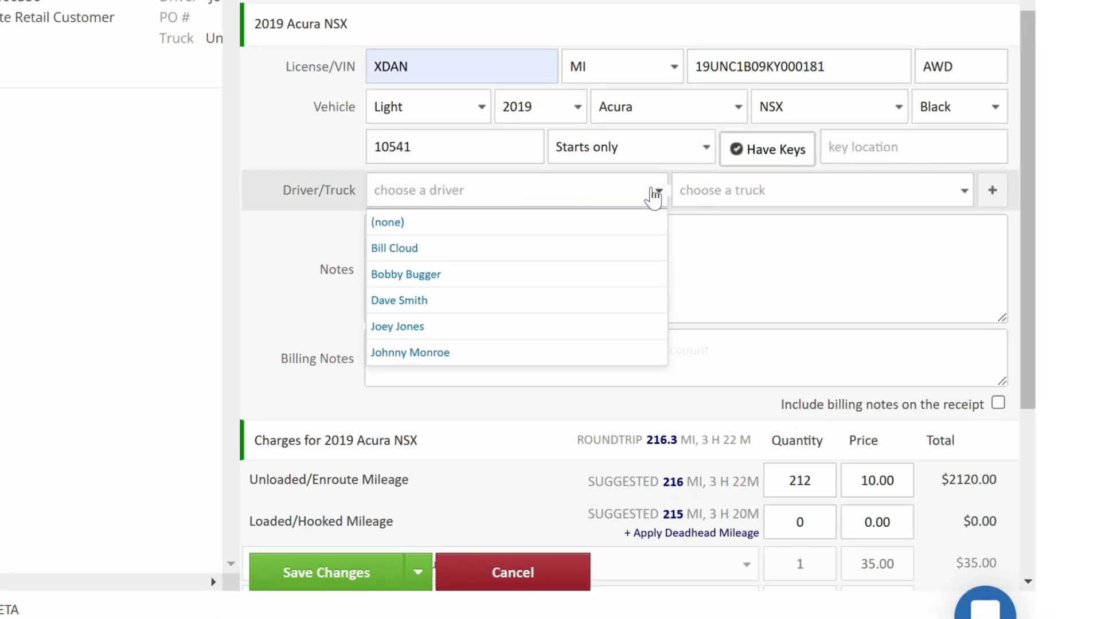
left_click(654, 196)
left_click(361, 573)
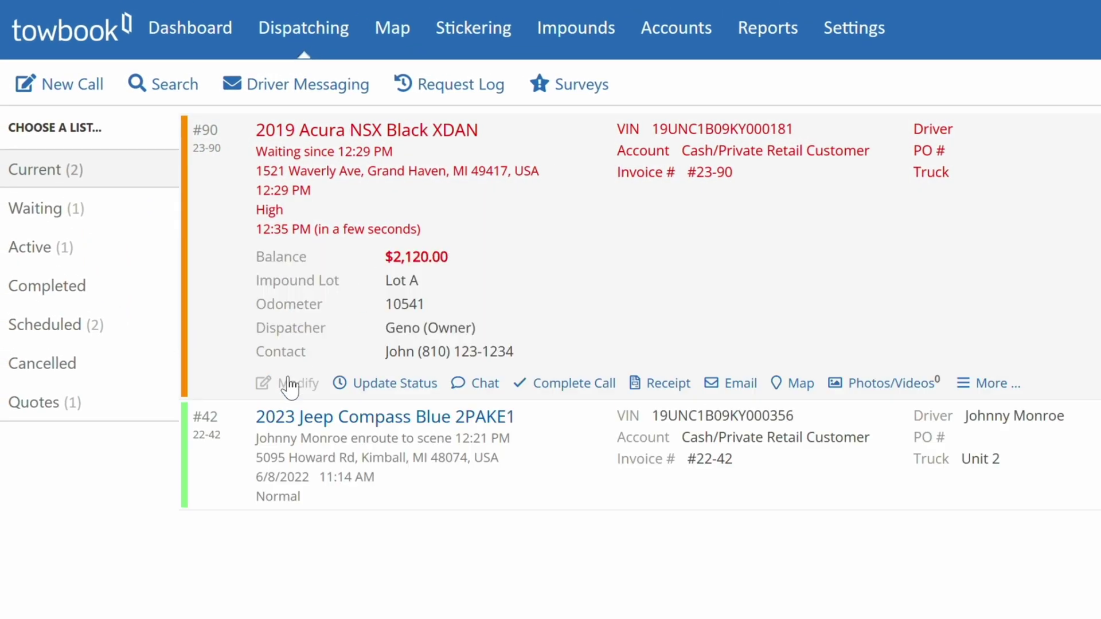
left_click(293, 383)
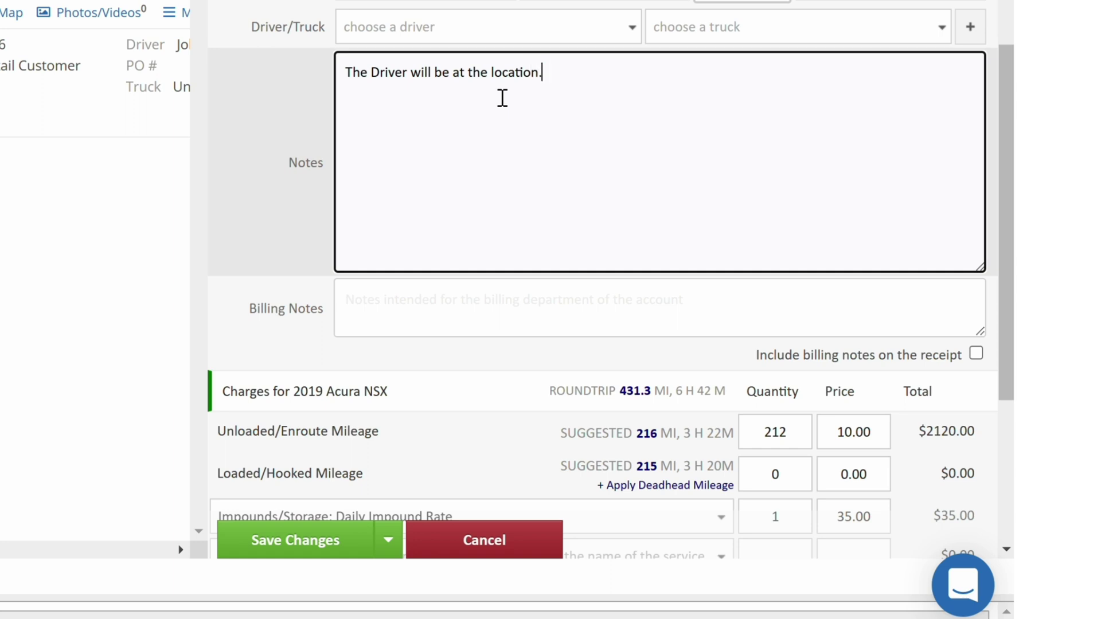
- Move from the driver note to call #90's Billing Notes field
left_click(382, 300)
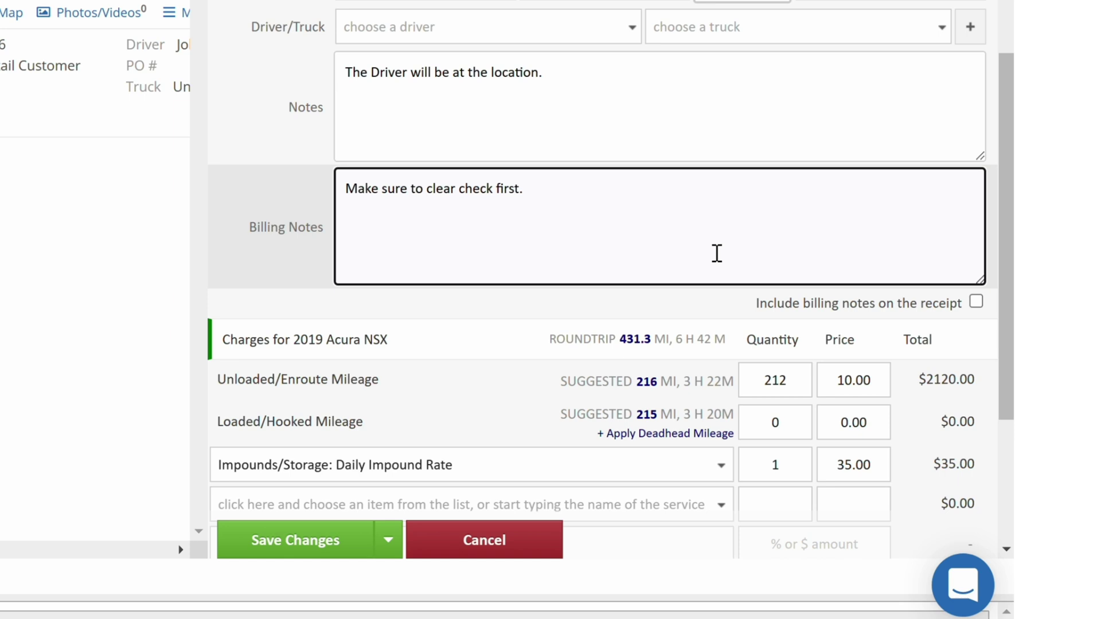
left_click_drag(1006, 232, 1011, 366)
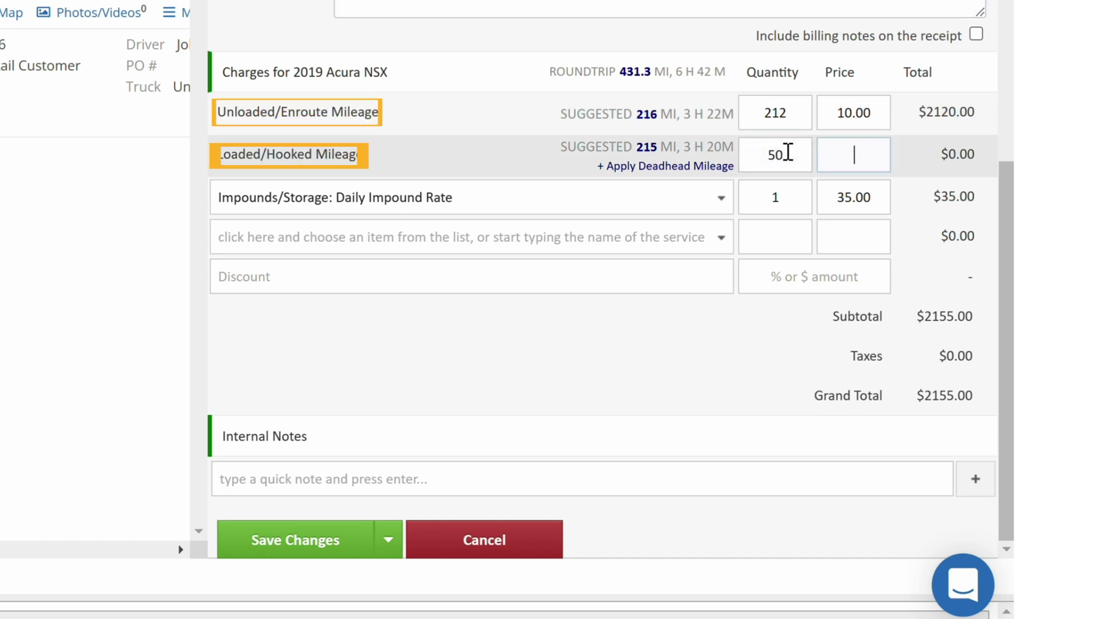
type("5")
- Price loaded mileage at 15.00, add deadhead mileage and a $75 Tow/Hook Fee, and save
key("Tab")
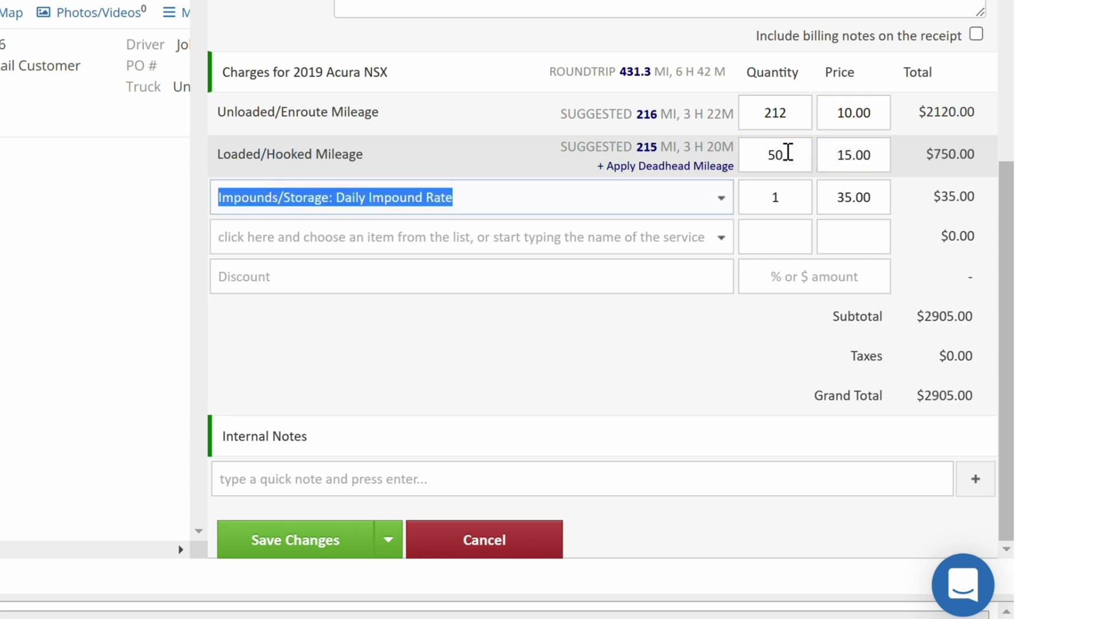
left_click(676, 167)
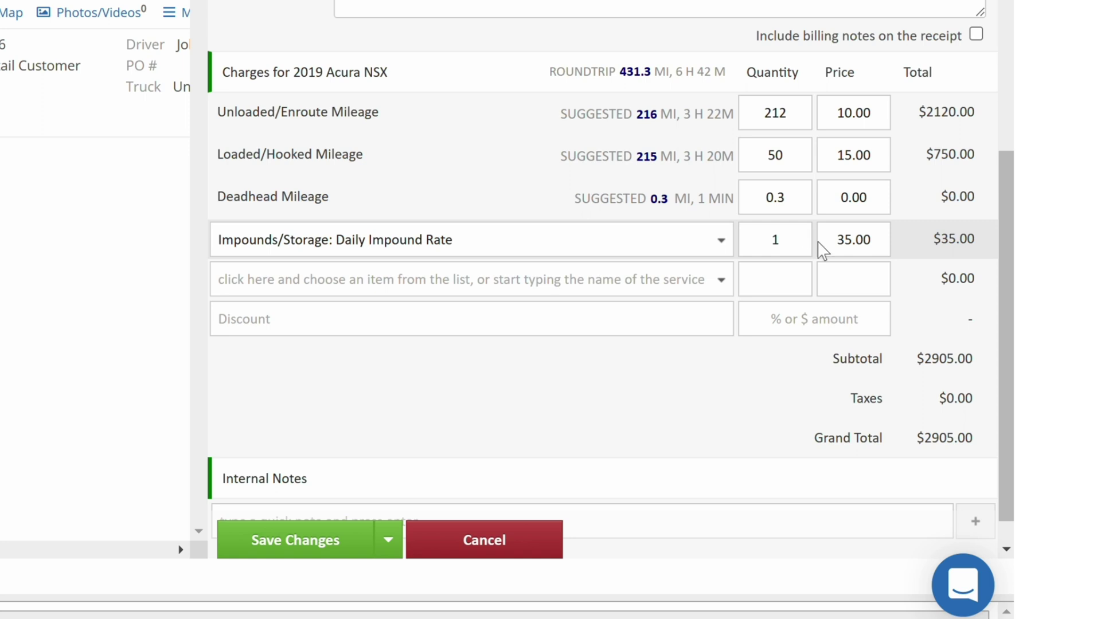
double_click(854, 240)
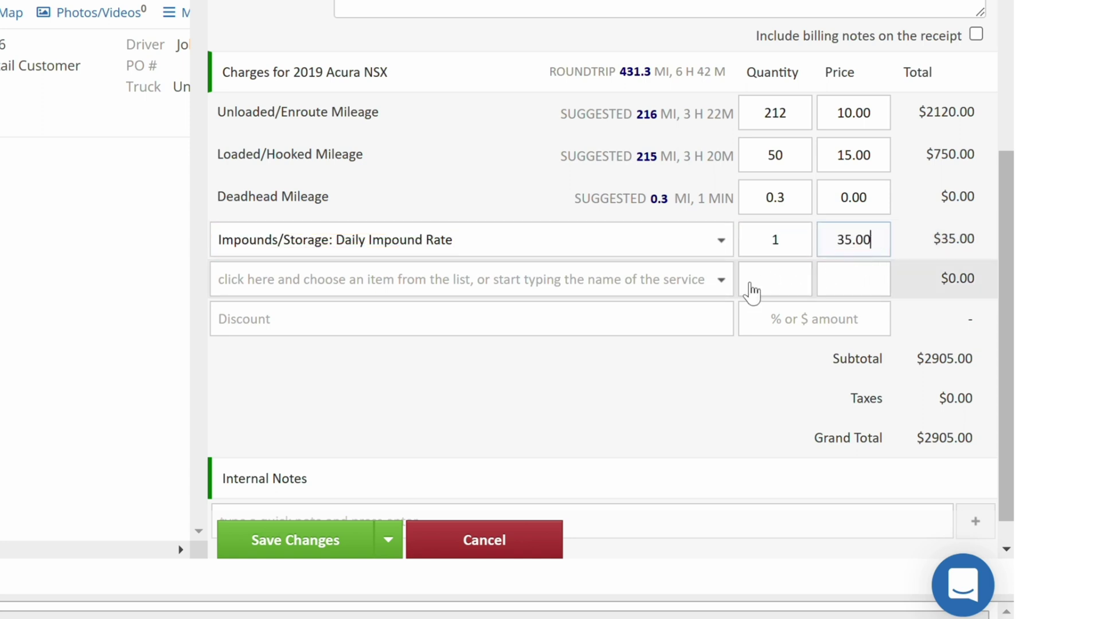
left_click(725, 289)
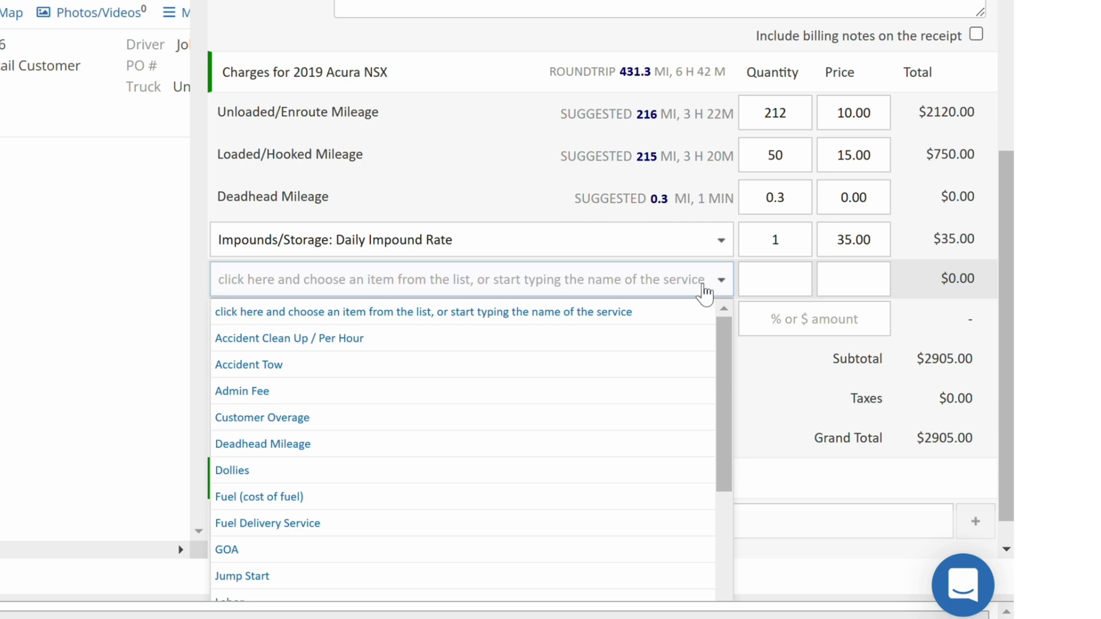
type("tow")
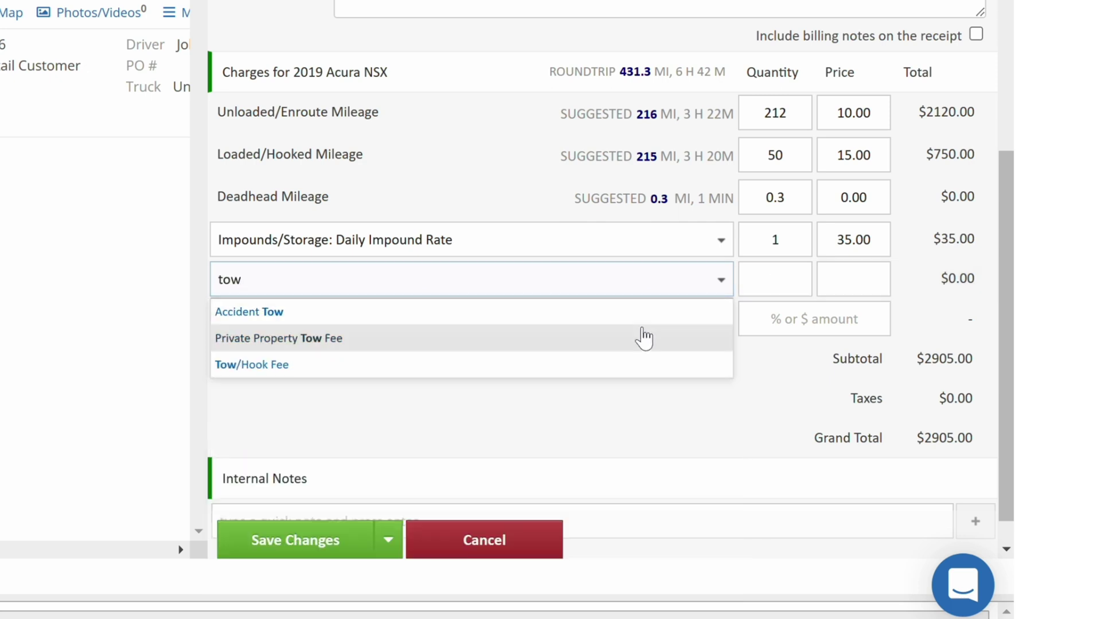
left_click(618, 365)
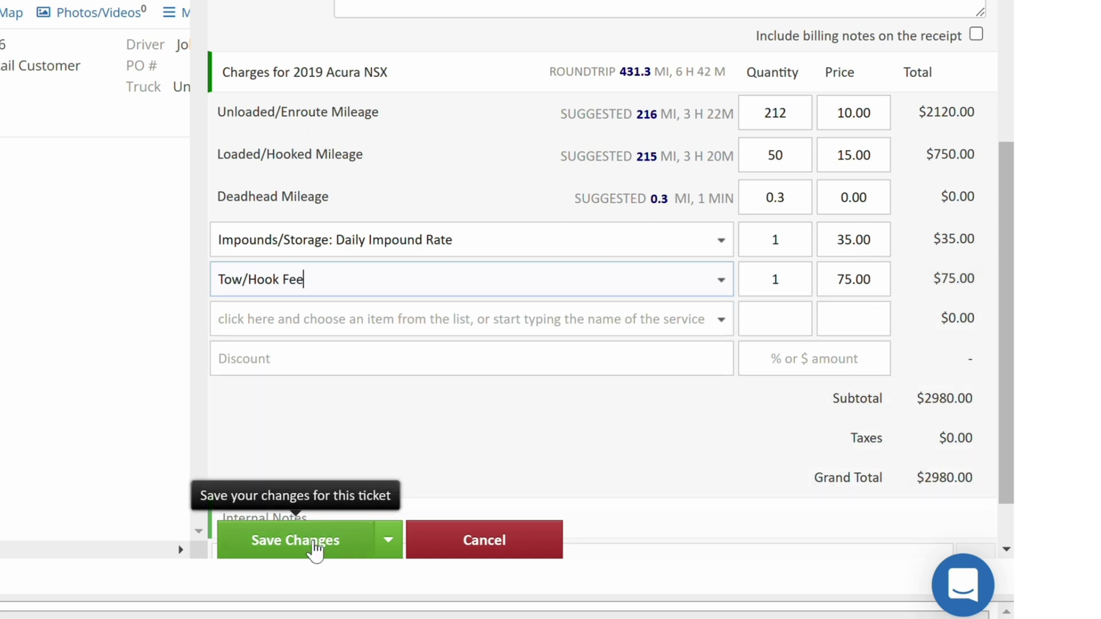
left_click(312, 550)
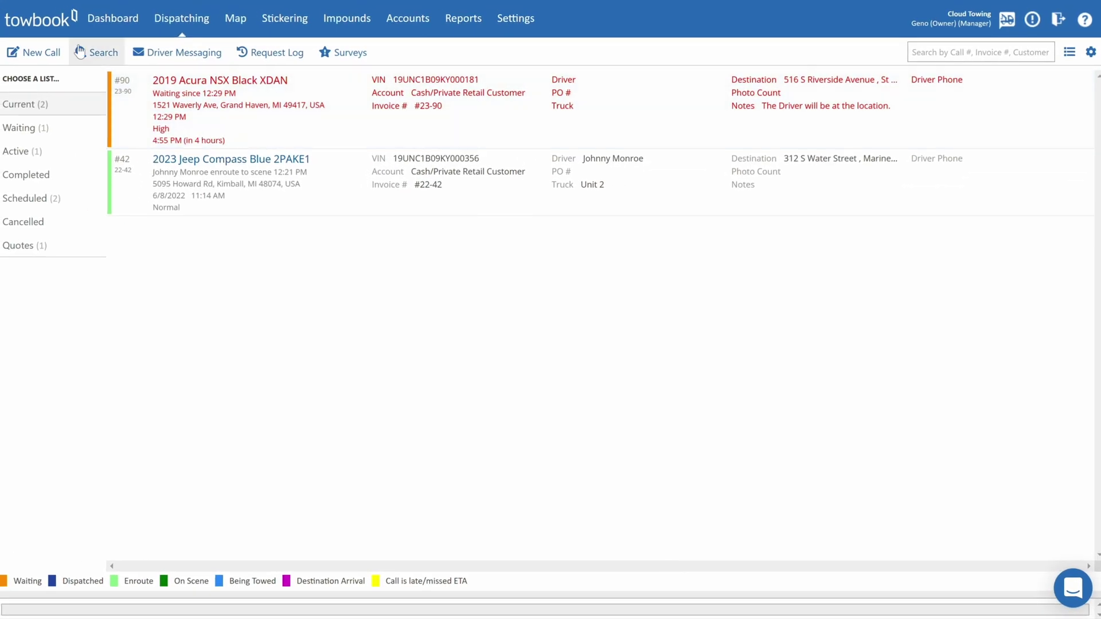
- Start a new call using the map's suggested pickup address and save it
left_click(38, 52)
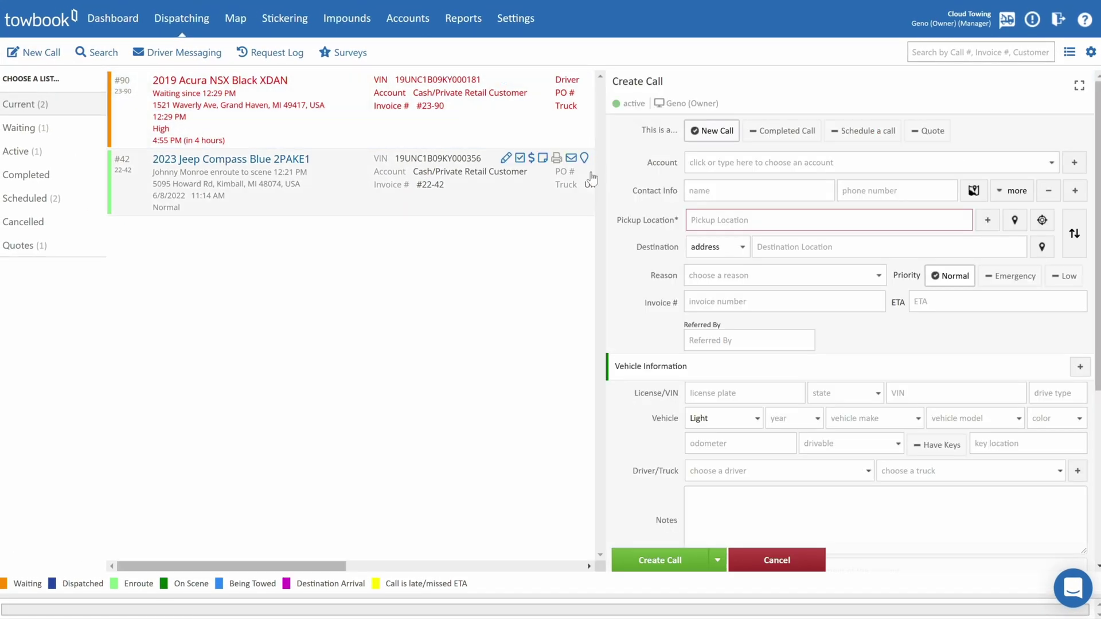
left_click(1015, 221)
scroll(575, 294, "down", 1)
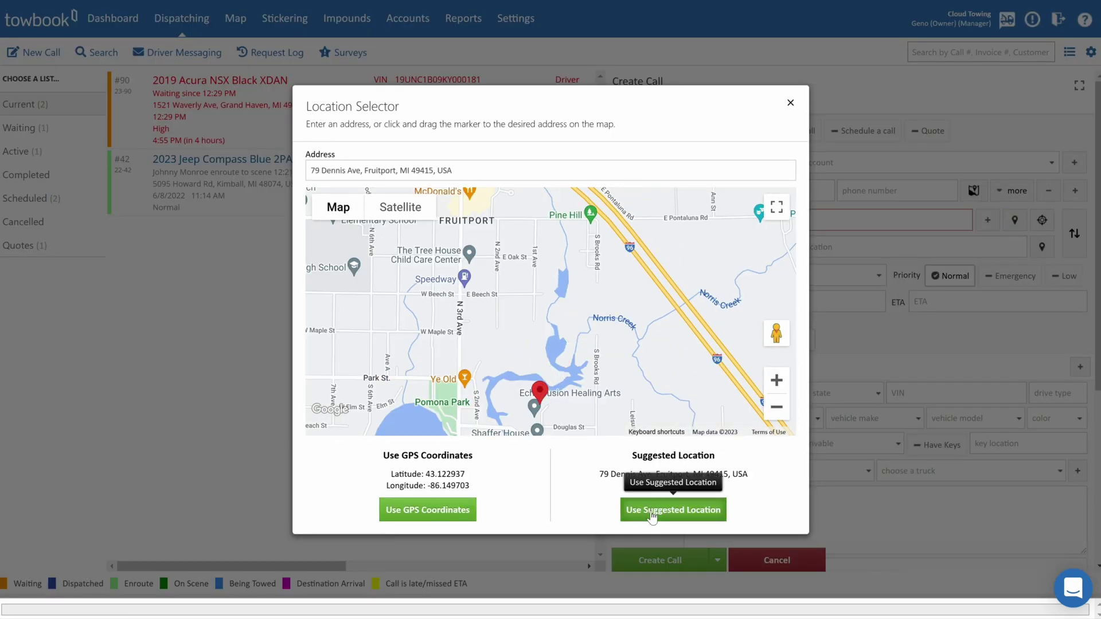
left_click(673, 511)
left_click(660, 560)
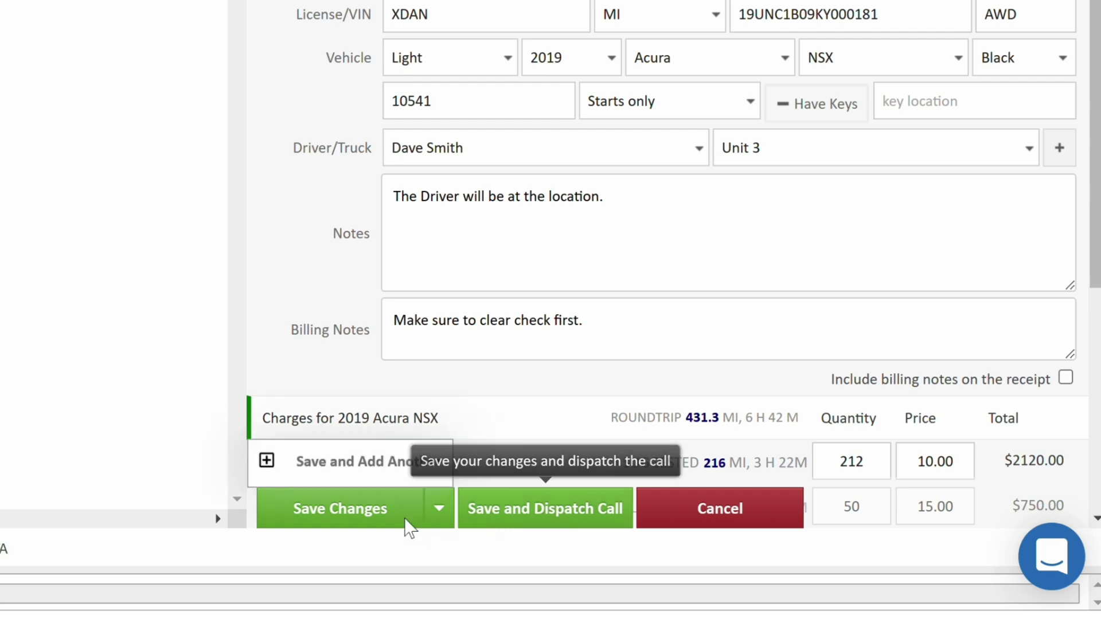
left_click(340, 508)
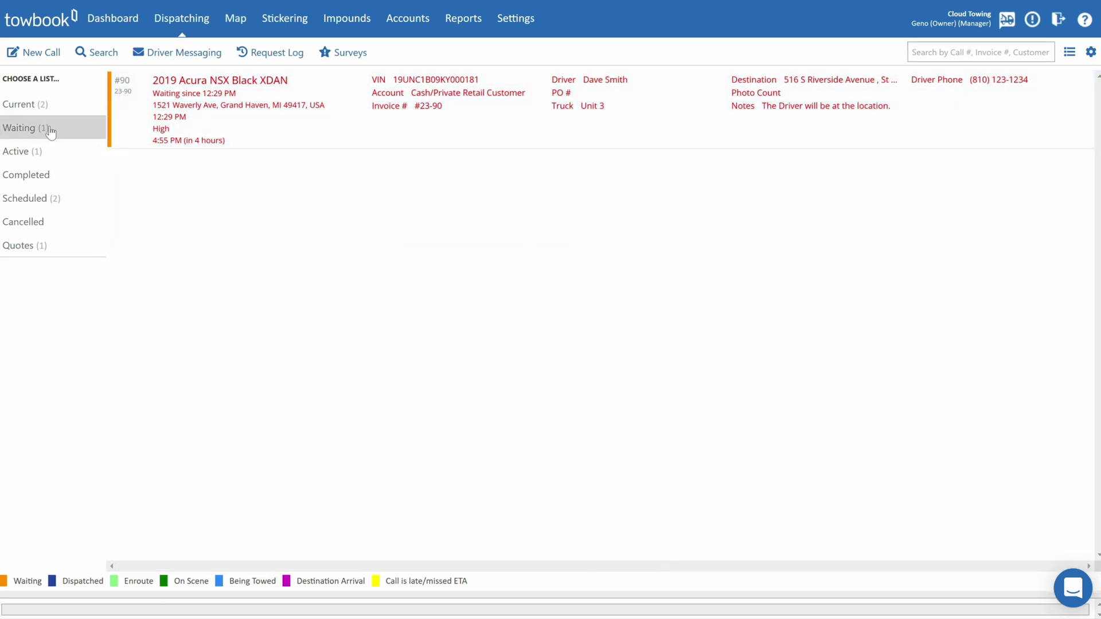
- Dispatch call #90 to the closest available driver with truck Unit 1
left_click(270, 130)
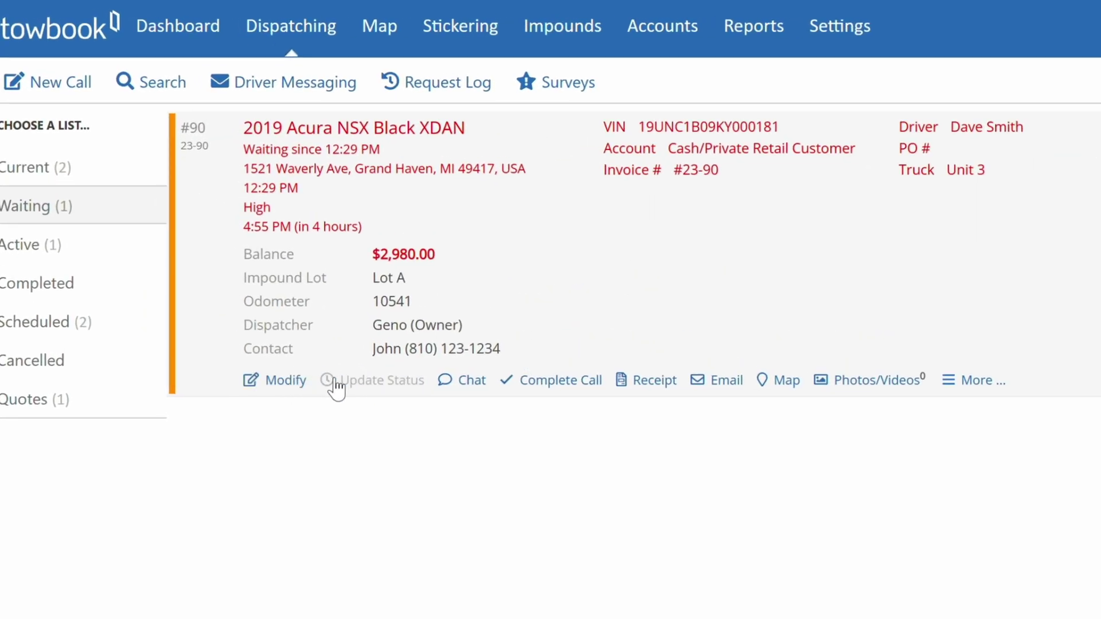
left_click(374, 381)
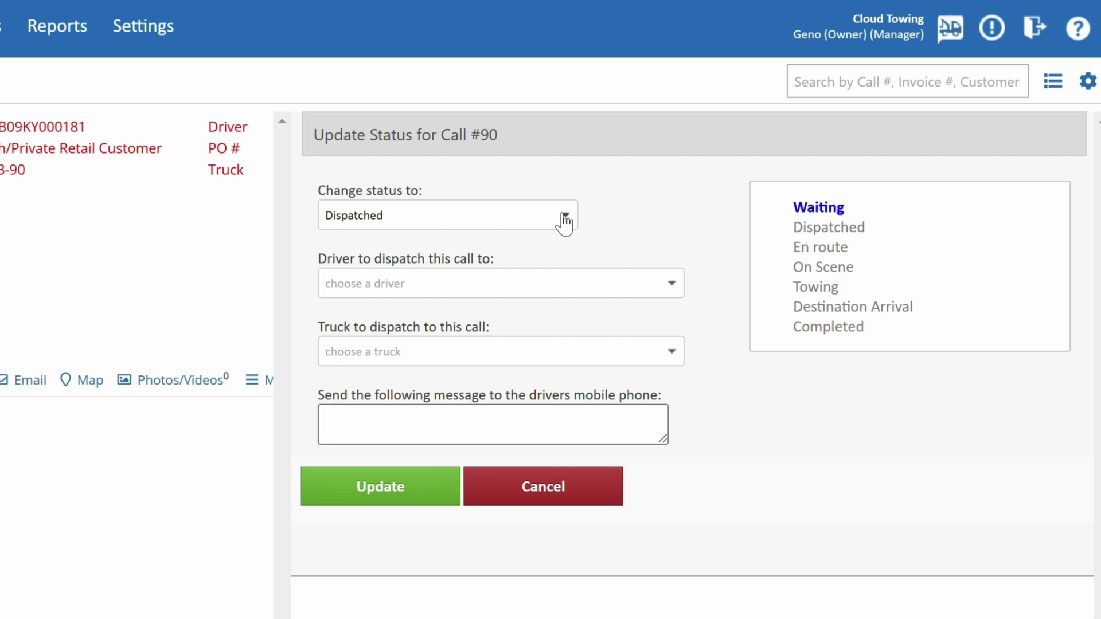
left_click(565, 222)
left_click(379, 283)
left_click(661, 283)
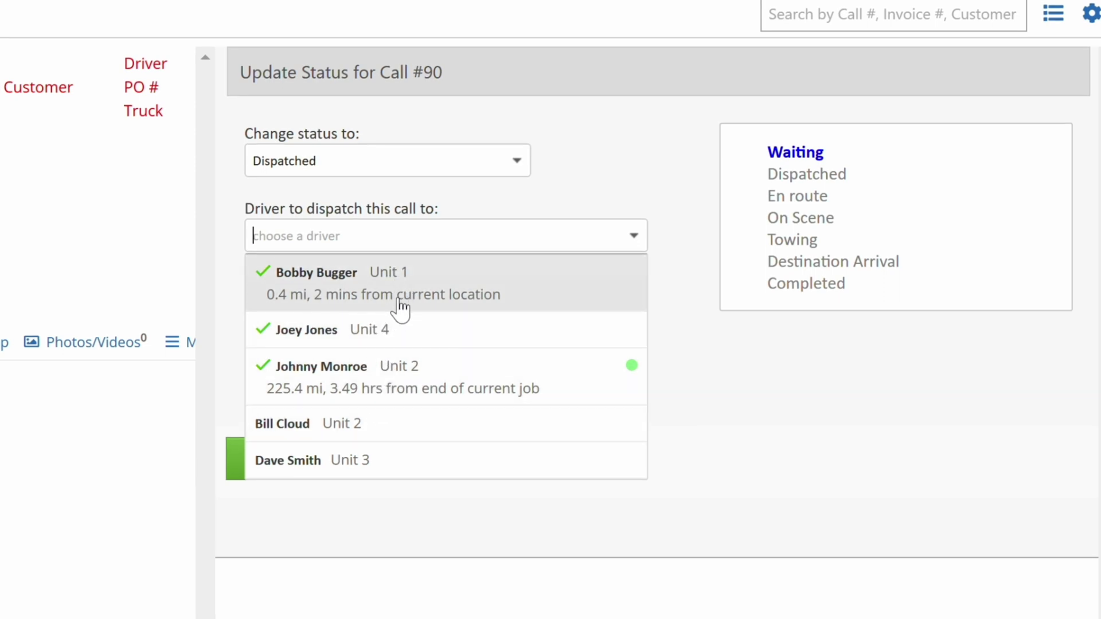
left_click(492, 291)
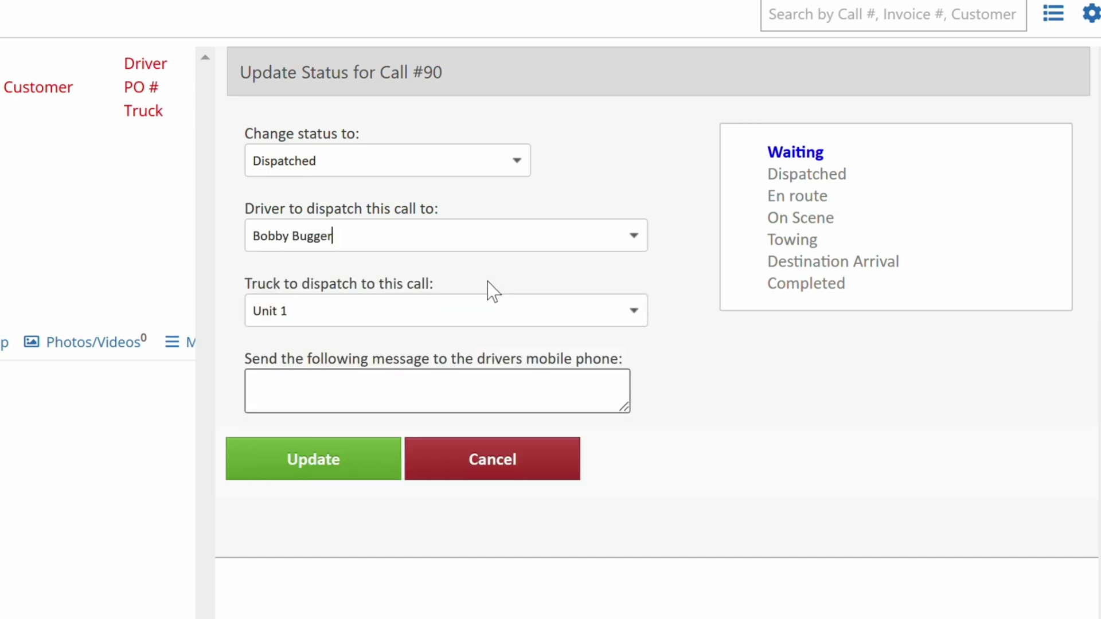
left_click(632, 316)
left_click(442, 385)
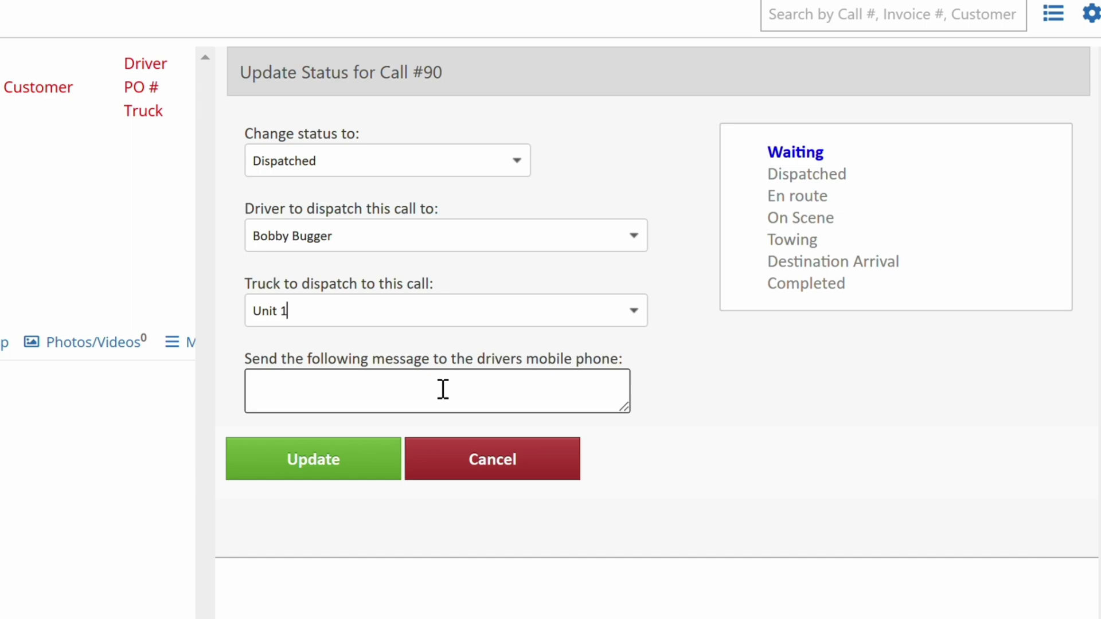
left_click(320, 458)
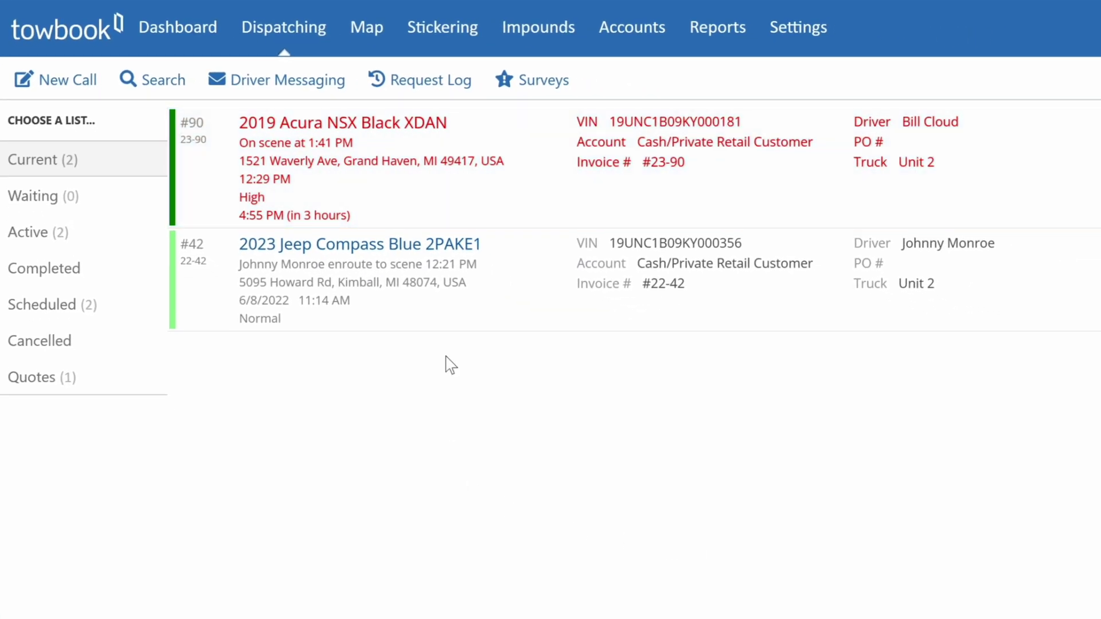
- Change call #90's status to Towing
left_click(437, 185)
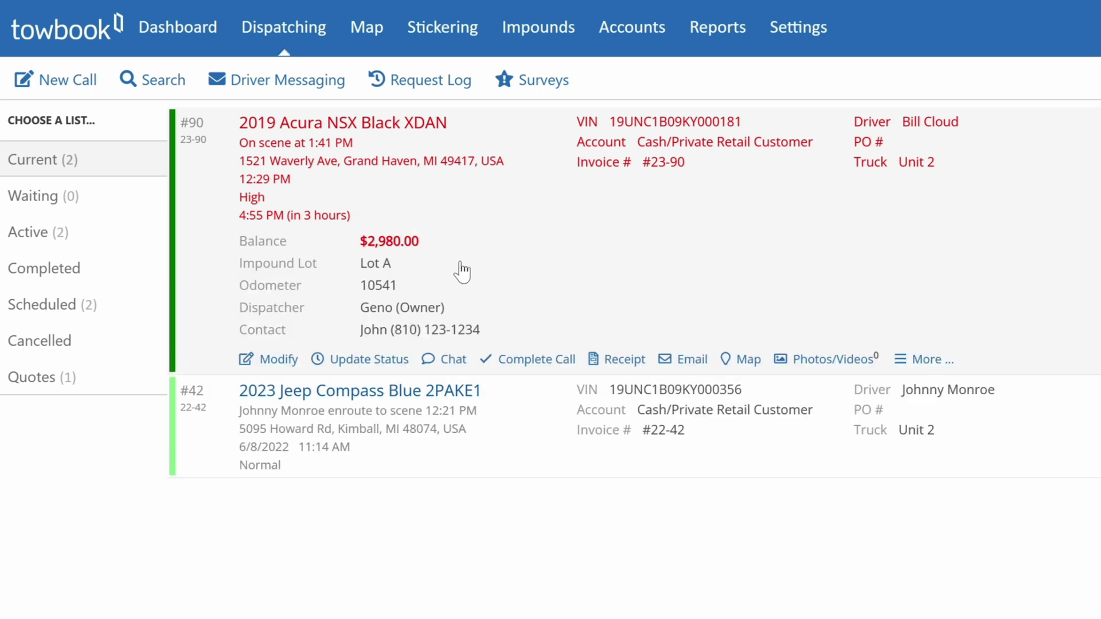
left_click(368, 359)
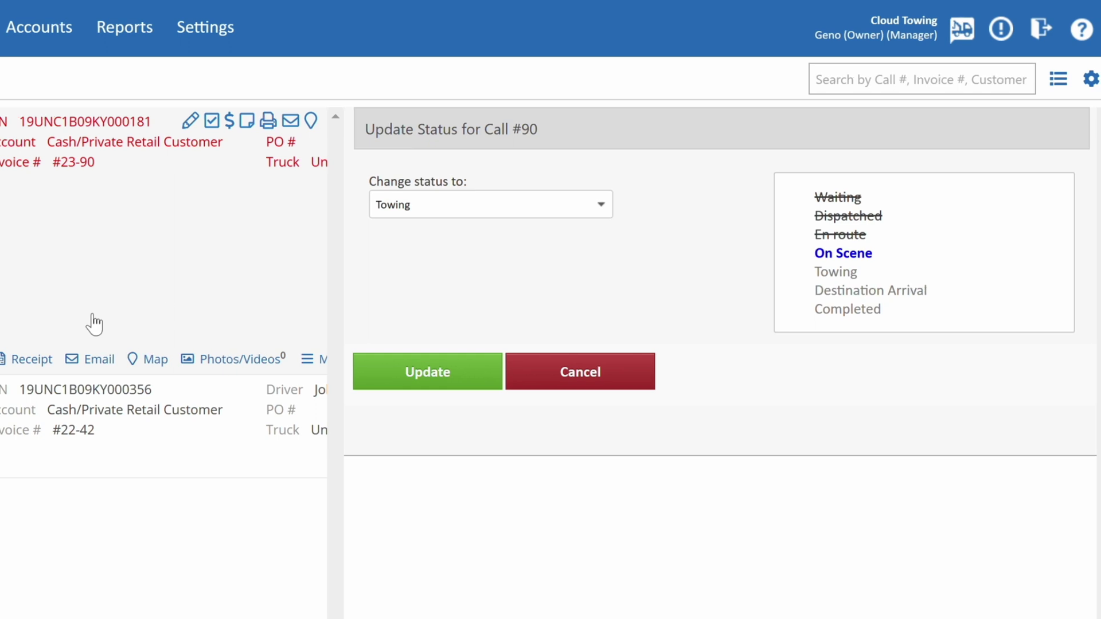
left_click(558, 211)
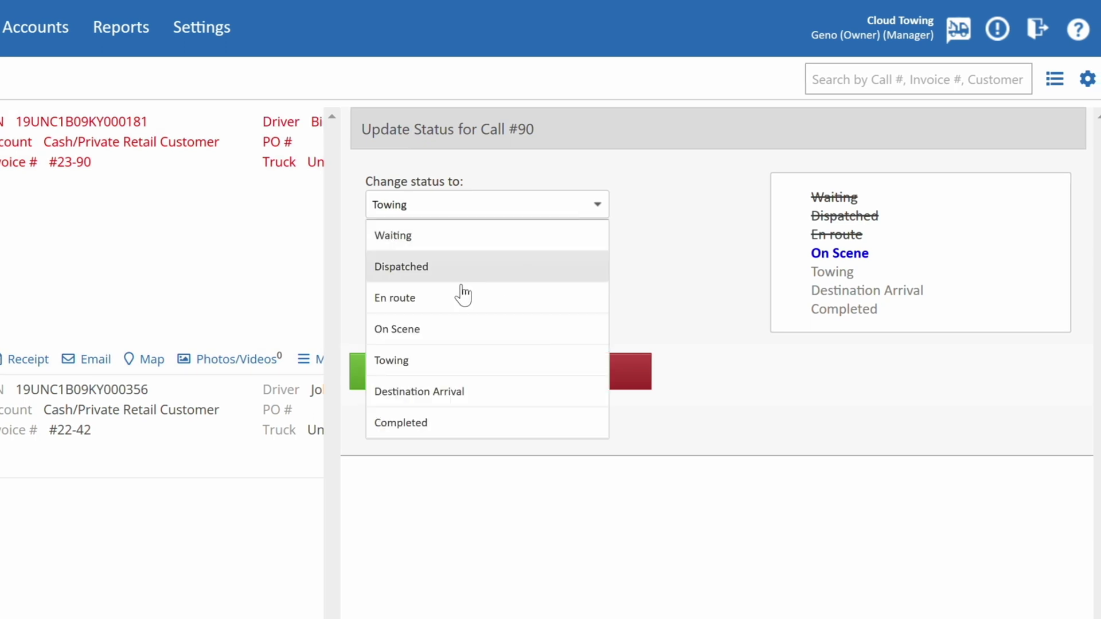
left_click(419, 361)
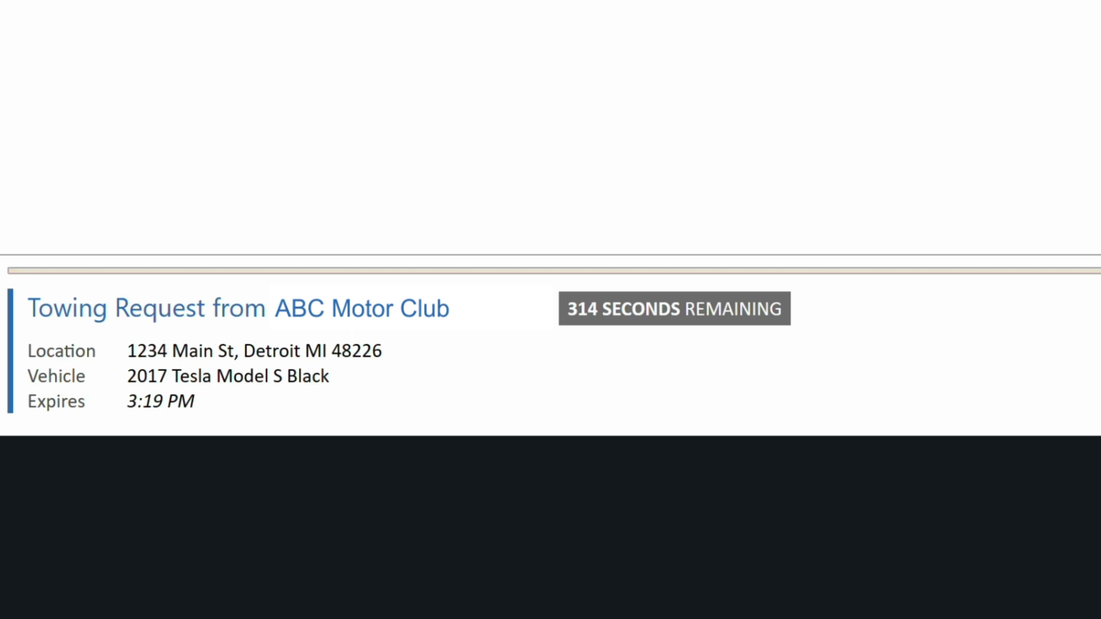
- Accept the ABC Motor Club tow request with a 15-minute ETA, then view the Request Log
left_click(460, 368)
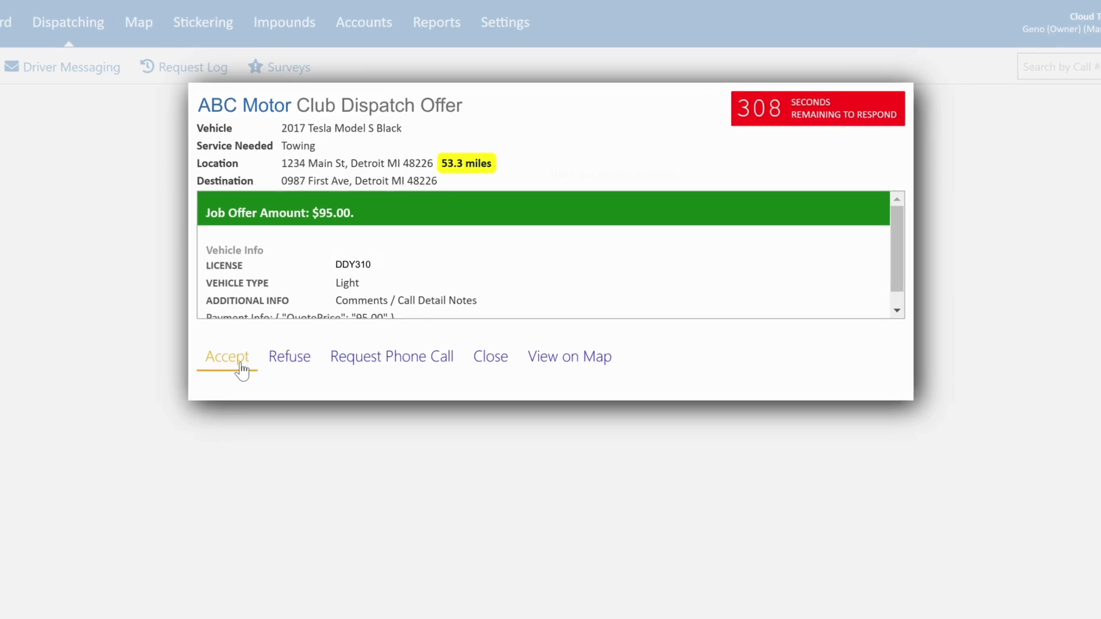
left_click(228, 357)
left_click(253, 434)
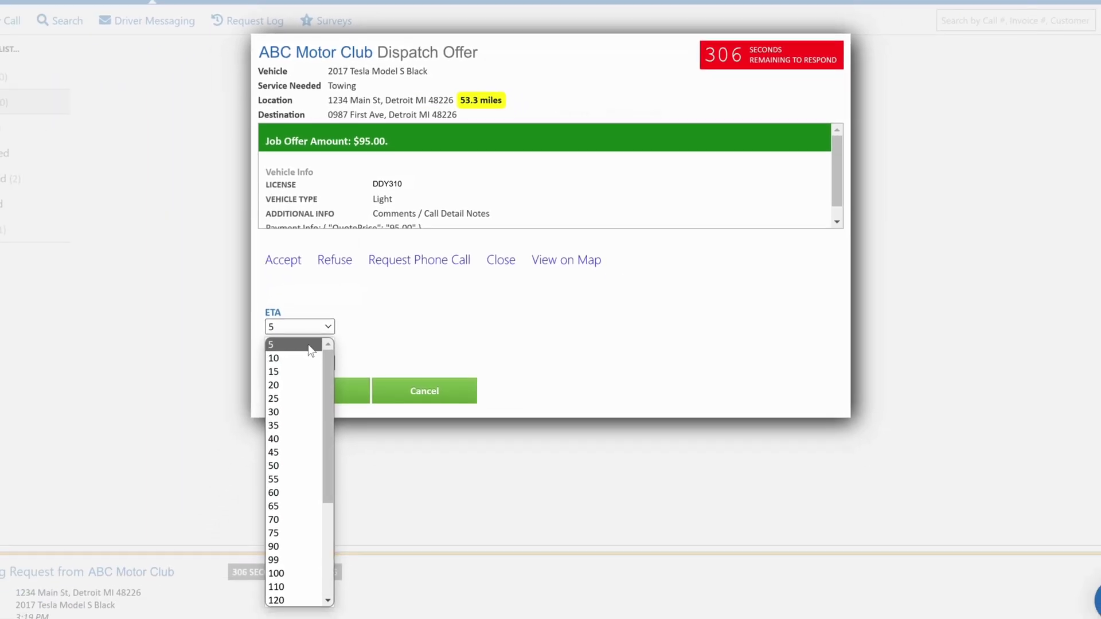
left_click(274, 372)
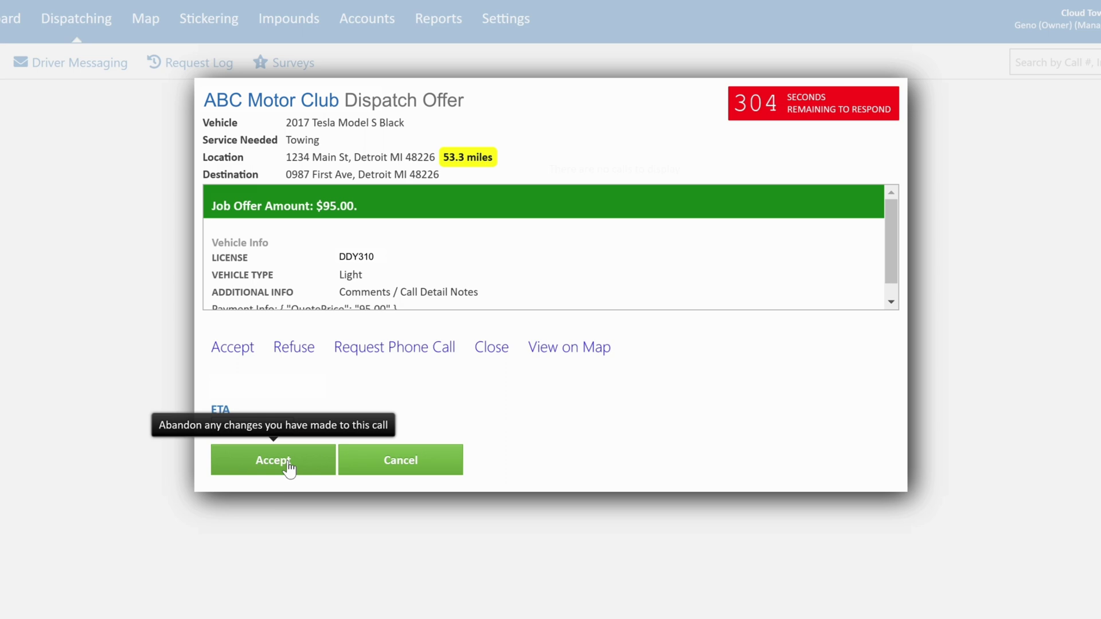
left_click(274, 460)
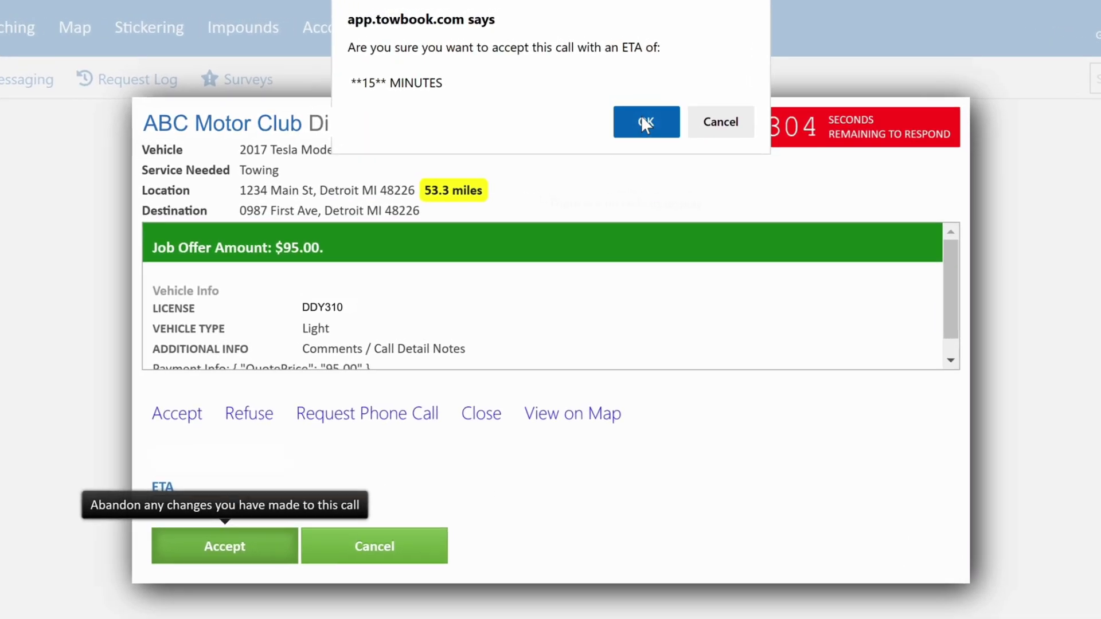
left_click(642, 116)
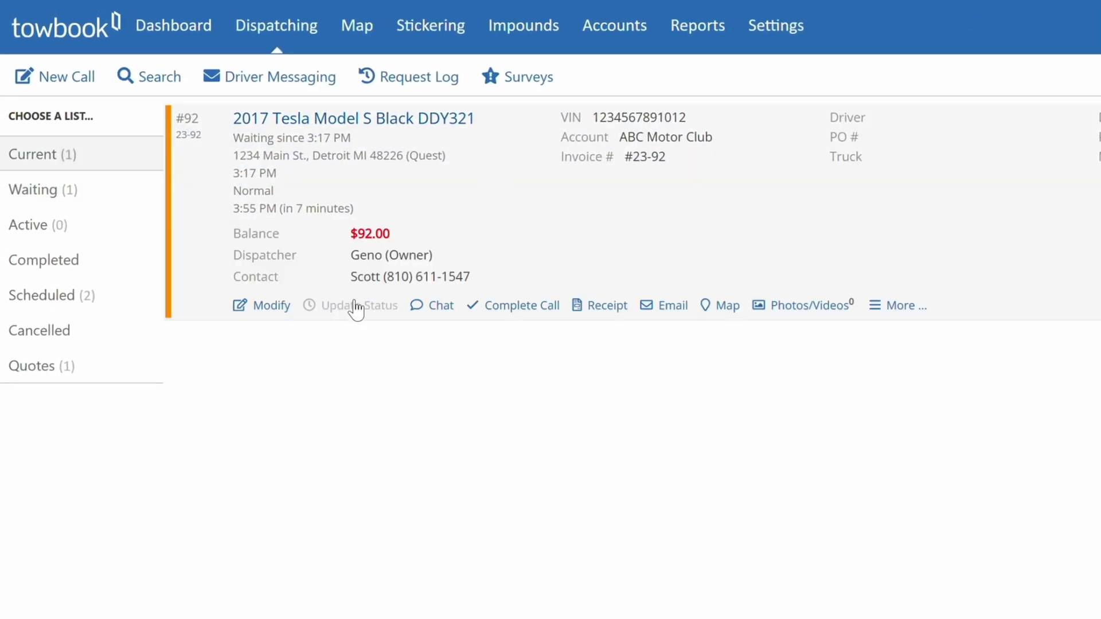
left_click(356, 306)
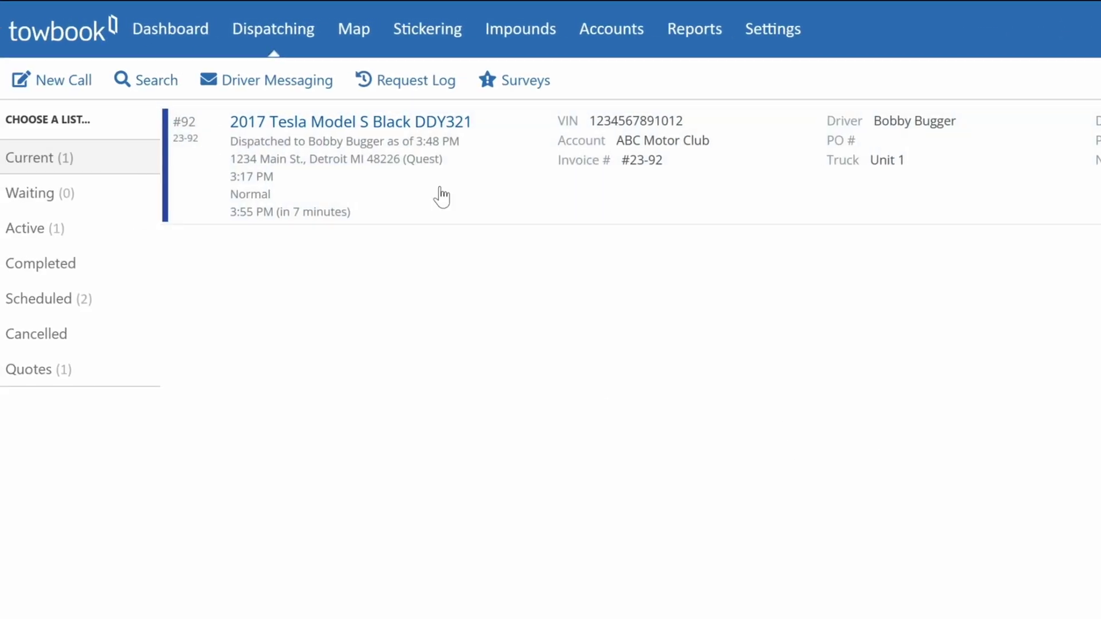
left_click(415, 80)
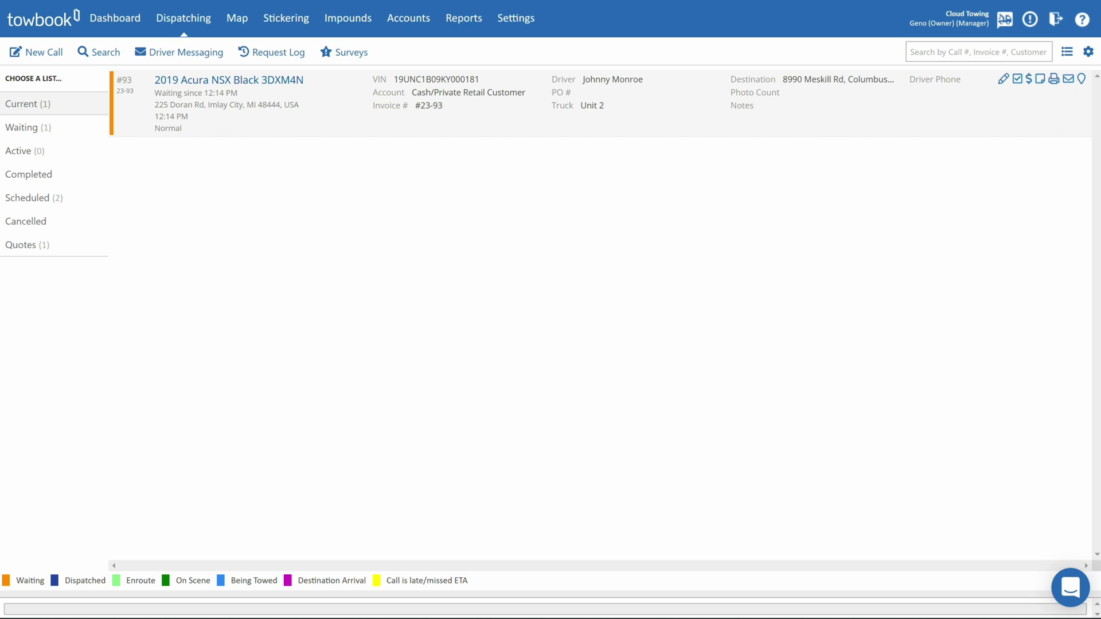
- Give call #93 a 1.00 deadhead mileage price and a Tow/Hook Fee, then save
left_click(312, 107)
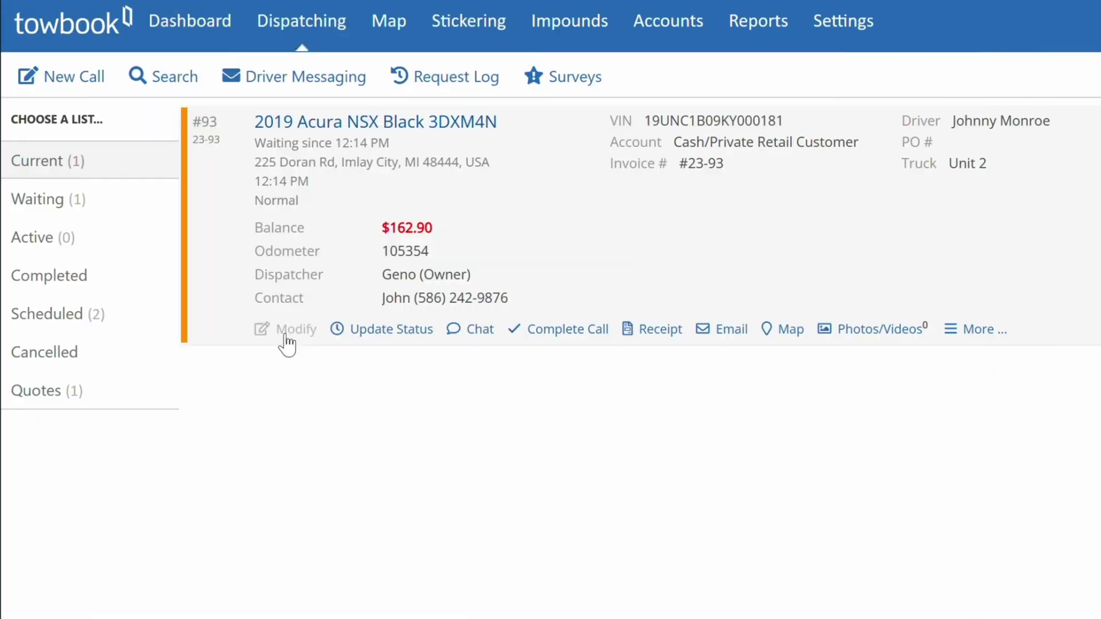
left_click(287, 335)
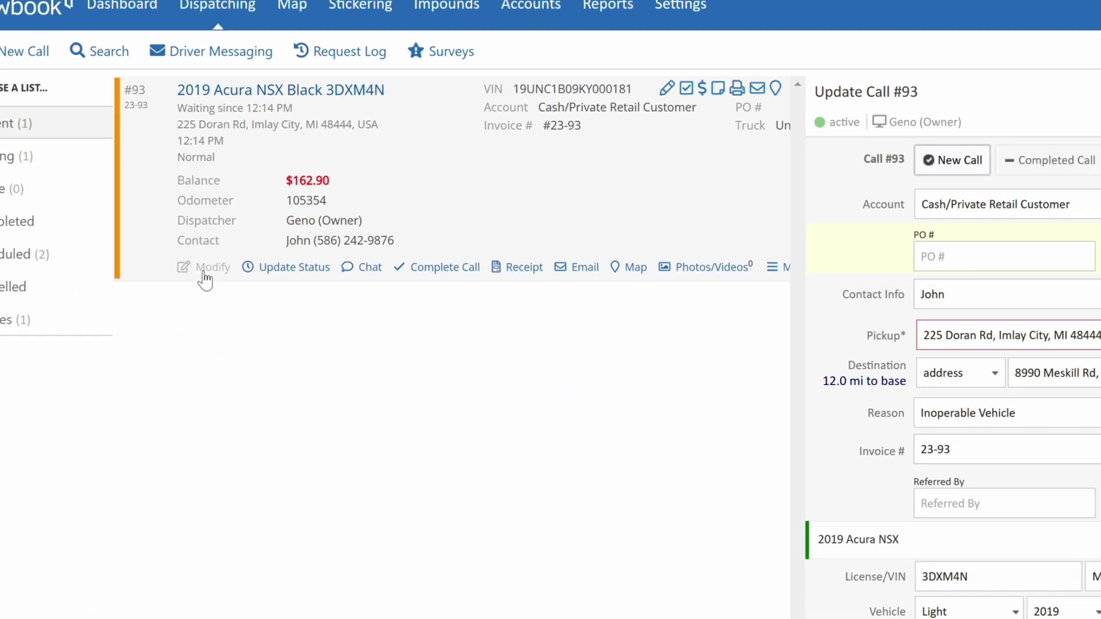
scroll(941, 322, "down", 5)
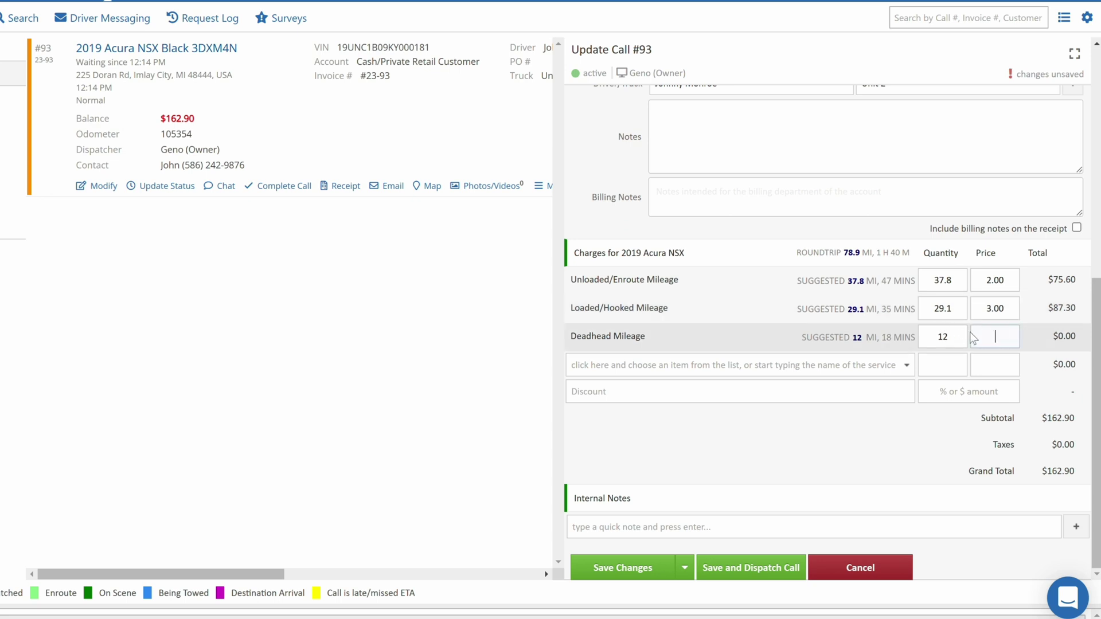
left_click(989, 337)
type("1")
left_click(857, 365)
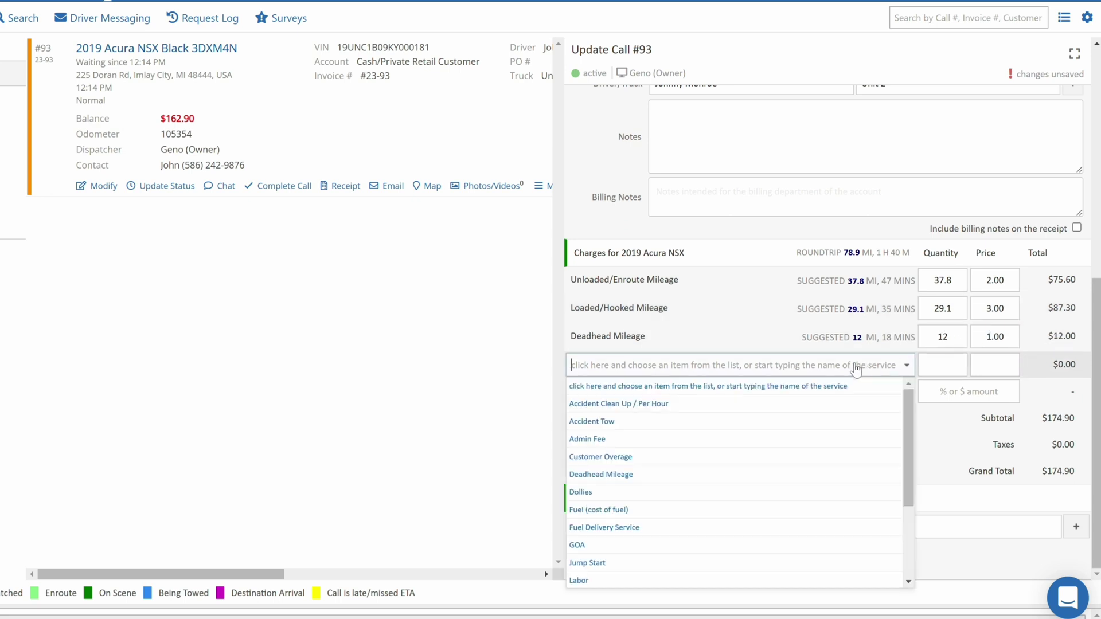
type("tow")
key("Return")
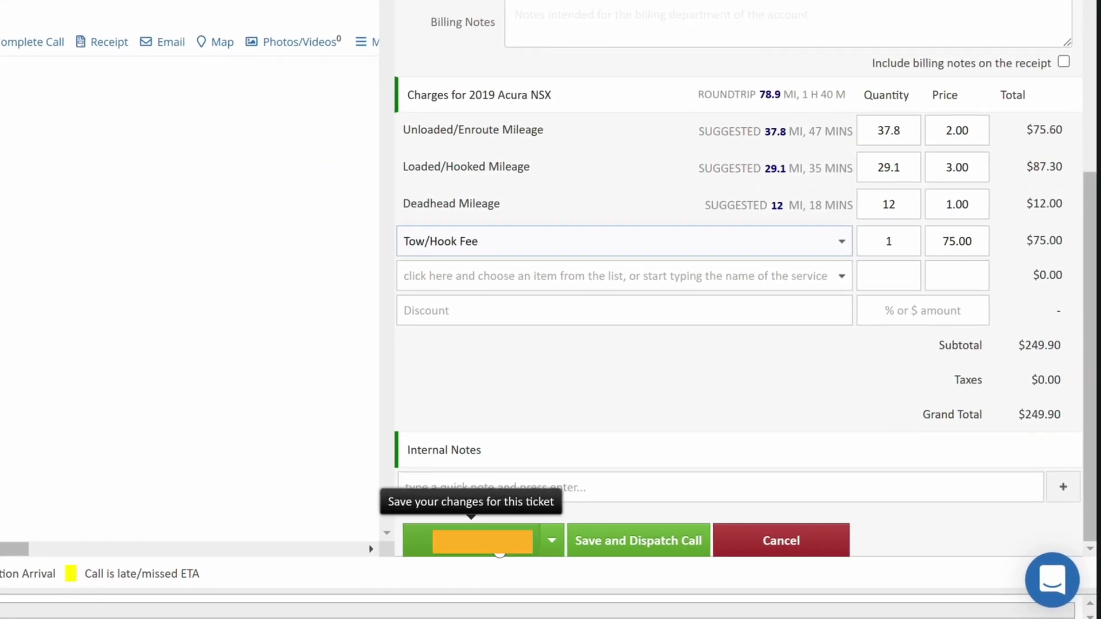
left_click(499, 546)
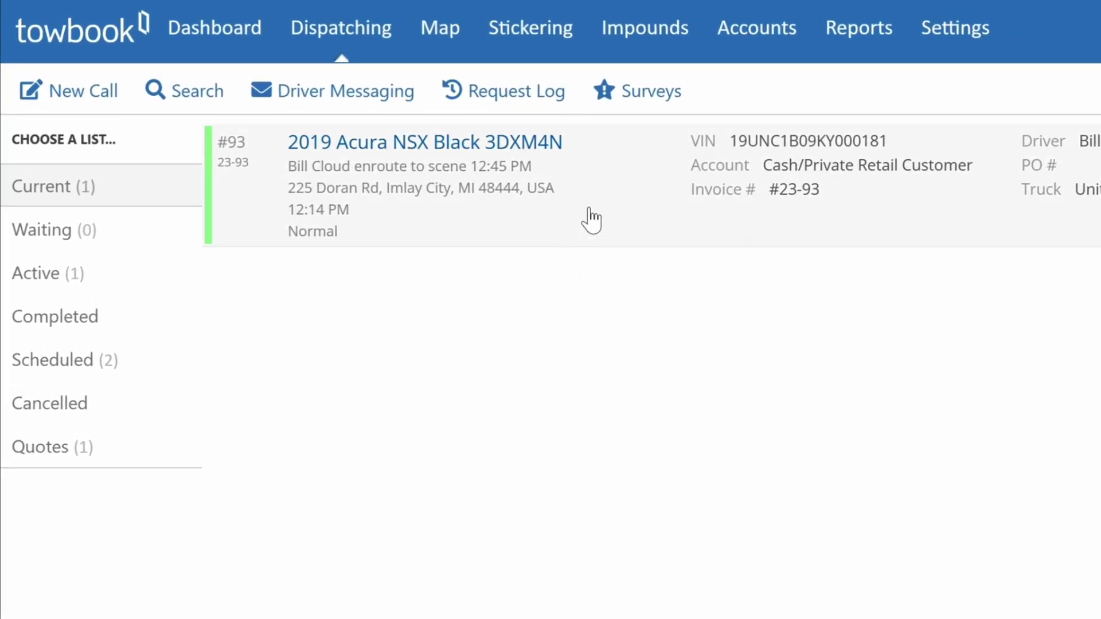
- Change call #93's status to On Scene
left_click(592, 219)
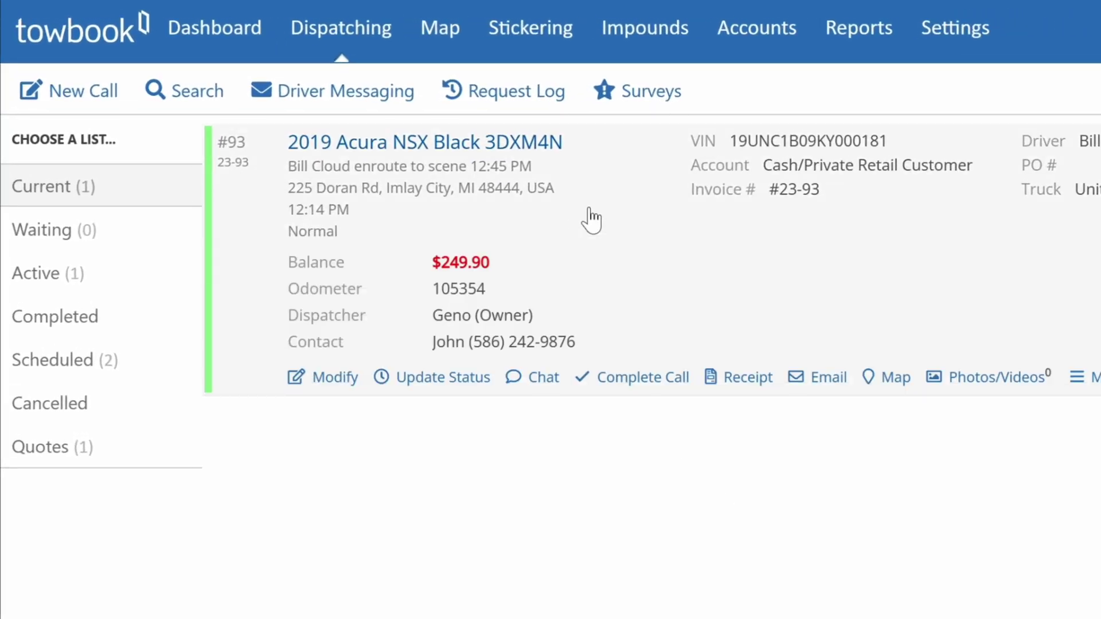
left_click(436, 379)
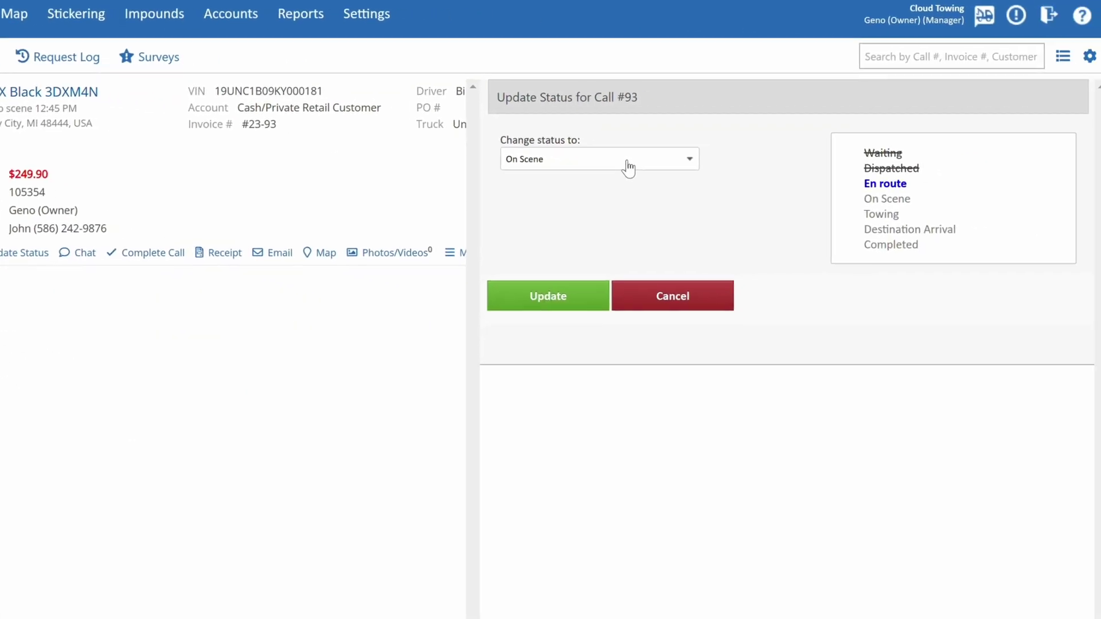
left_click(629, 163)
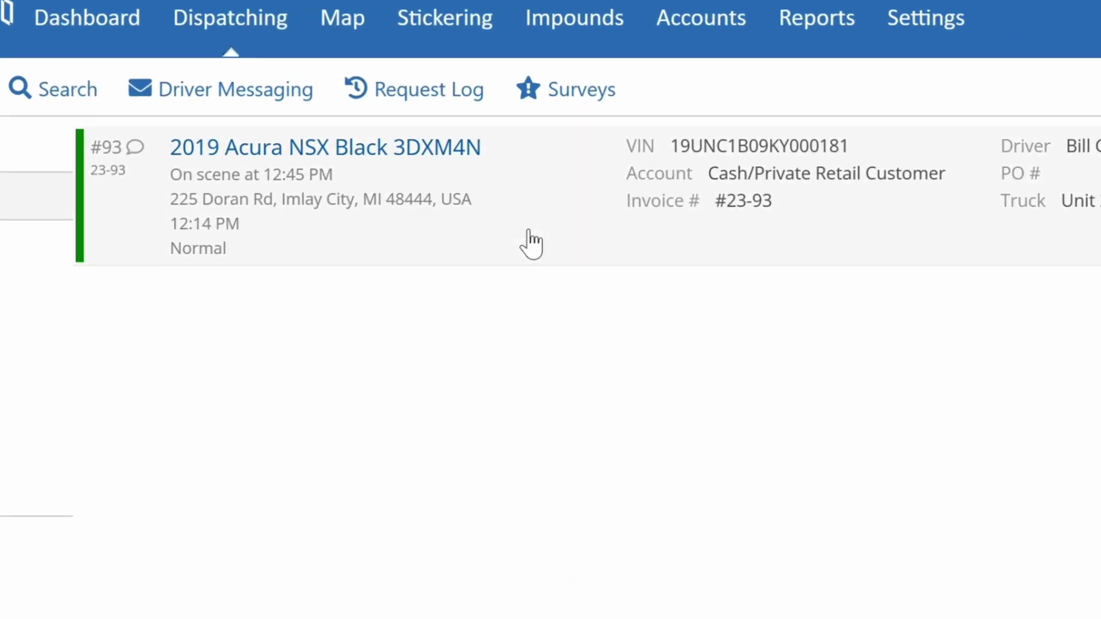
- Open call #93's chat and begin a message saying the customer will be there
left_click(531, 243)
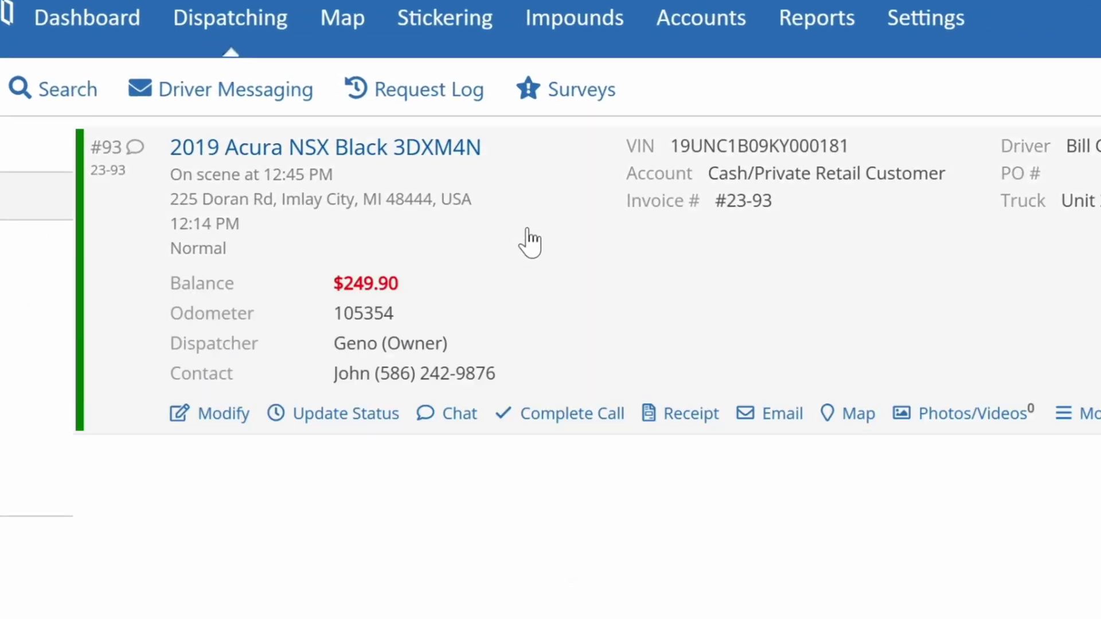
left_click(460, 416)
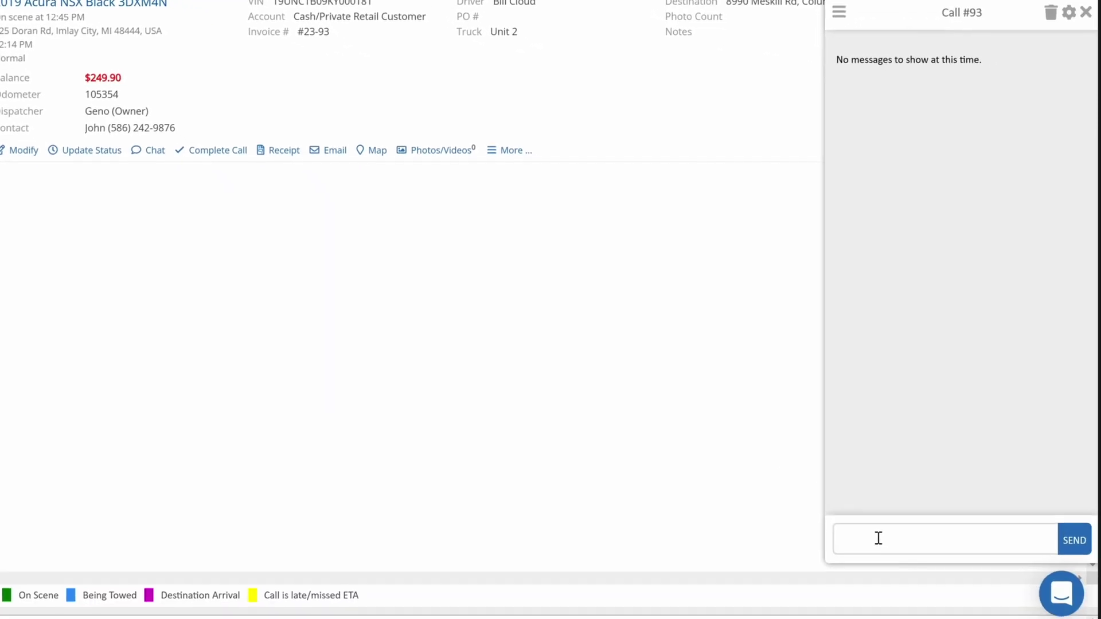
left_click(876, 537)
type("mer w")
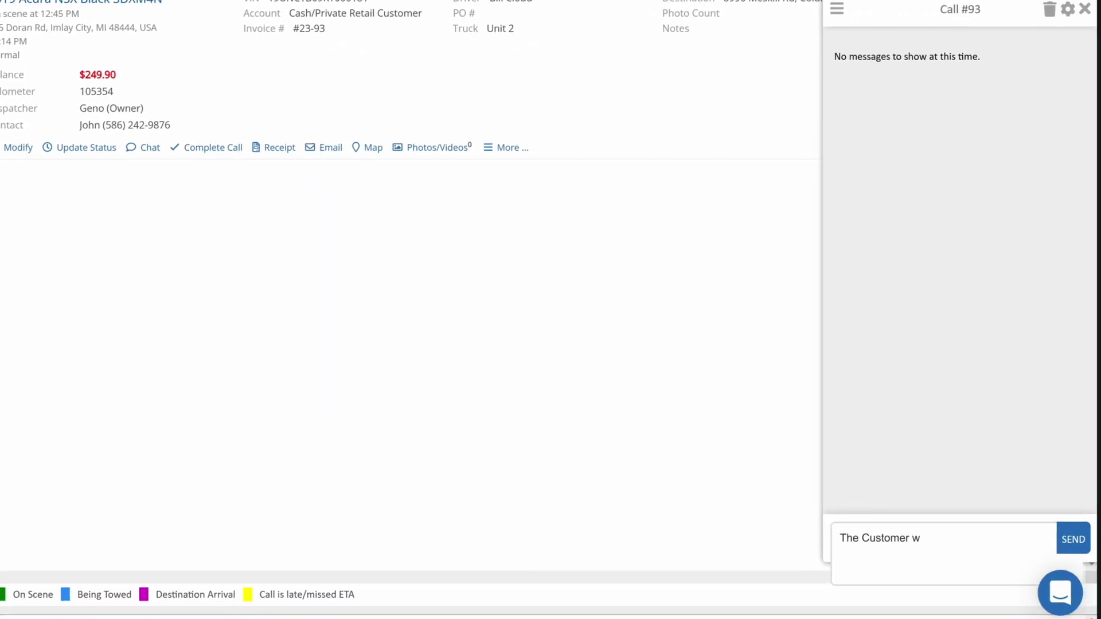
type("ill")
type(" be there")
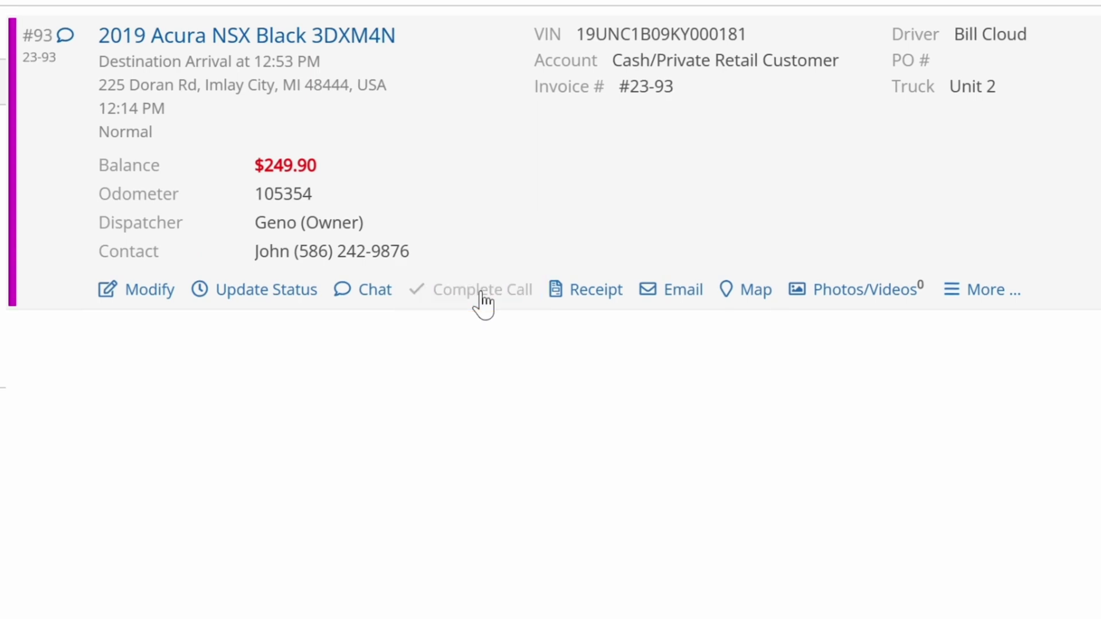
- Complete call #93 at 1:30pm on Unit 2, paid in full by cash ($249.90), with a billing note
left_click(481, 292)
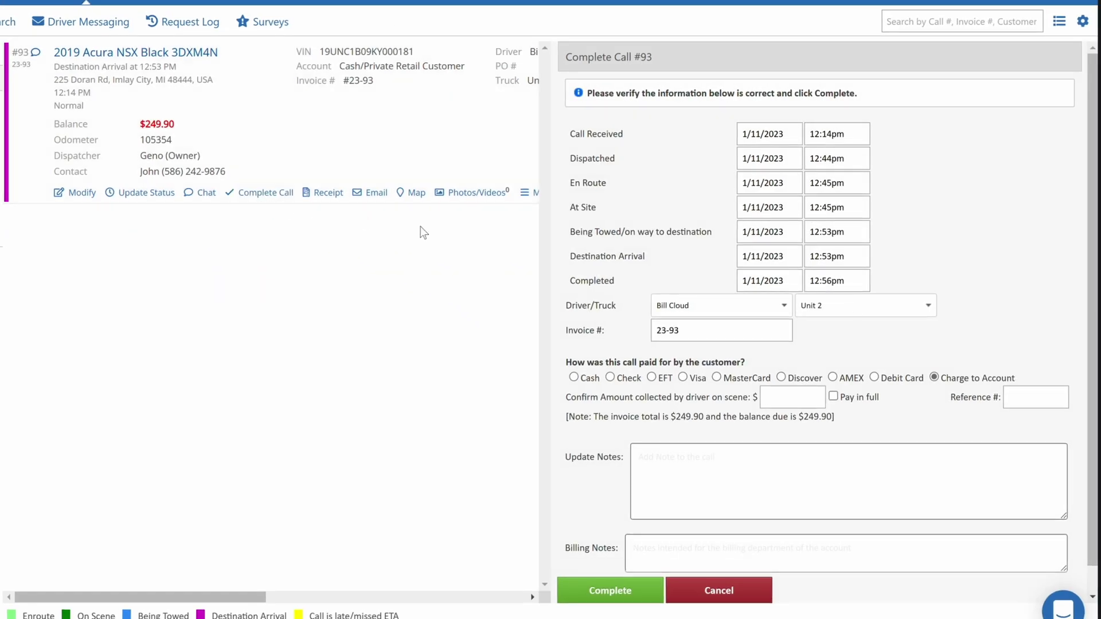
left_click(861, 283)
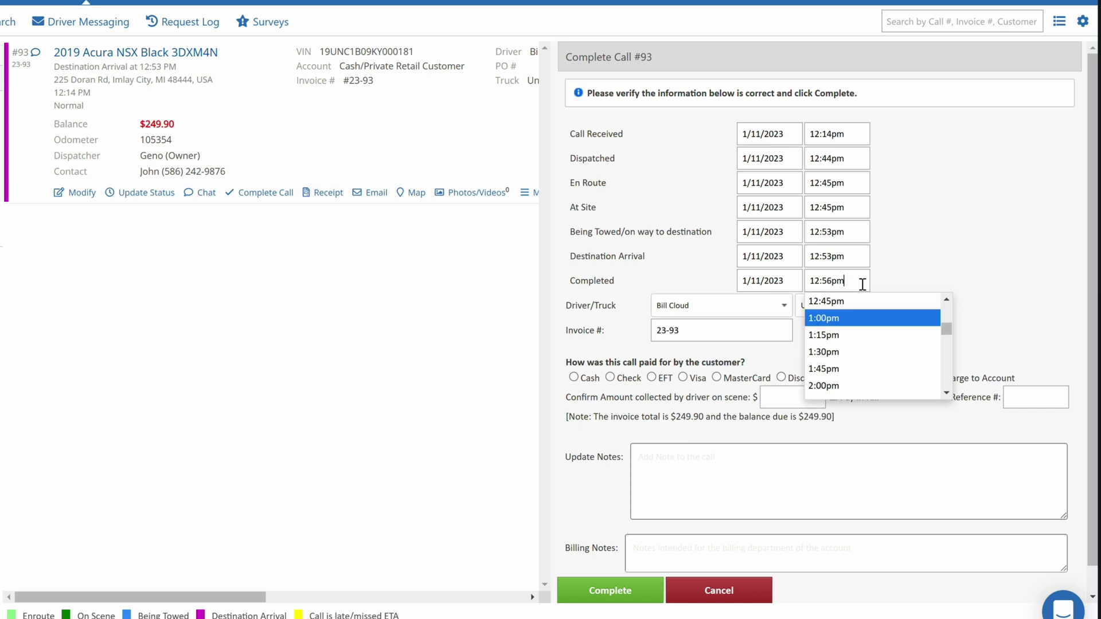
left_click(836, 353)
left_click(783, 305)
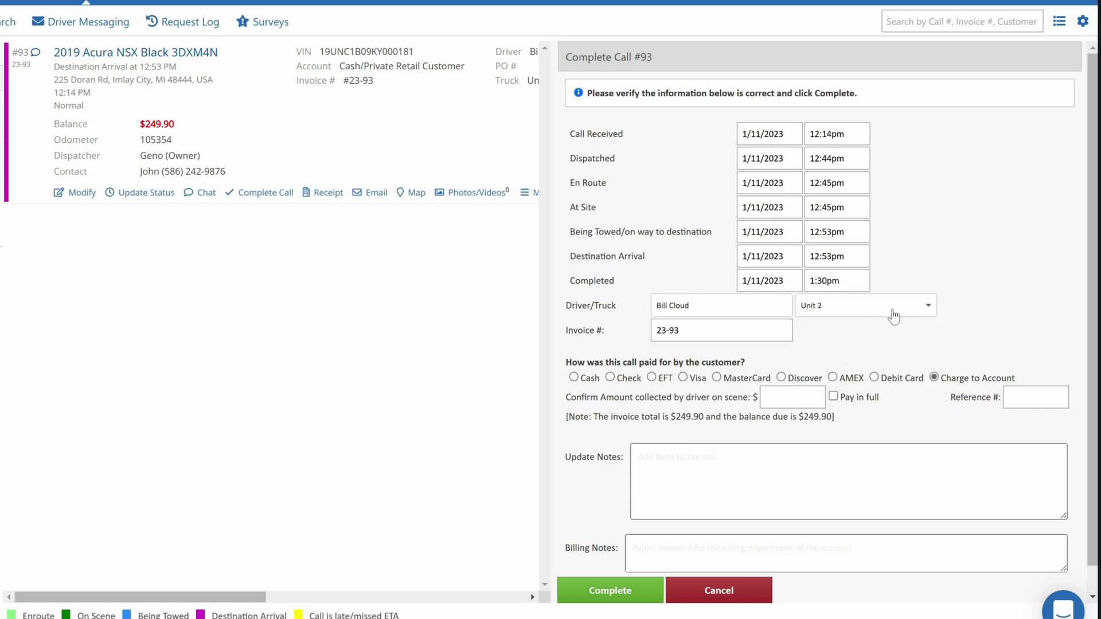
left_click(809, 345)
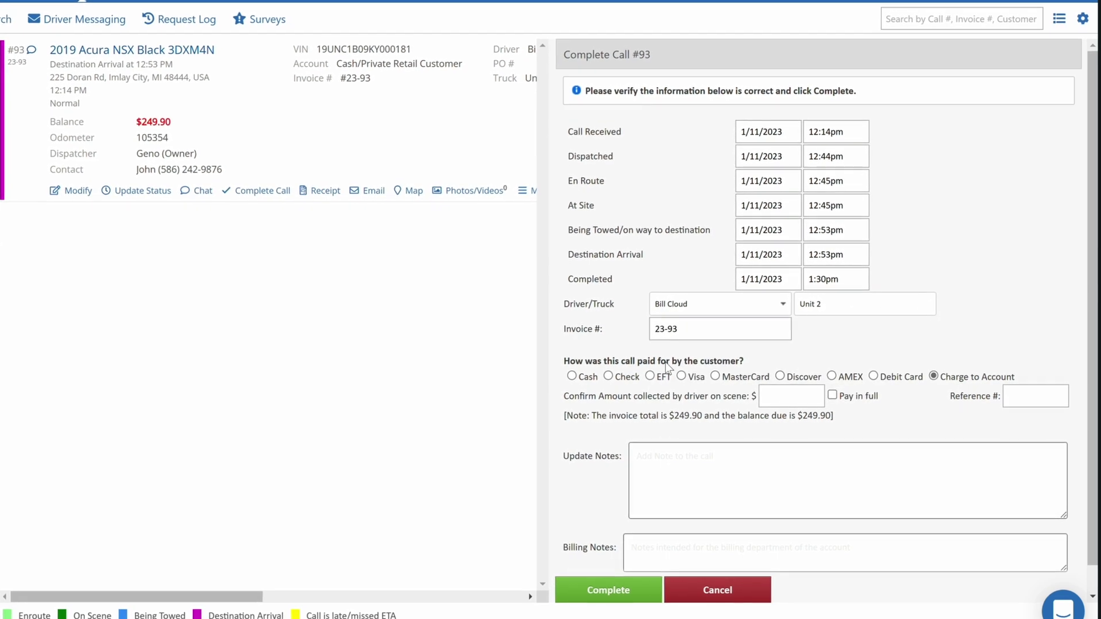
left_click(573, 378)
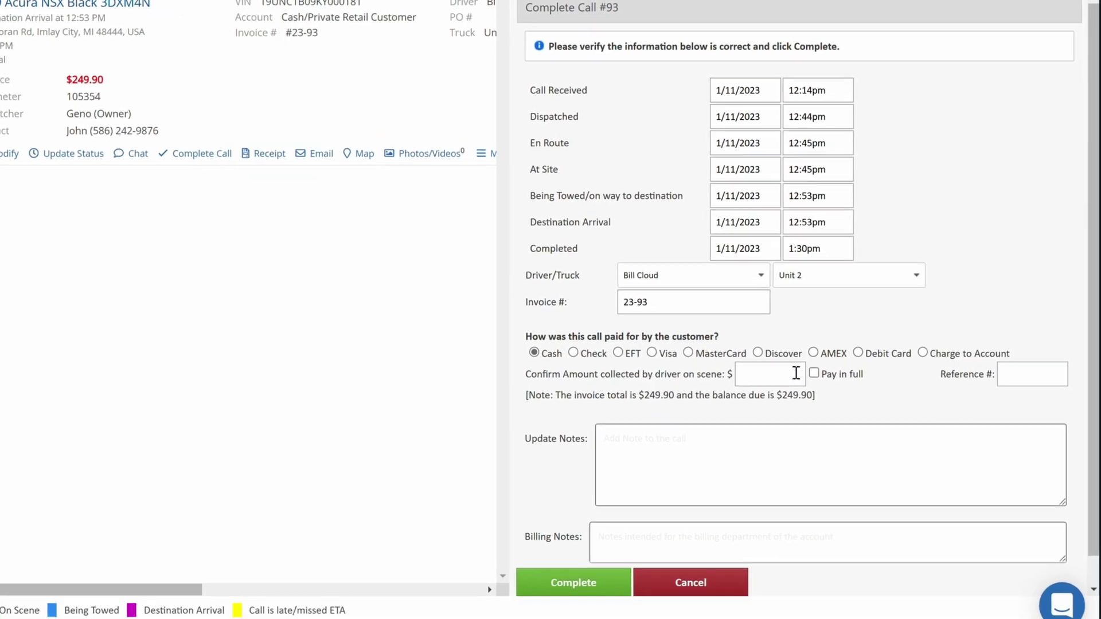
left_click(813, 374)
left_click(758, 542)
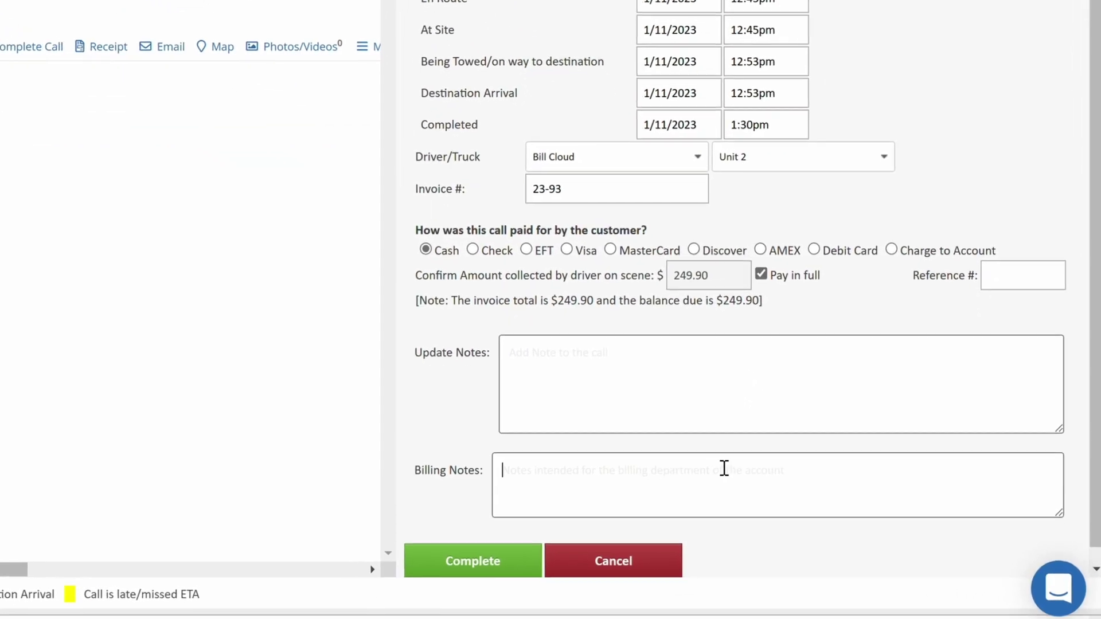
type("The customer paid in full using cash")
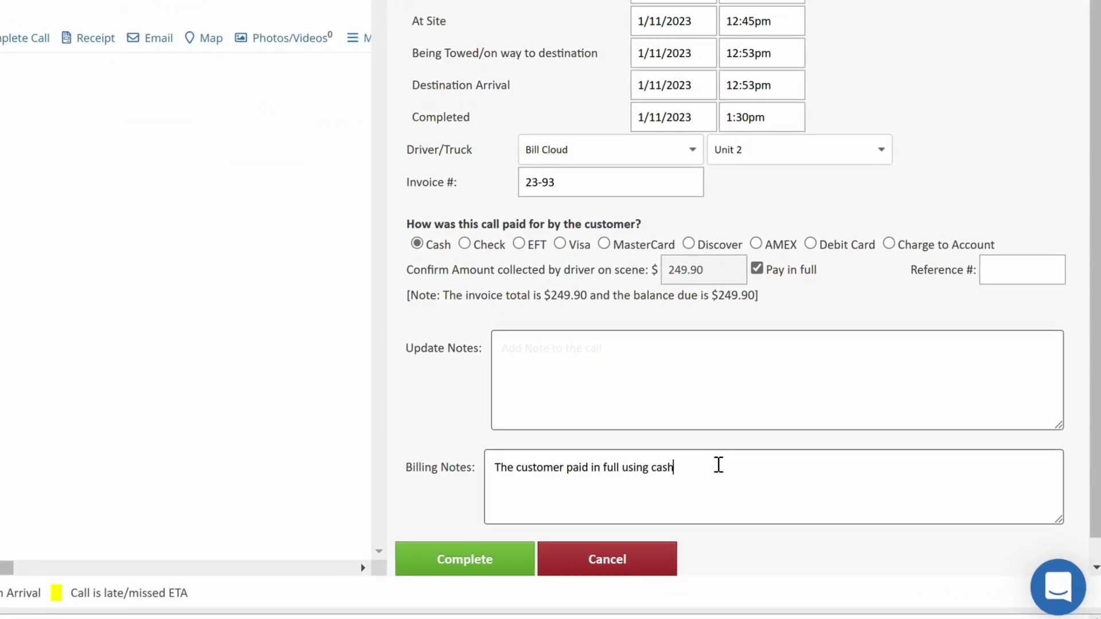
left_click(465, 559)
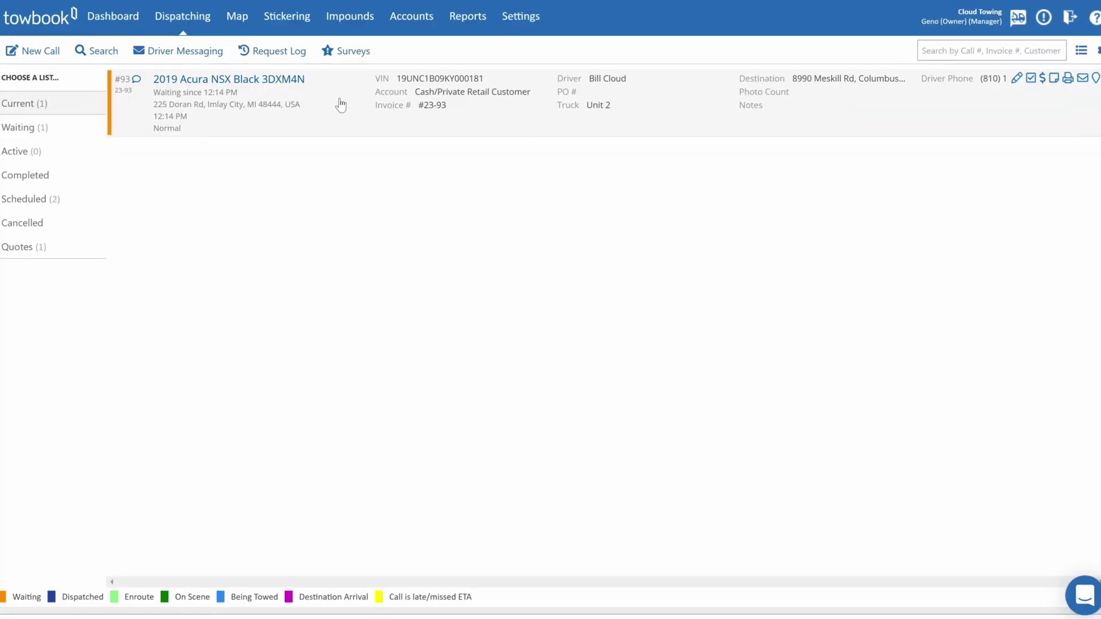
left_click(339, 109)
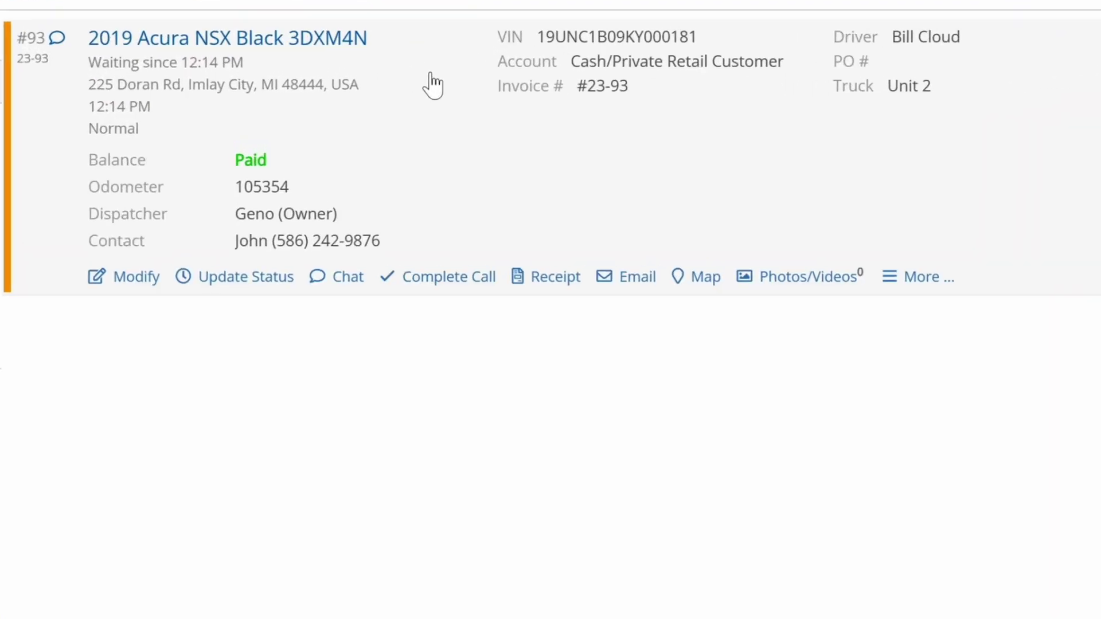
left_click(566, 291)
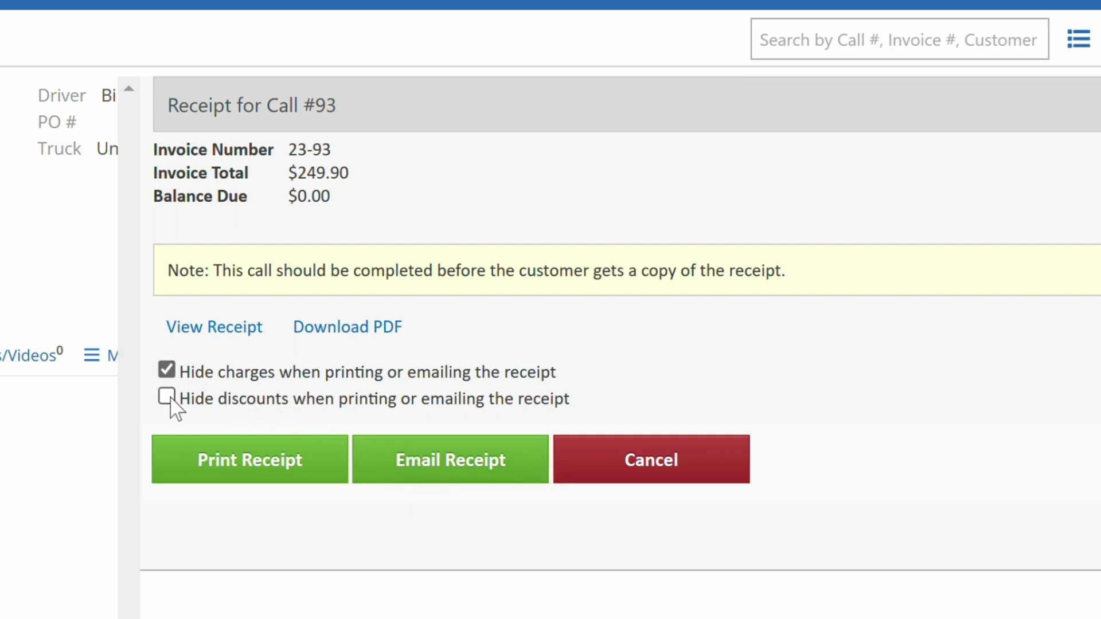
left_click(220, 331)
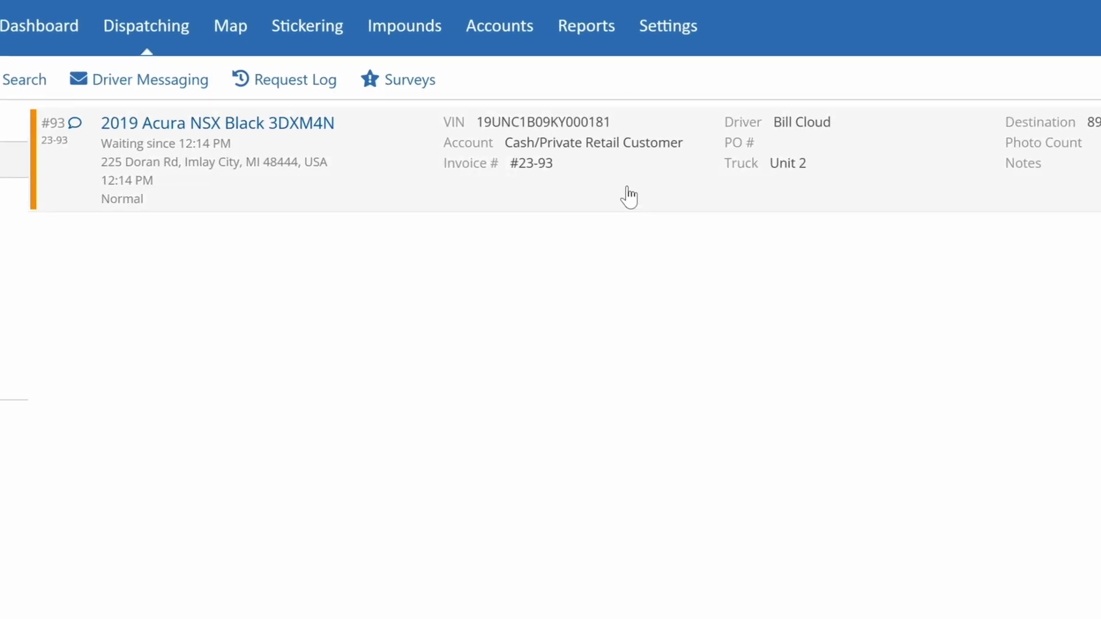
- Address call #93's receipt to the contact's phone and an e-mail address, with a short message
left_click(629, 195)
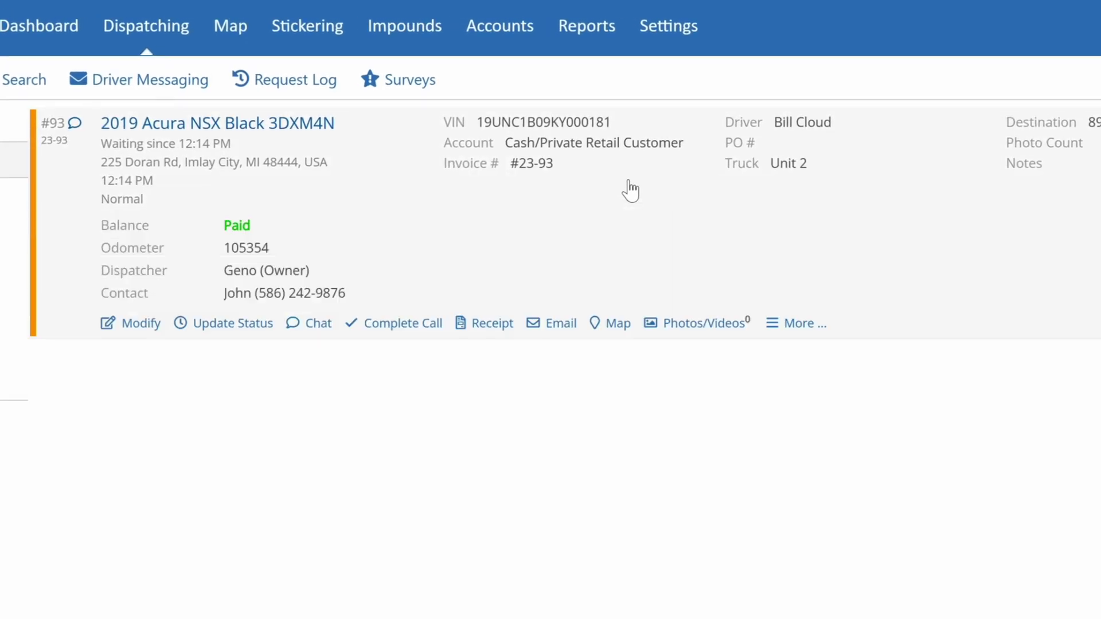
left_click(558, 325)
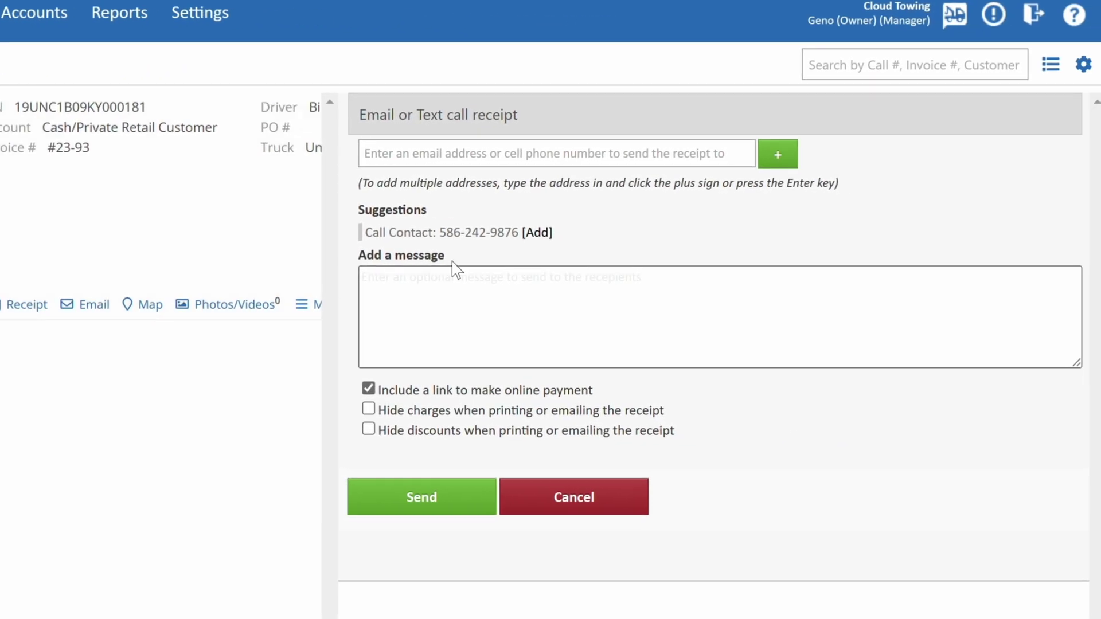
left_click(538, 234)
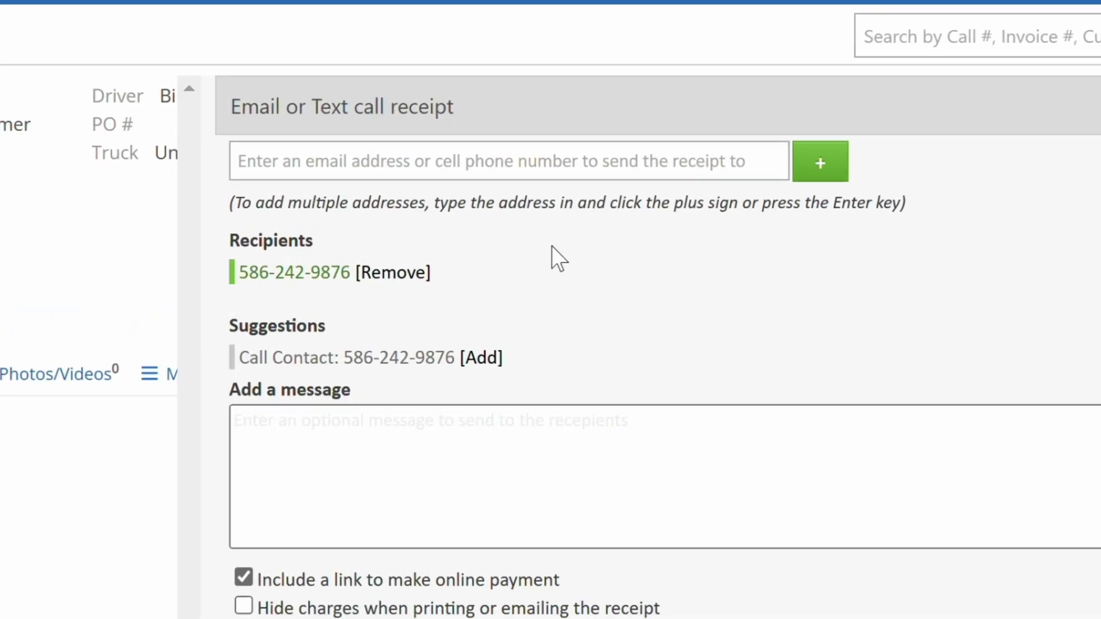
left_click(766, 161)
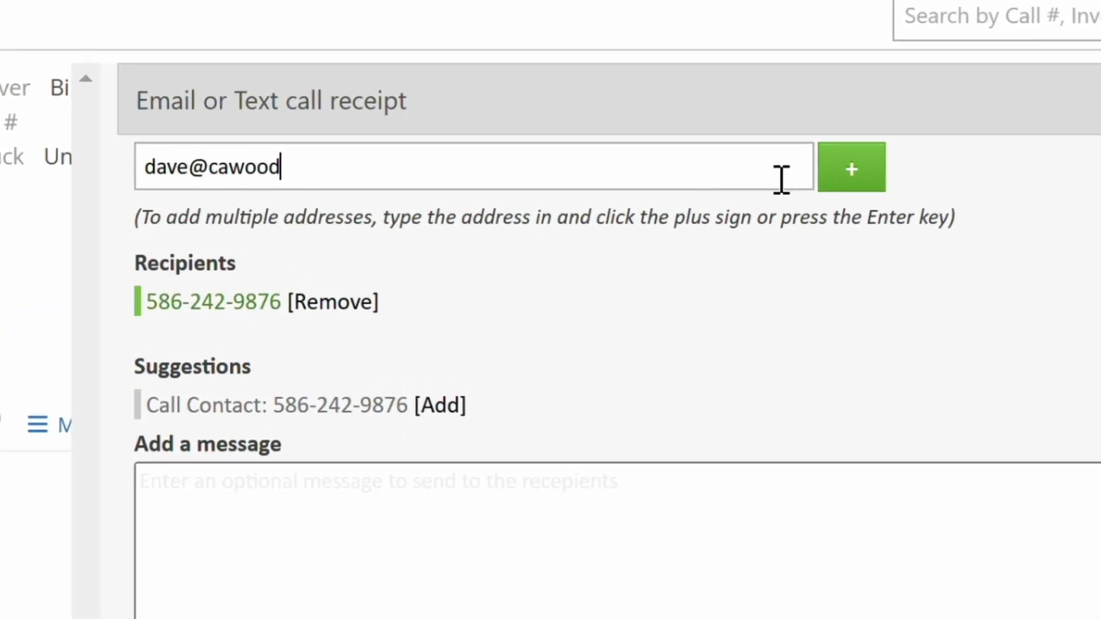
left_click(659, 299)
type("This is the receipt for the 20")
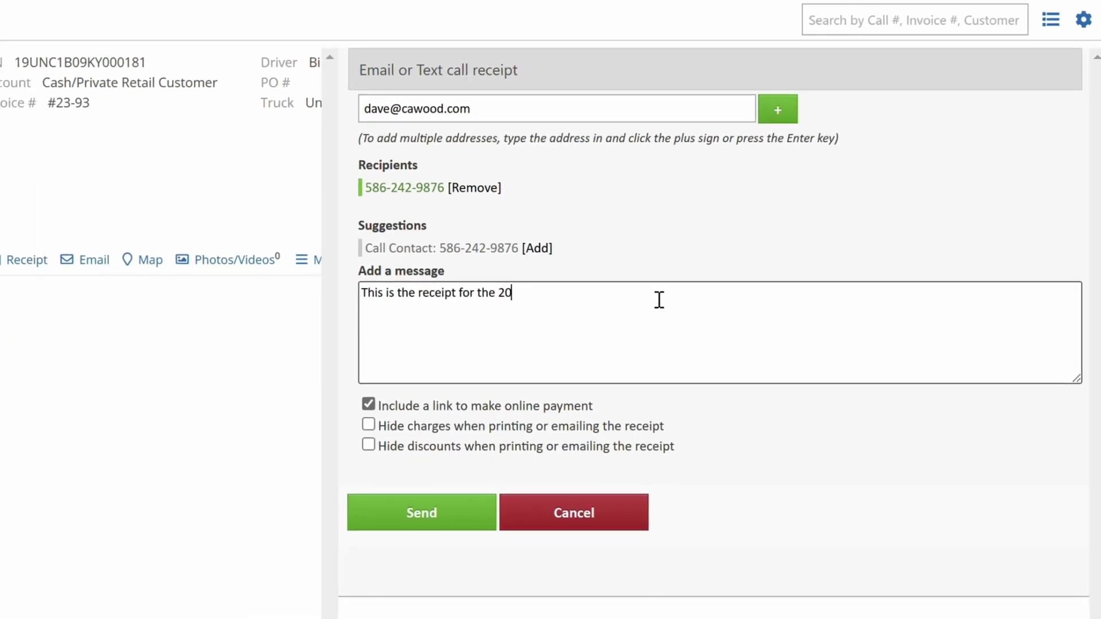
type("a")
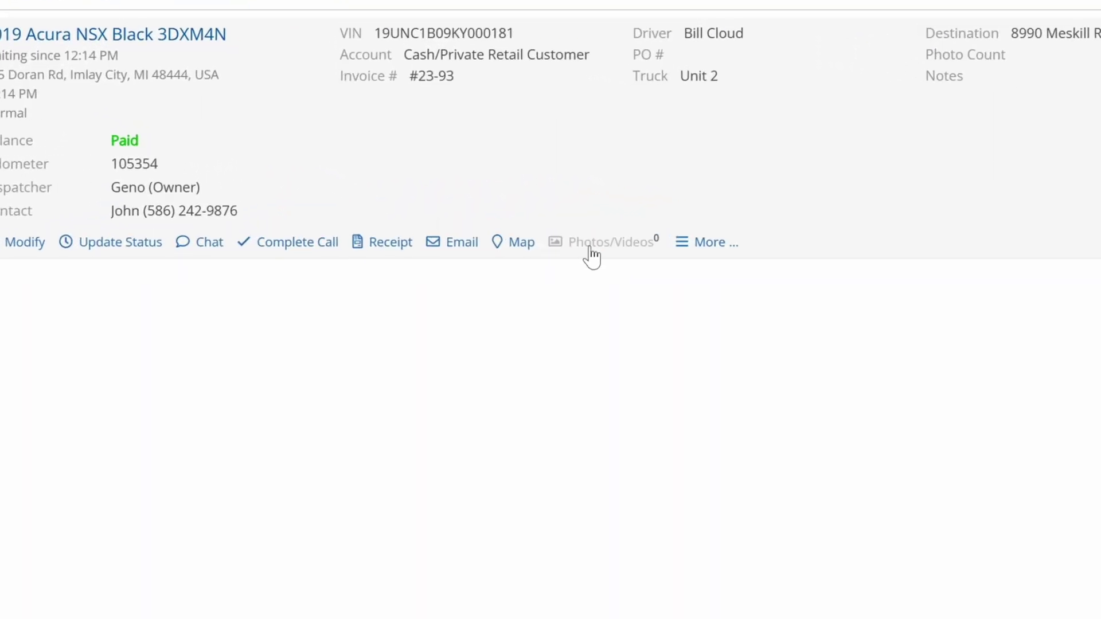
- Review call #93's change history through its latest entry and reopen the More options
left_click(718, 242)
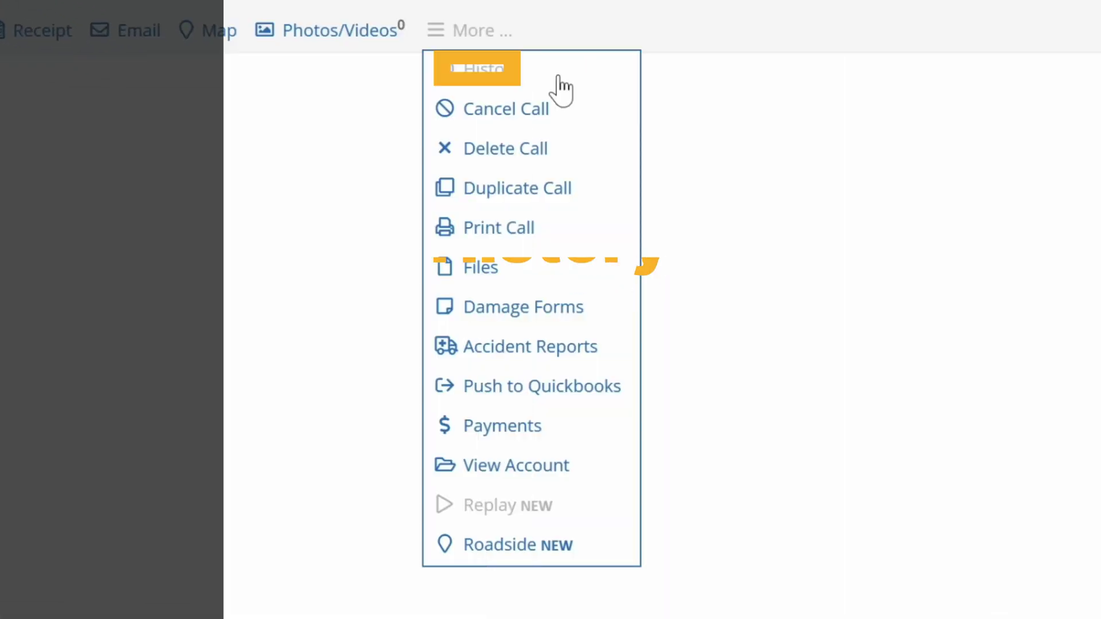
left_click(482, 69)
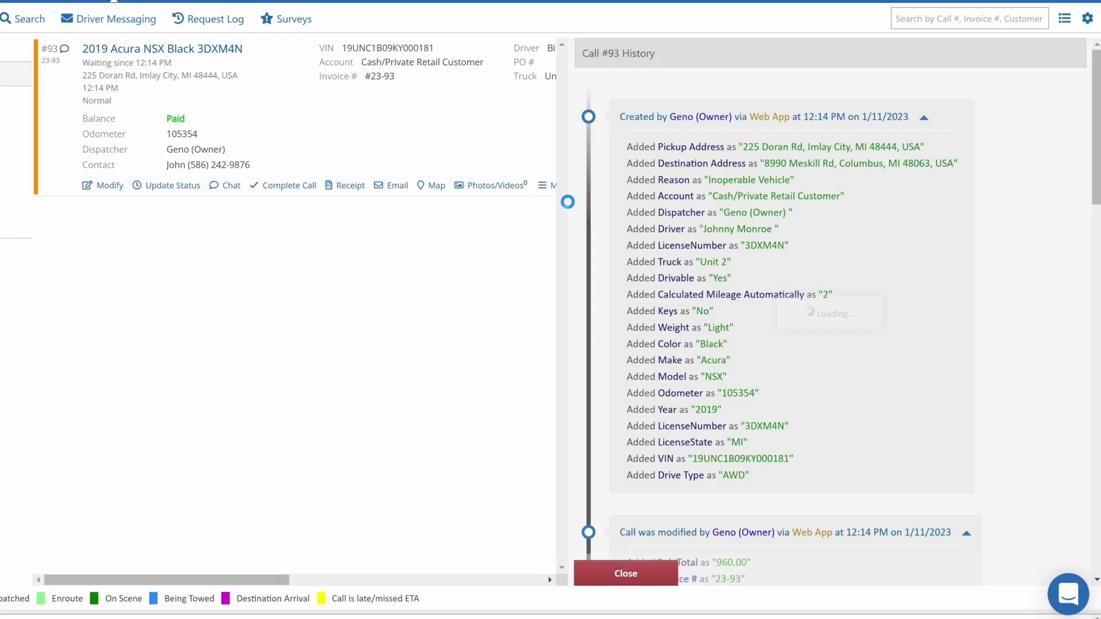
scroll(772, 252, "down", 5)
scroll(772, 252, "down", 5)
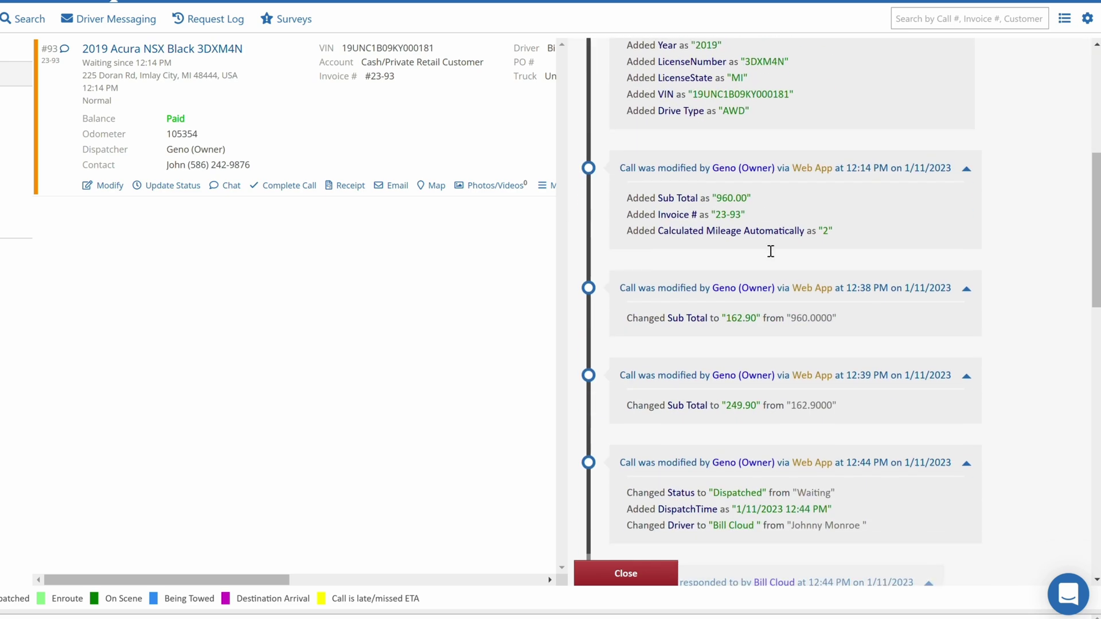
scroll(772, 251, "down", 5)
scroll(771, 251, "down", 5)
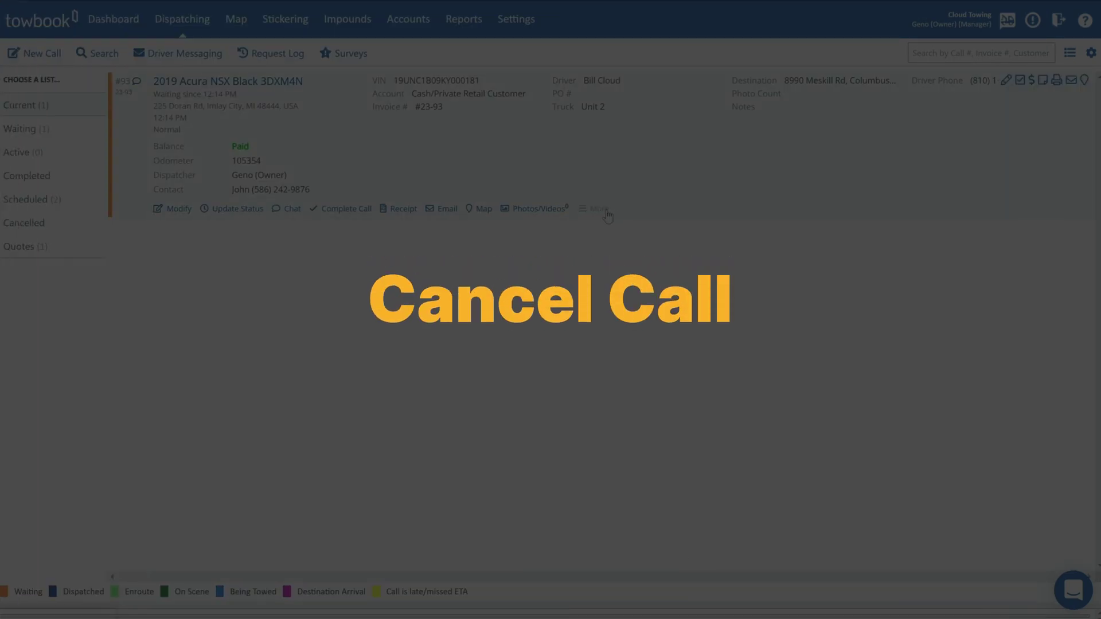
left_click(600, 210)
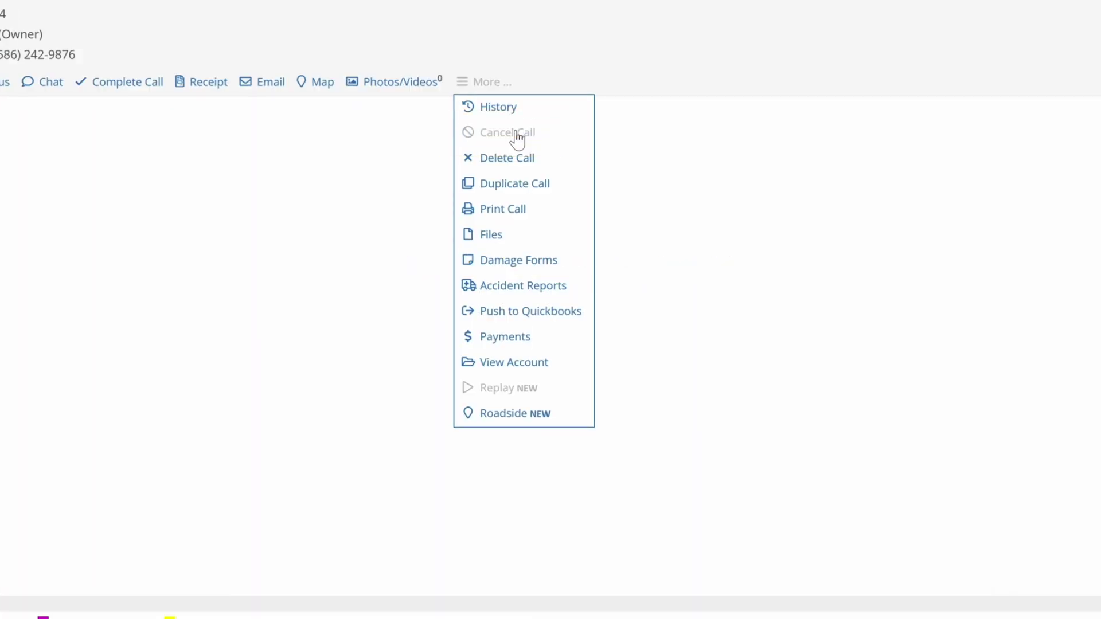
- Cancel call #93 with the reason 'Customer called back to cancel'
left_click(507, 132)
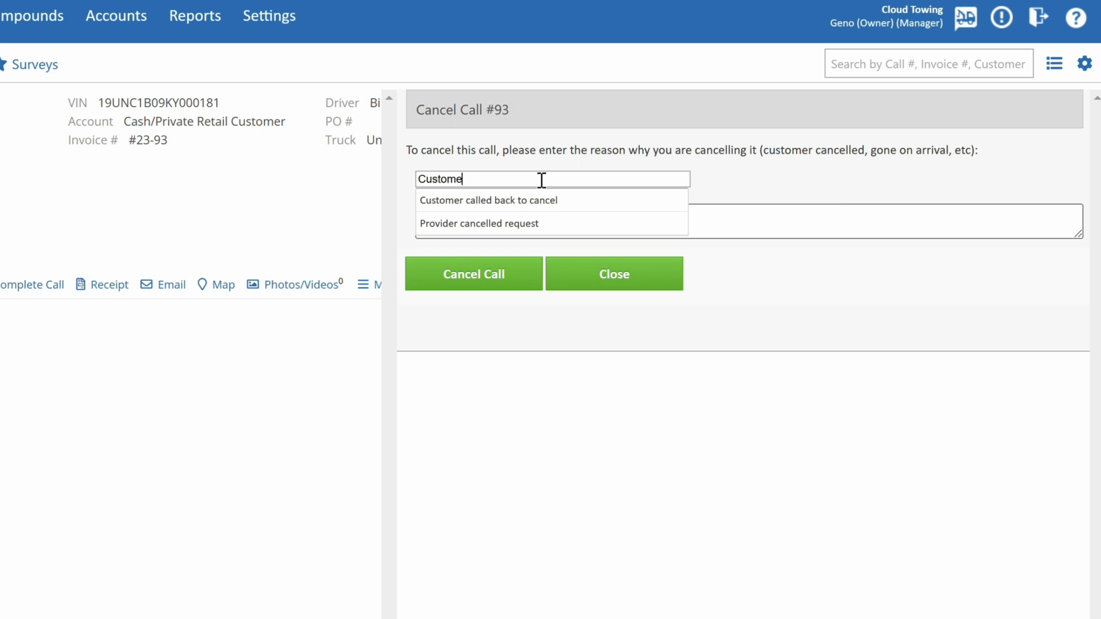
key("Down")
key("Return")
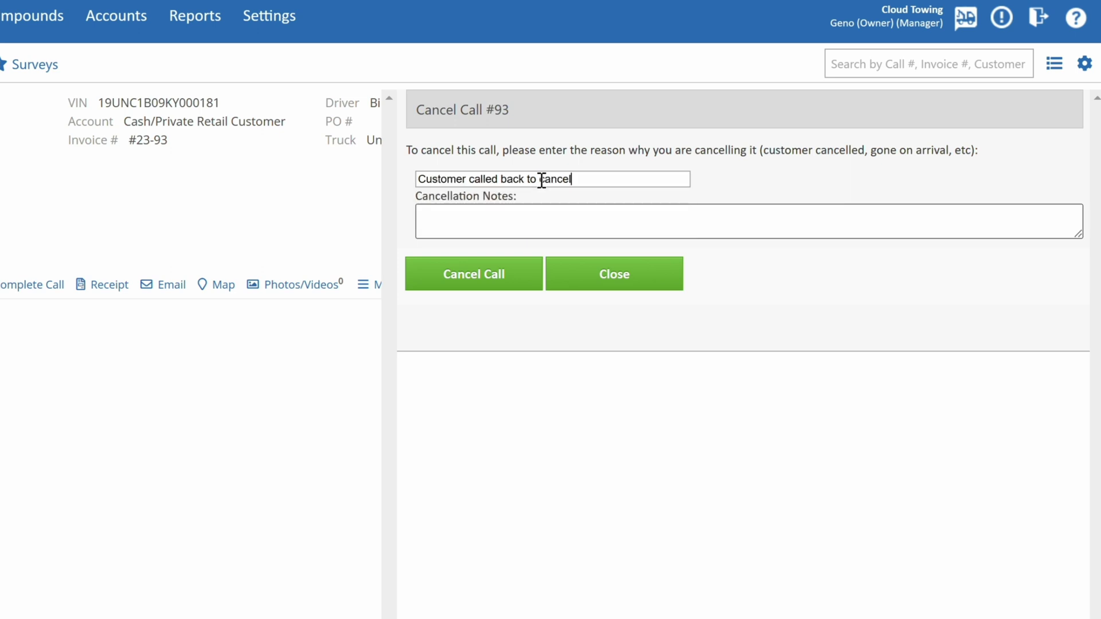
left_click(495, 280)
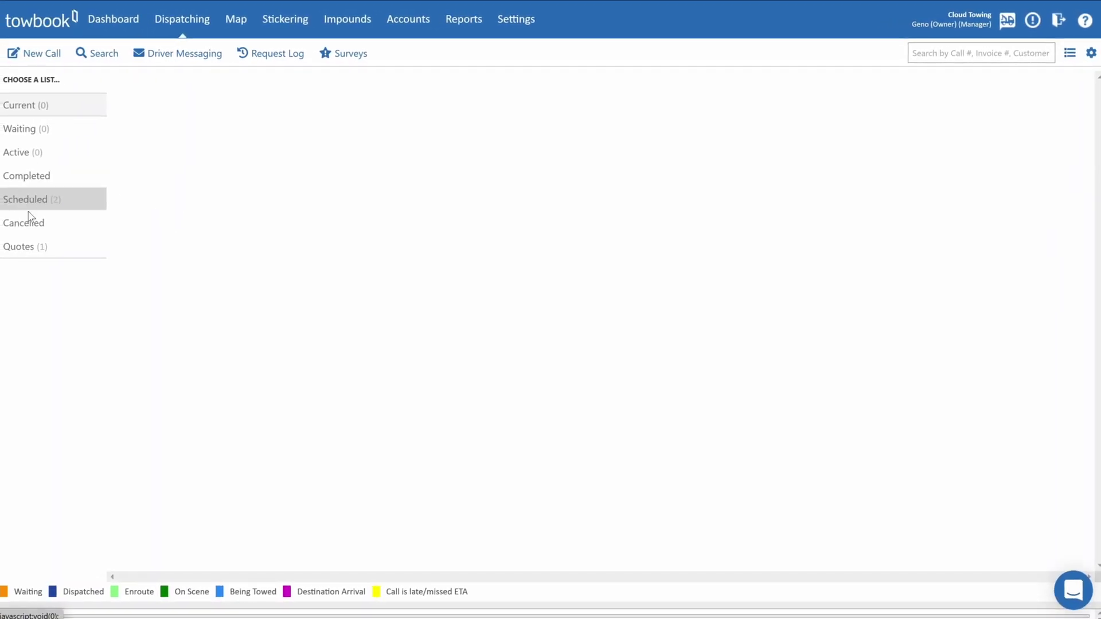
- Restore call #93 from the Cancelled list back to Waiting
left_click(18, 224)
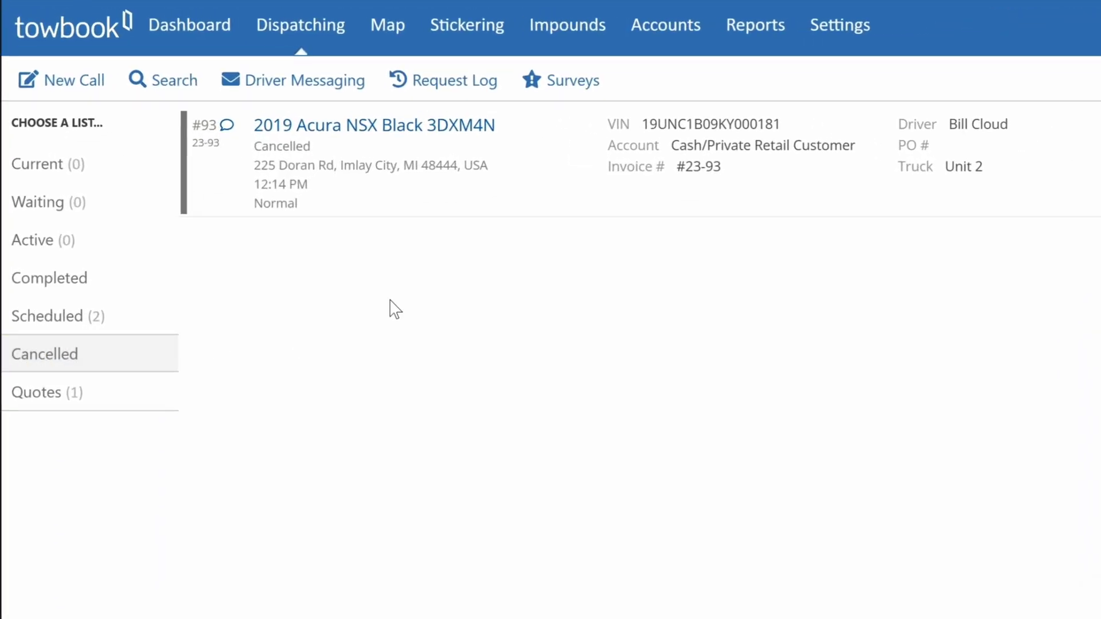
left_click(532, 181)
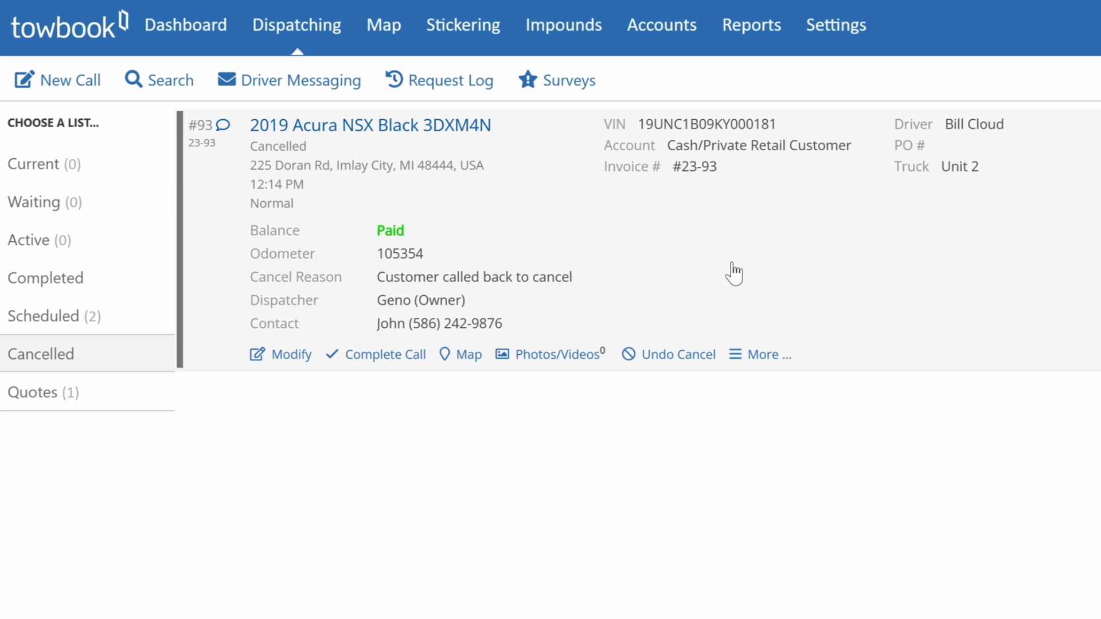
left_click(685, 356)
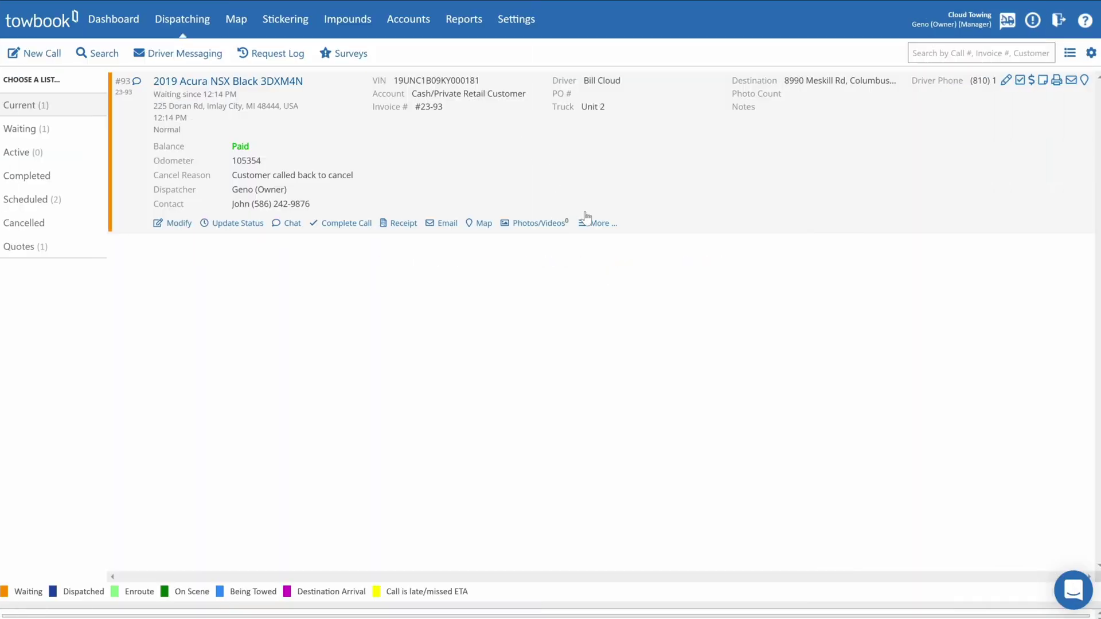
- Permanently delete call #93 after confirming the deletion warning
left_click(598, 223)
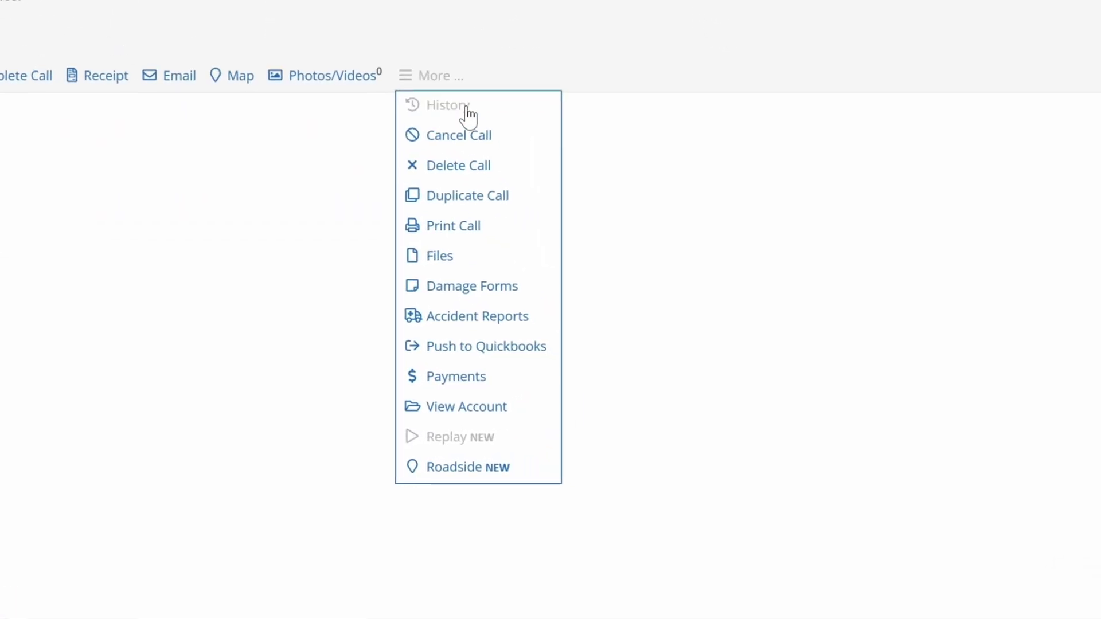
left_click(467, 168)
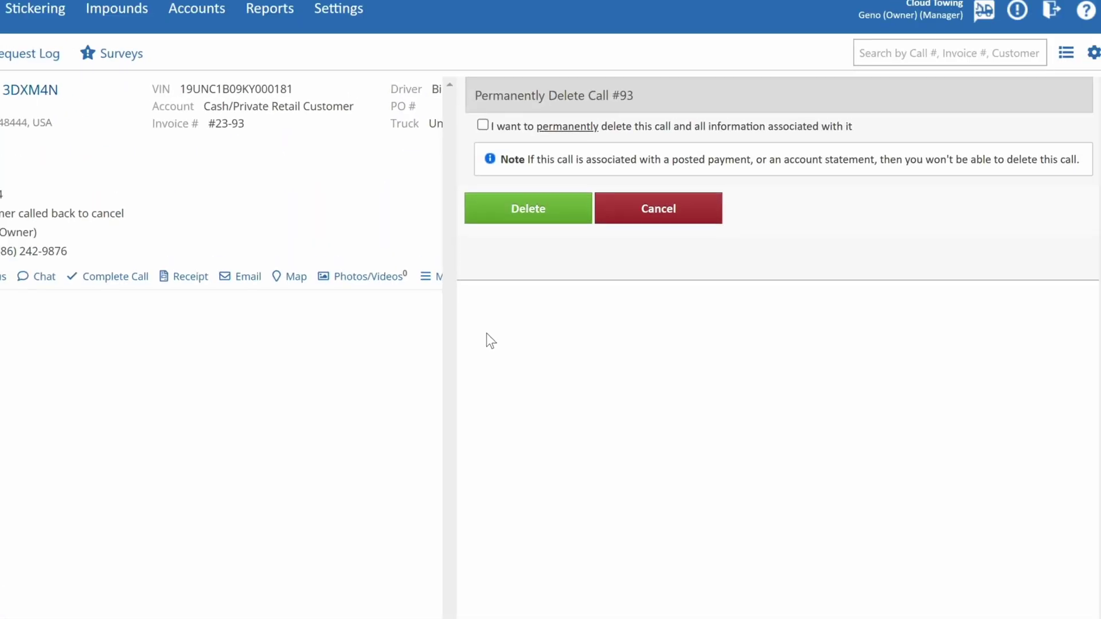
left_click(508, 222)
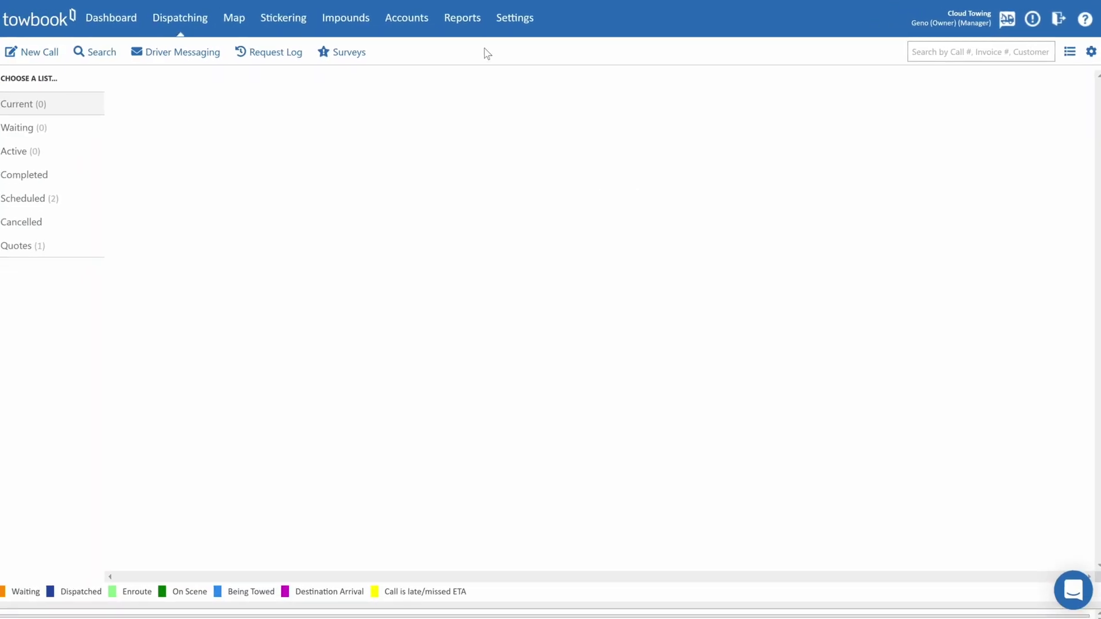
left_click(464, 17)
- Load the Deleted Calls dispatching report showing call #93
left_click(166, 128)
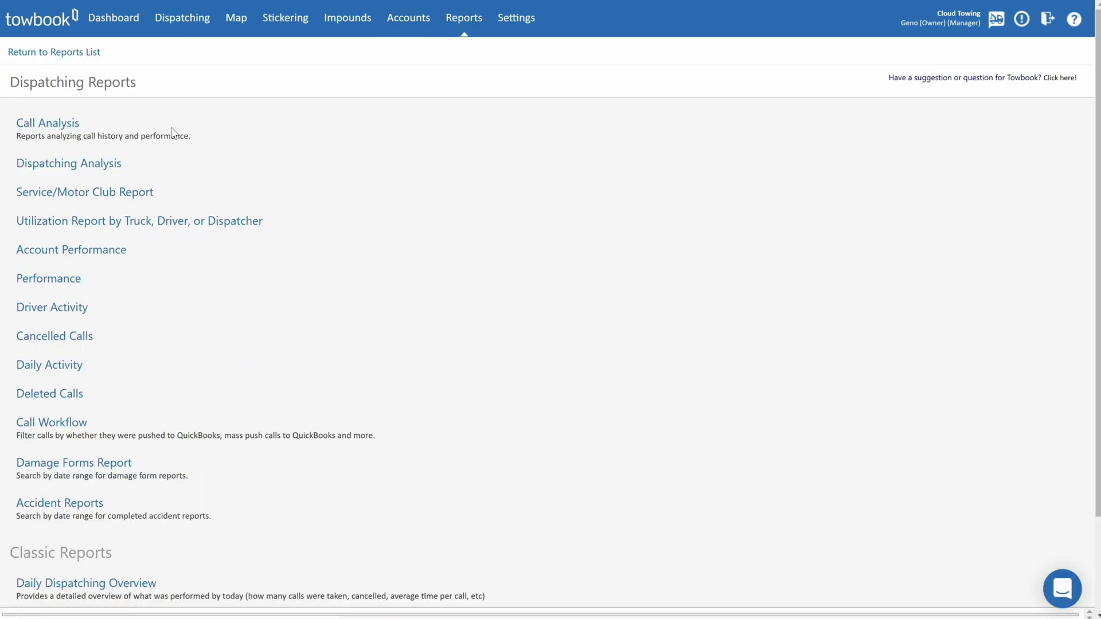
left_click(51, 393)
left_click(36, 124)
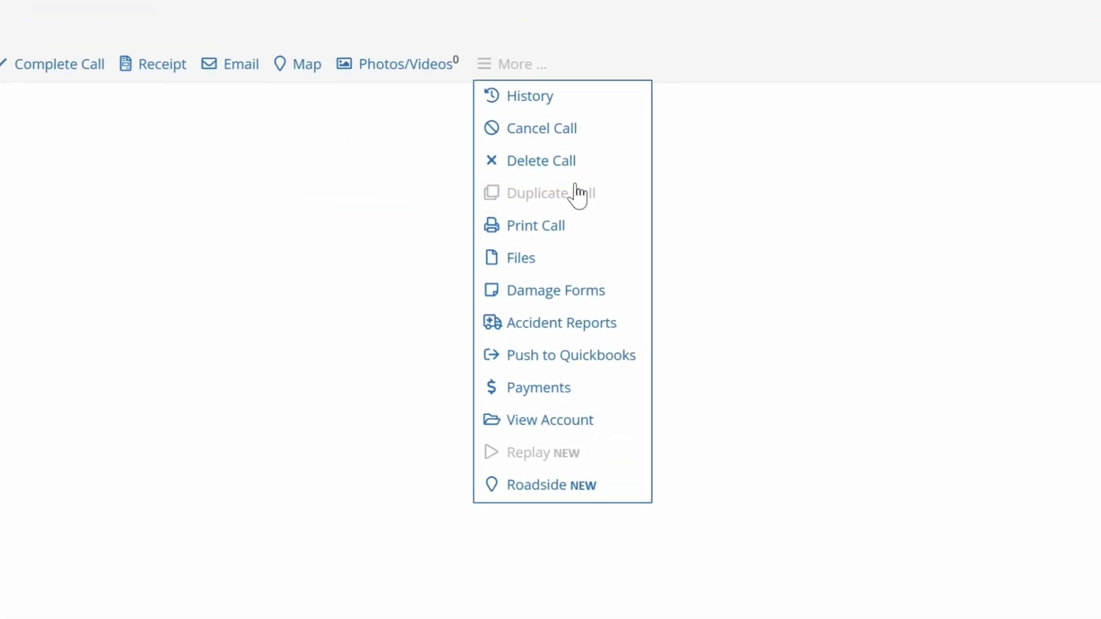
- Duplicate call #93 as call #94 and dispatch it to Bobby Bugger on Unit 1
left_click(578, 194)
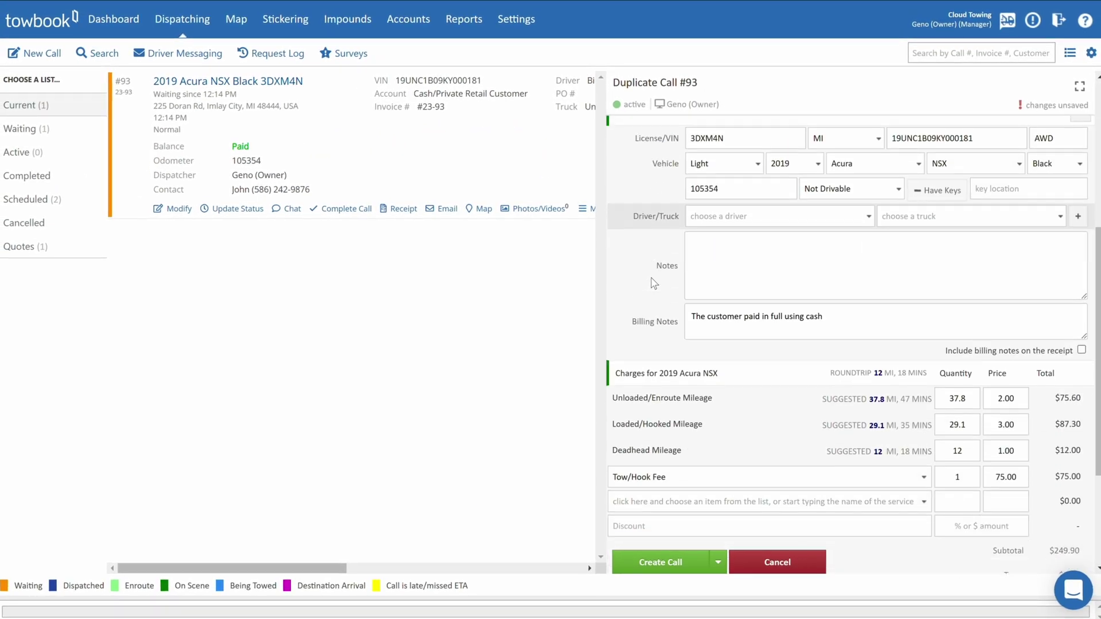
scroll(653, 282, "down", 1)
left_click(778, 206)
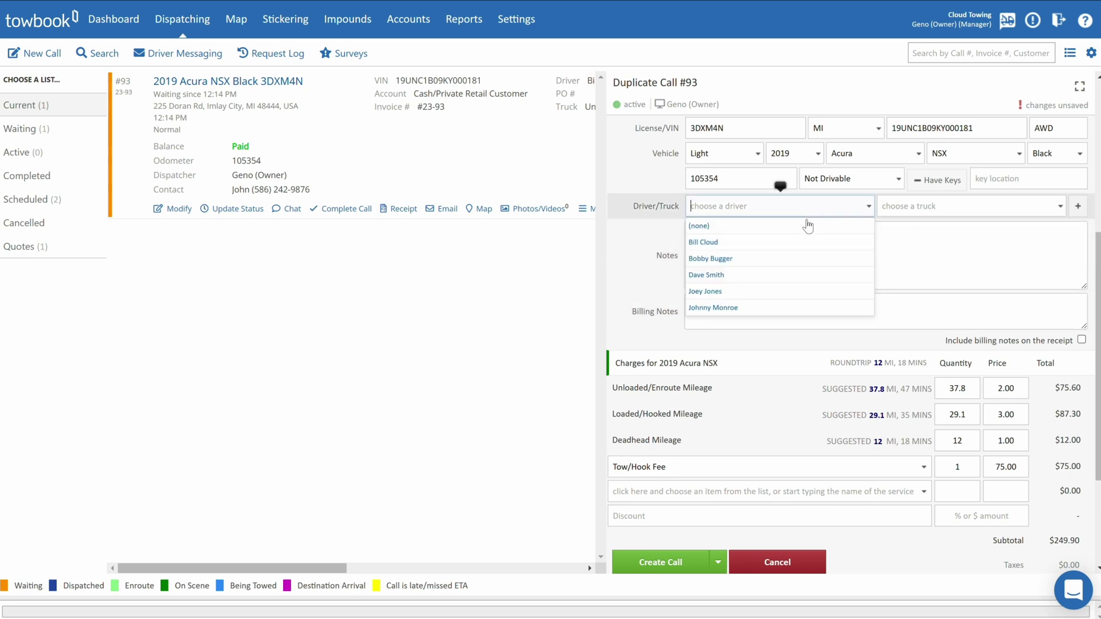
left_click(785, 260)
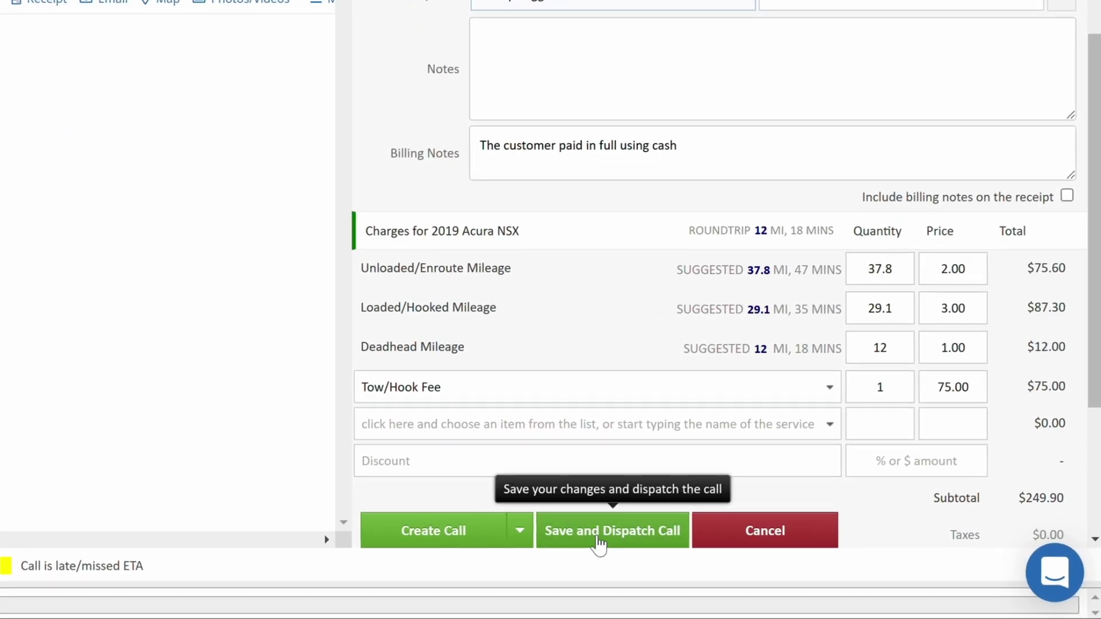
left_click(633, 534)
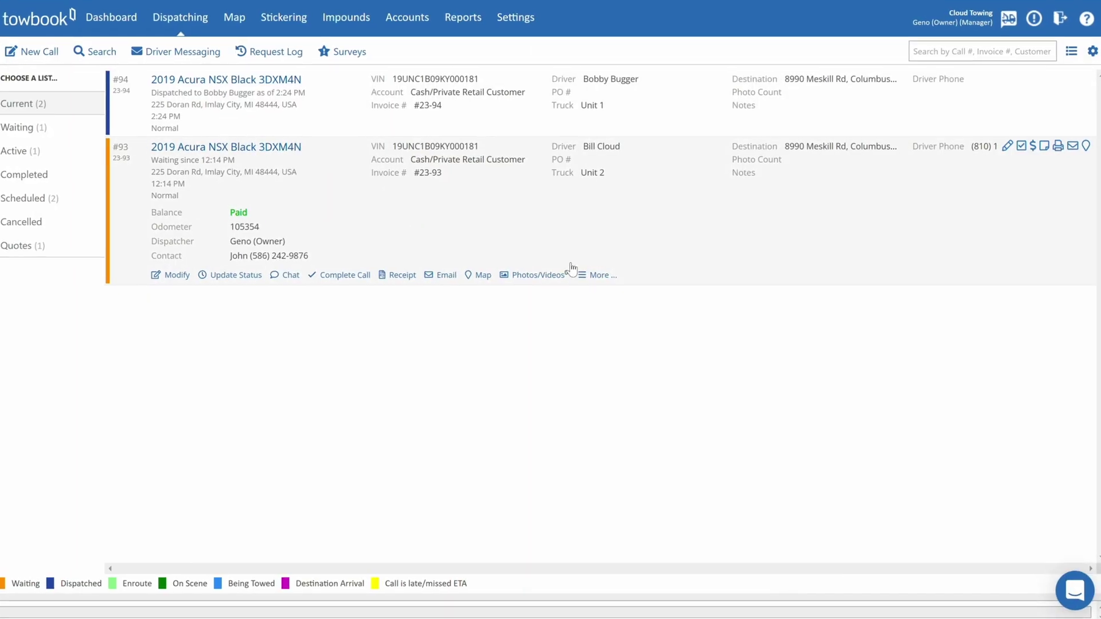
- Preview call #93's one-page print sheet, then cancel printing
left_click(597, 276)
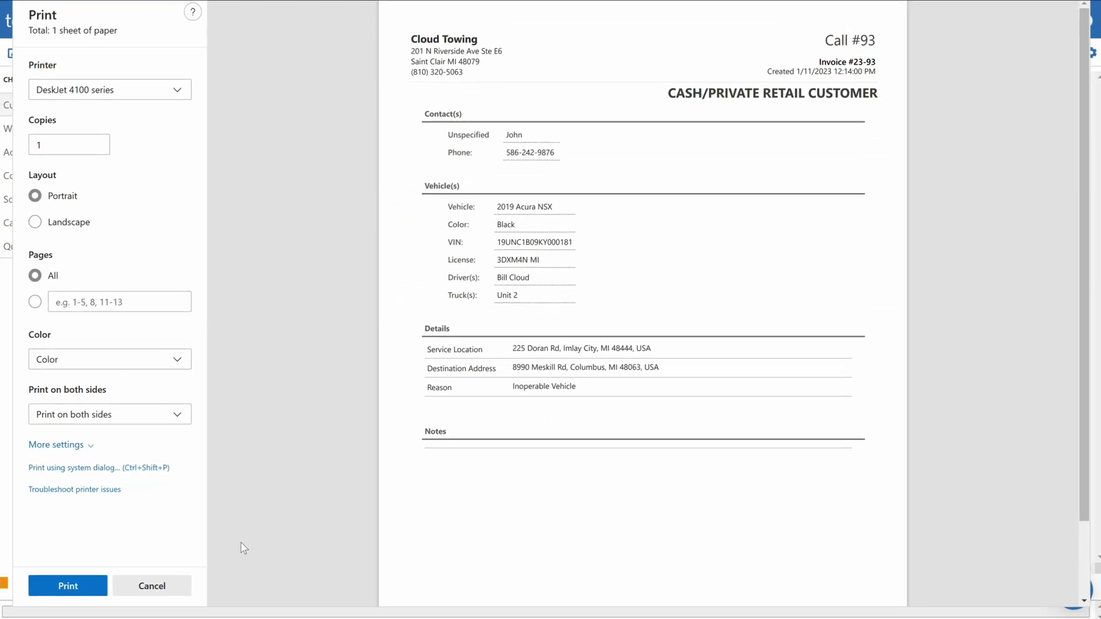
left_click(126, 591)
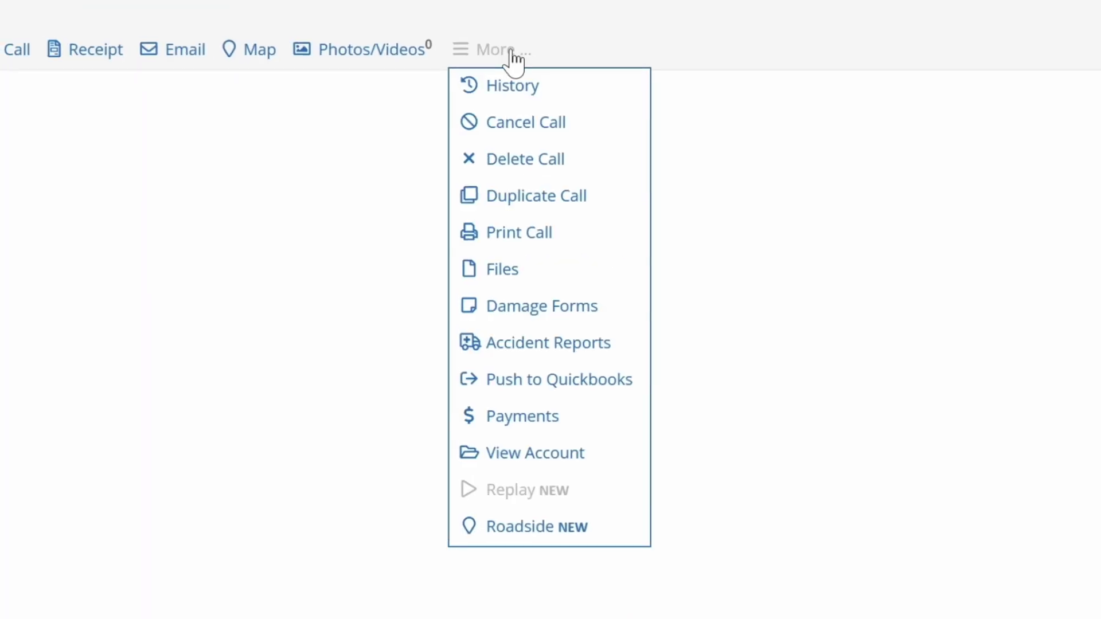
- Upload Report.pdf to call #93's files, then close the files panel
left_click(503, 270)
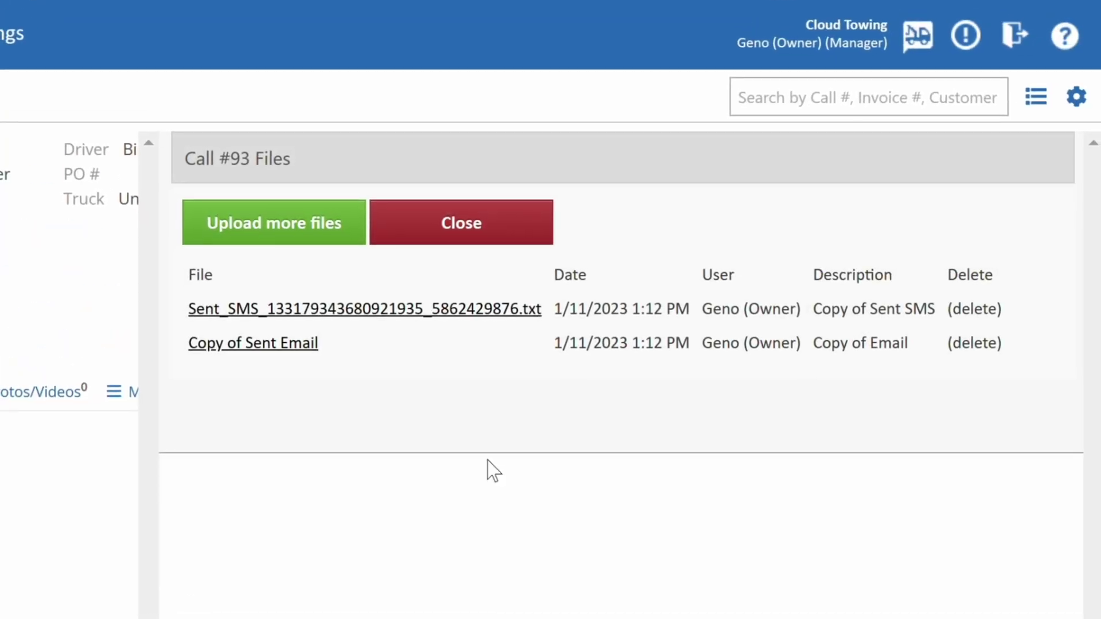
left_click(274, 223)
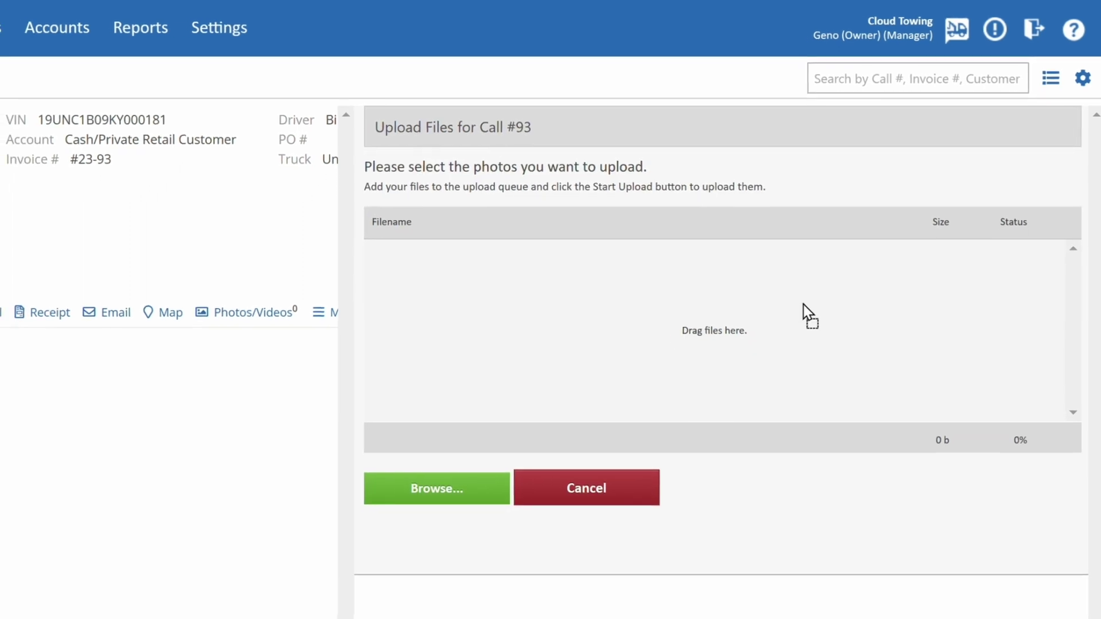
left_click_drag(804, 305, 804, 306)
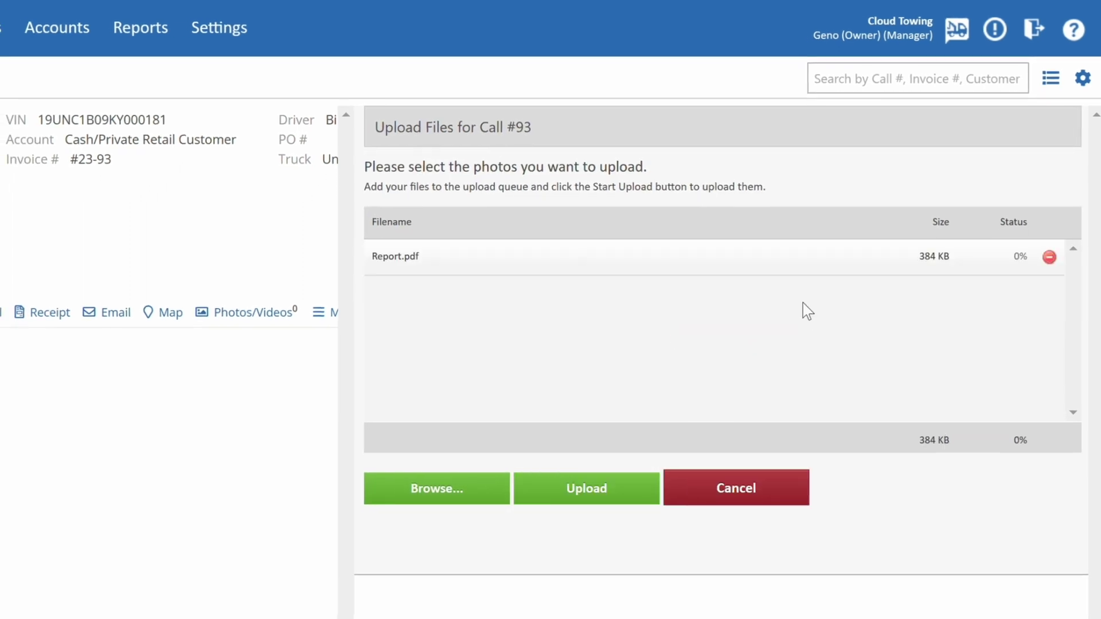
left_click(567, 492)
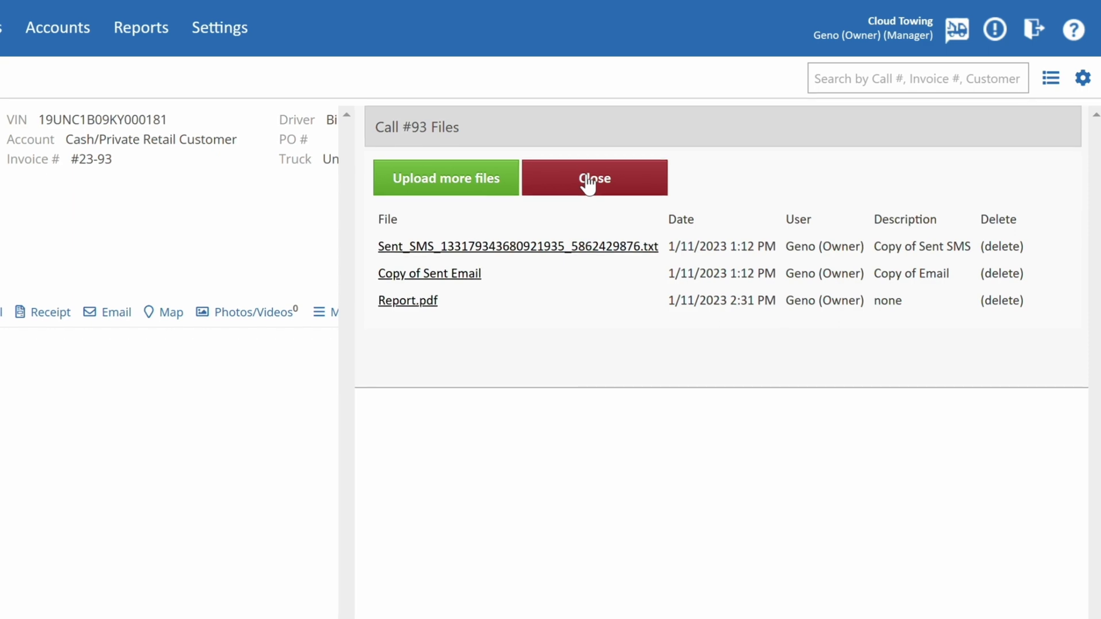
left_click(588, 181)
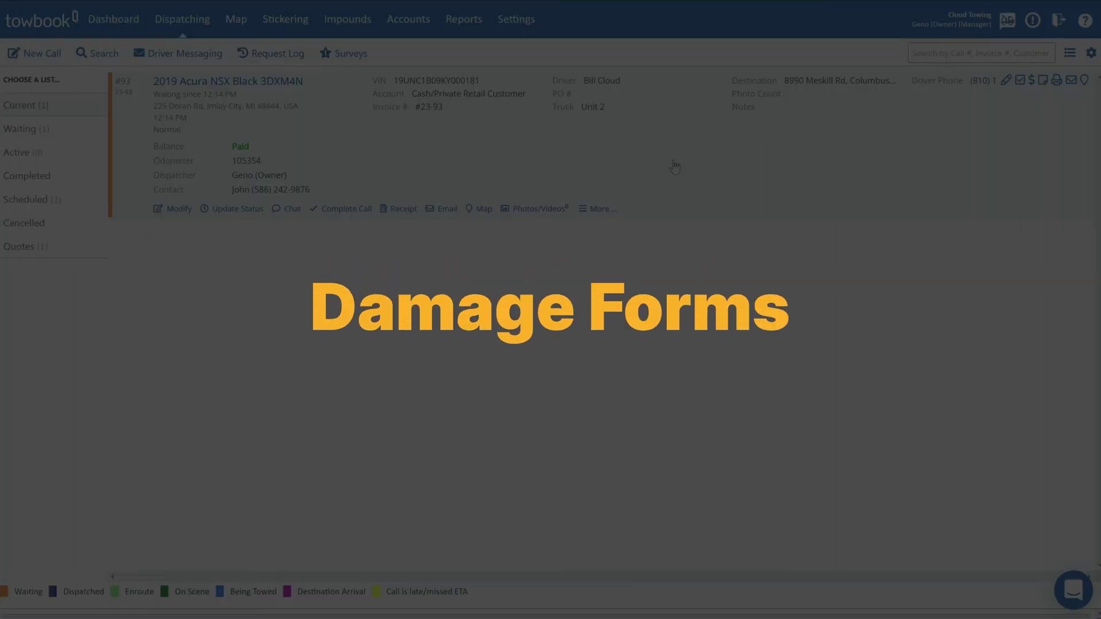
- Open call #93's damage forms to view form #2154001
left_click(601, 208)
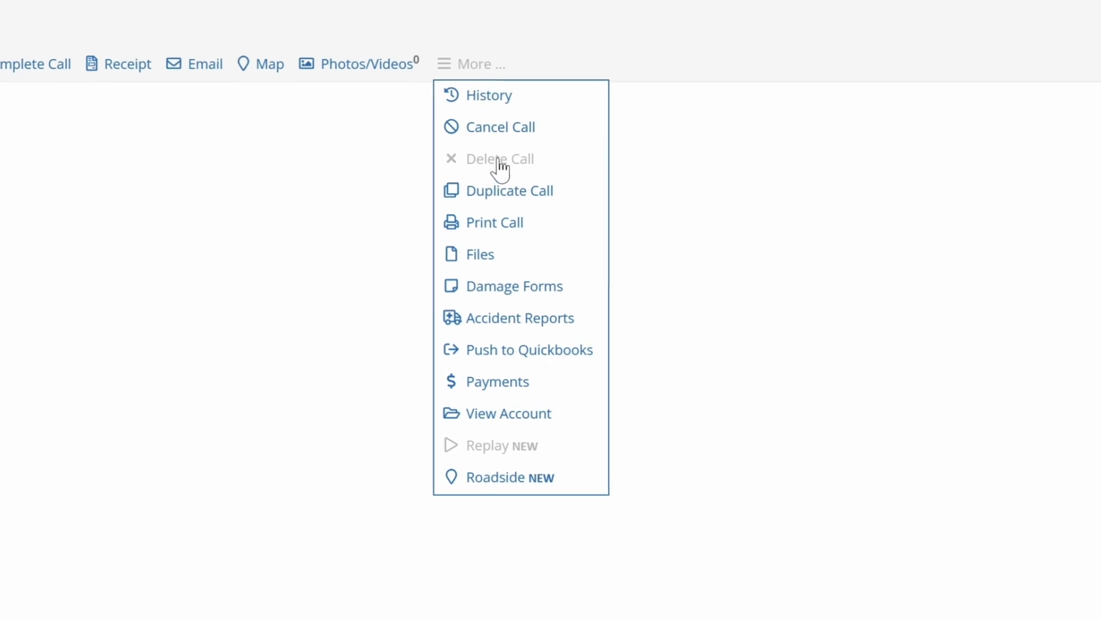
left_click(528, 287)
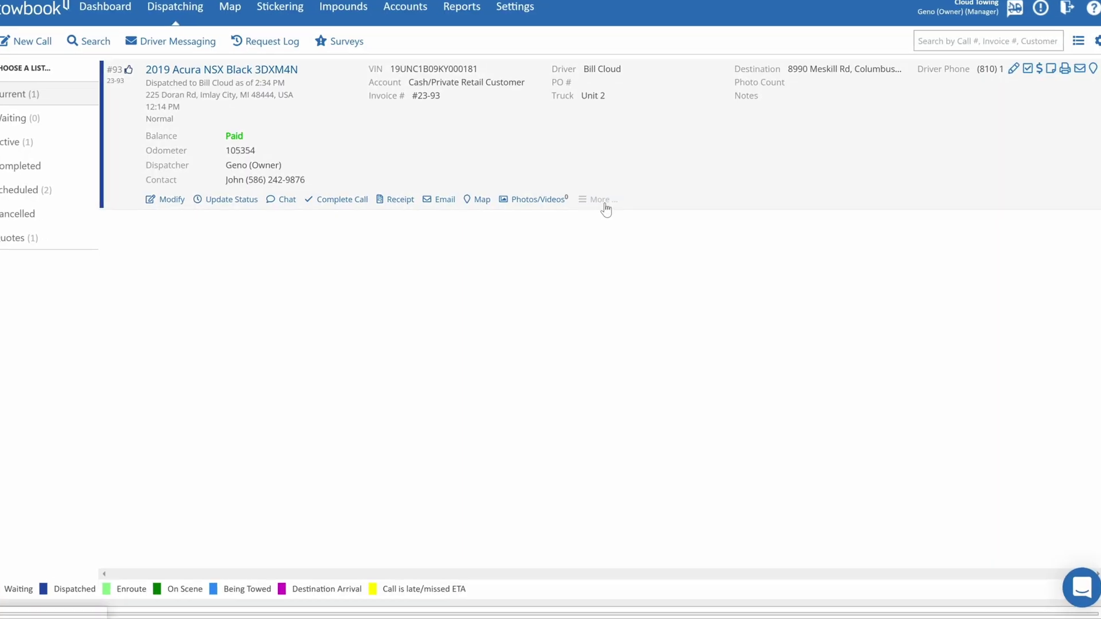
- Start call #93's accident report with attention, purchase order, Nationwide insurance, policy and claim numbers
left_click(602, 199)
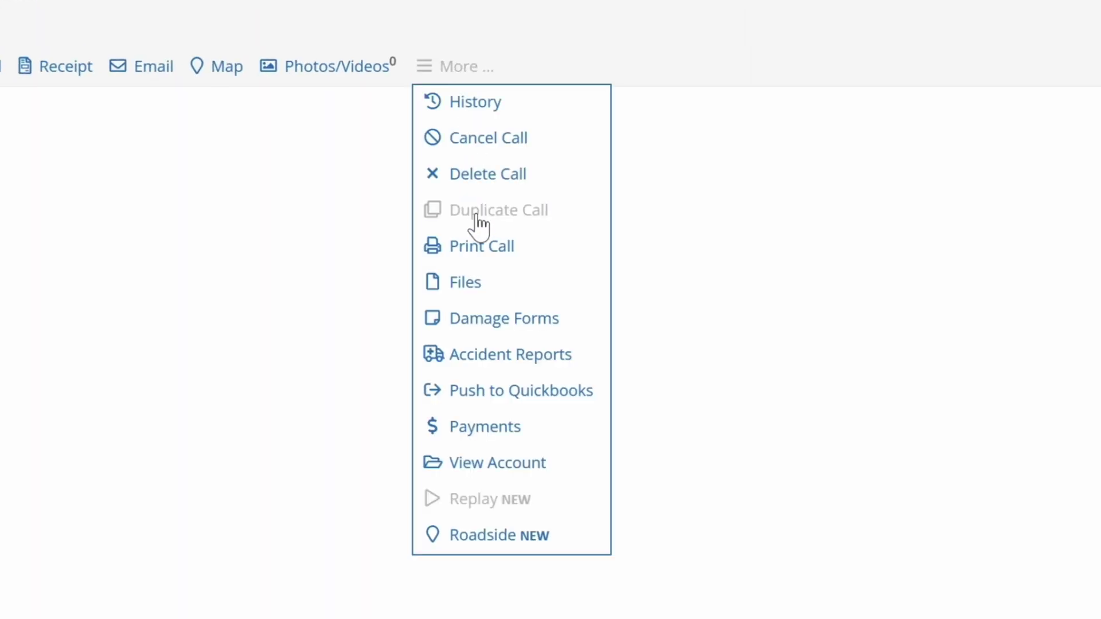
left_click(559, 355)
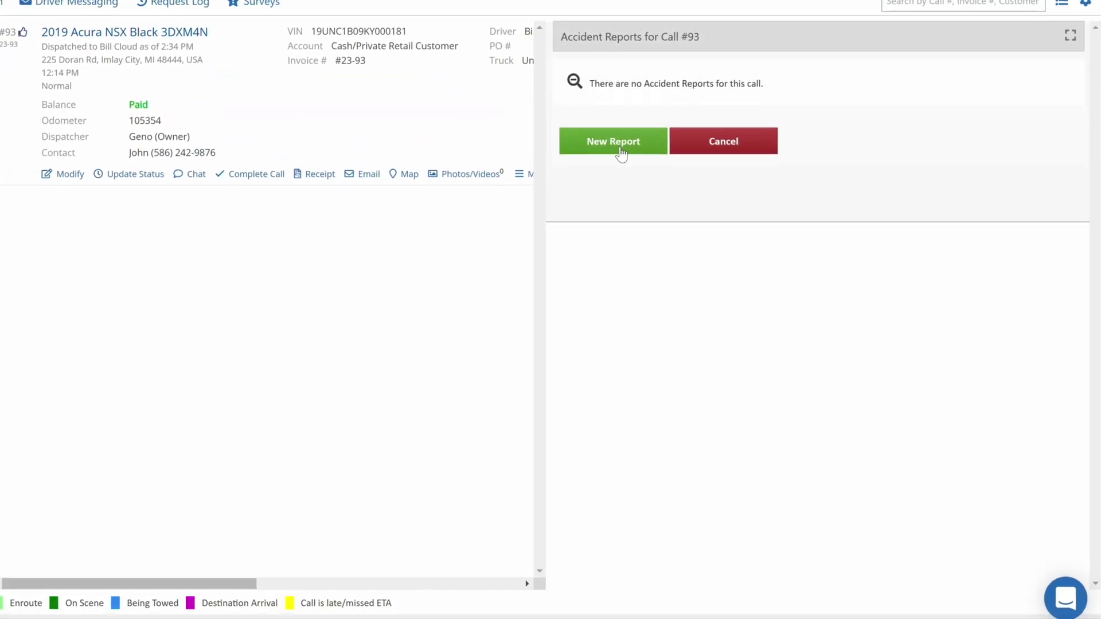
left_click(614, 141)
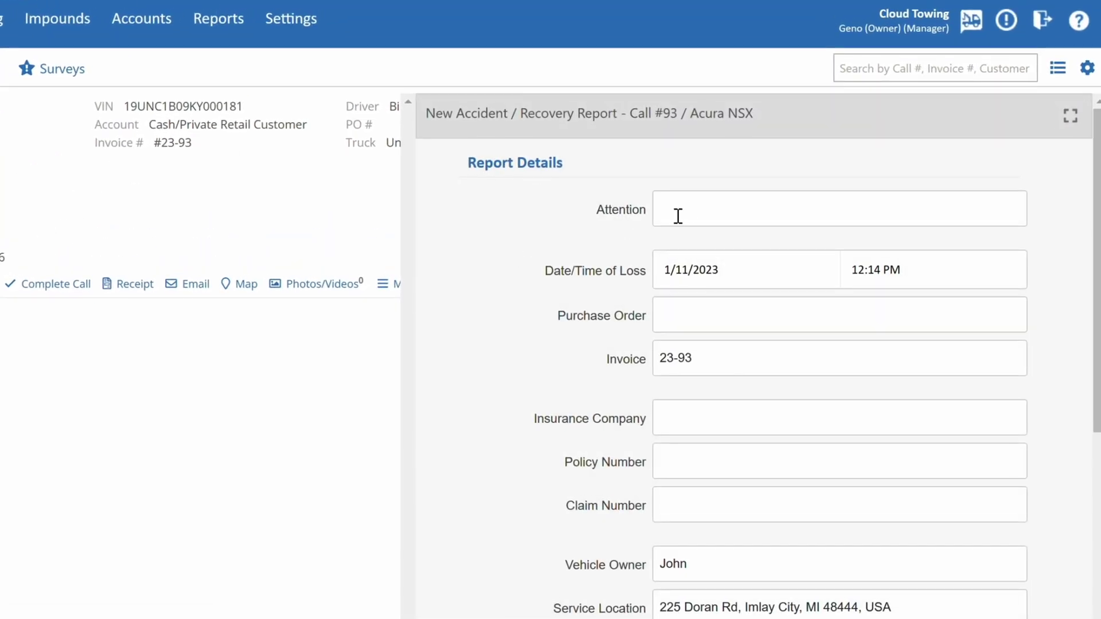
type("James Smith")
left_click(744, 269)
left_click(688, 315)
type("22-8")
left_click(830, 395)
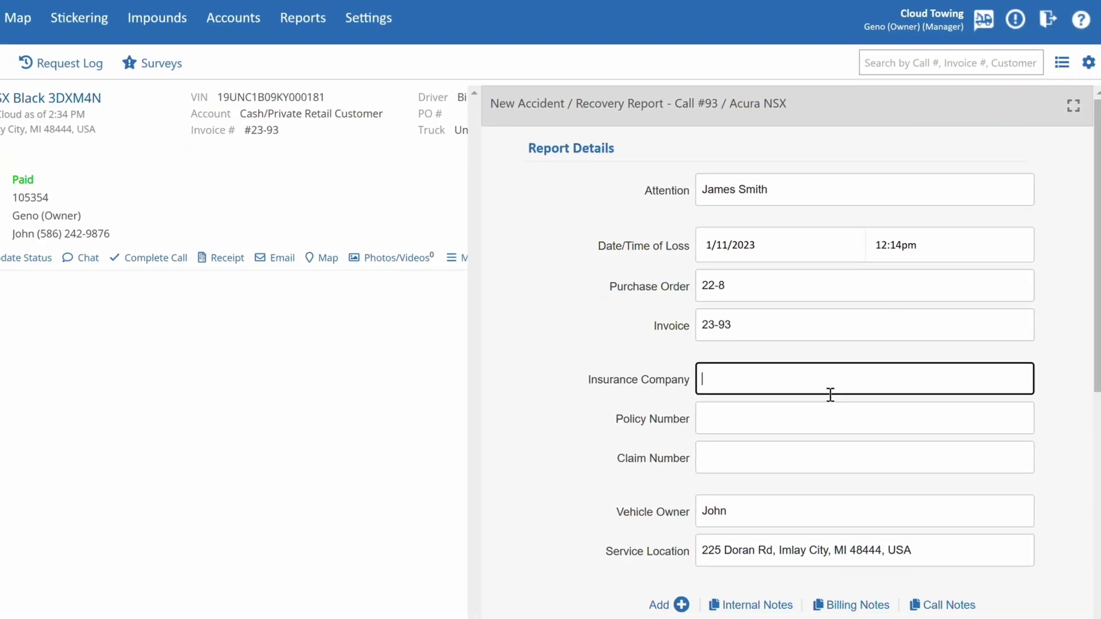
type("Nationwide")
key("Tab")
key("Tab")
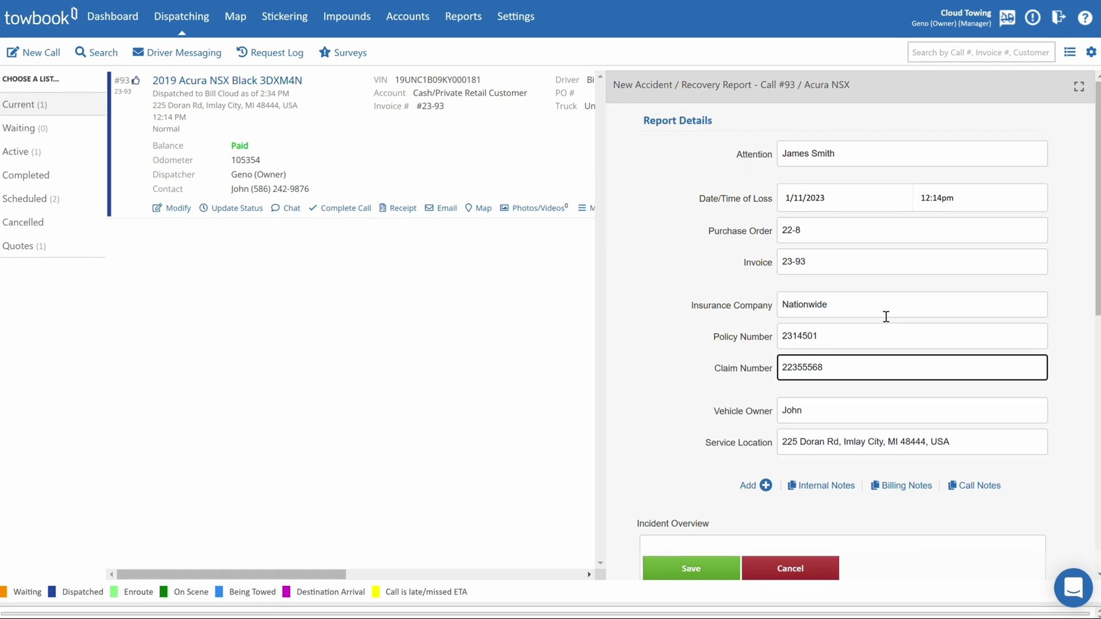
scroll(885, 317, "down", 3)
- Fill in the report's incident overview, services description and required equipment list
left_click(744, 395)
type("On 5/10/22 we responded to a roll-over accident on I-94 Driver Jon Doe and laborer Jane Doe arrived on scene at 3:45pm and began the process of securing the scene. Our 2-person crew handled the install scene prep, which included removing debris from adjacent lanes. Automobile parts were spread across 4 lanes and the state police had traffic completely stopped. Debris removal included plastic panels and glass from the windshield.")
scroll(733, 429, "down", 2)
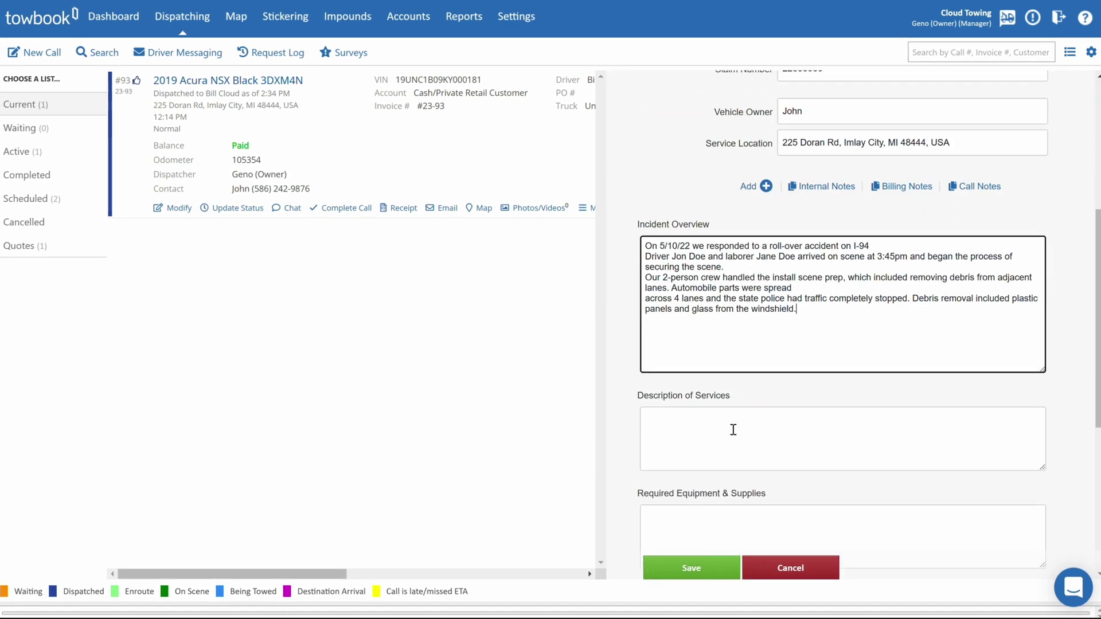
left_click(733, 430)
type("Step 1 in the recovery process was winching the 2007 Honda Acura TL from the ditch, 57 feed from the roadway. This process took 1.25 hours and required the use of a chain saw to cut branches from a tree that was in the way. The vehicle was upside down, and had to be pulled to the roadway so it could be rolled back on it's wheels. Step 2 of recovery included fluid cleanup where the vehicle rested on the road upside down. The vehicle was leaking fuel and oil on the roadway. This process took 1.5 hours and required both employees (.75 hours per person).")
scroll(774, 387, "down", 5)
scroll(740, 258, "down", 1)
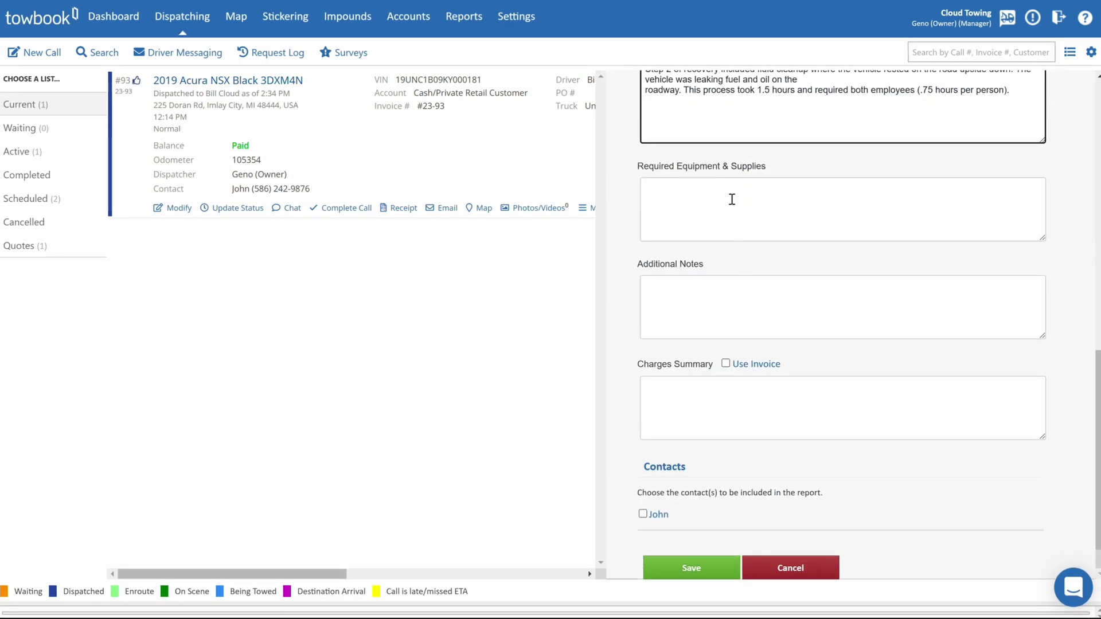
left_click(665, 201)
type("-2 employees (1 driver and 1 laborer) -1 flatbed truck -2 bags of oil dry -1 roll of crash wrap")
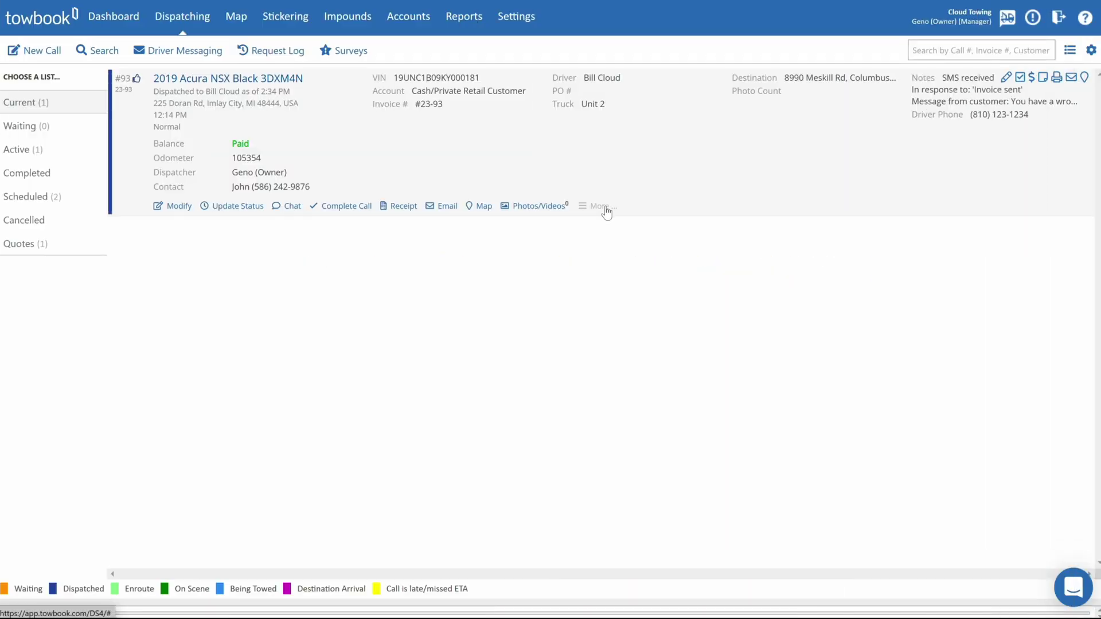
- Push the call to QuickBooks, then record call #95's $249.90 Square payment, reference 22-10
left_click(599, 206)
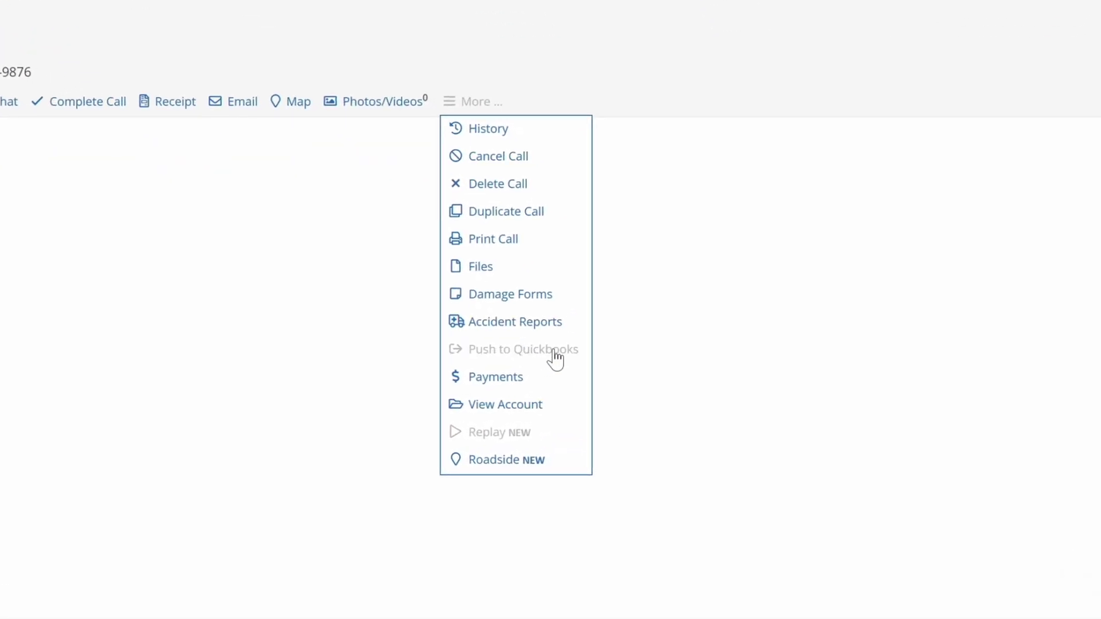
left_click(555, 355)
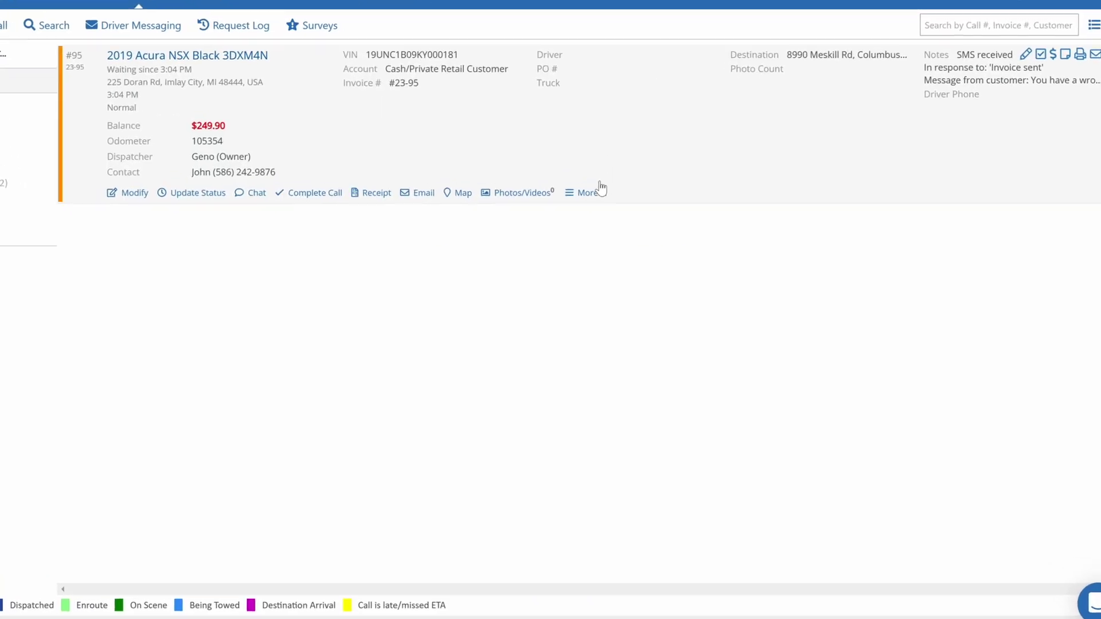
left_click(598, 204)
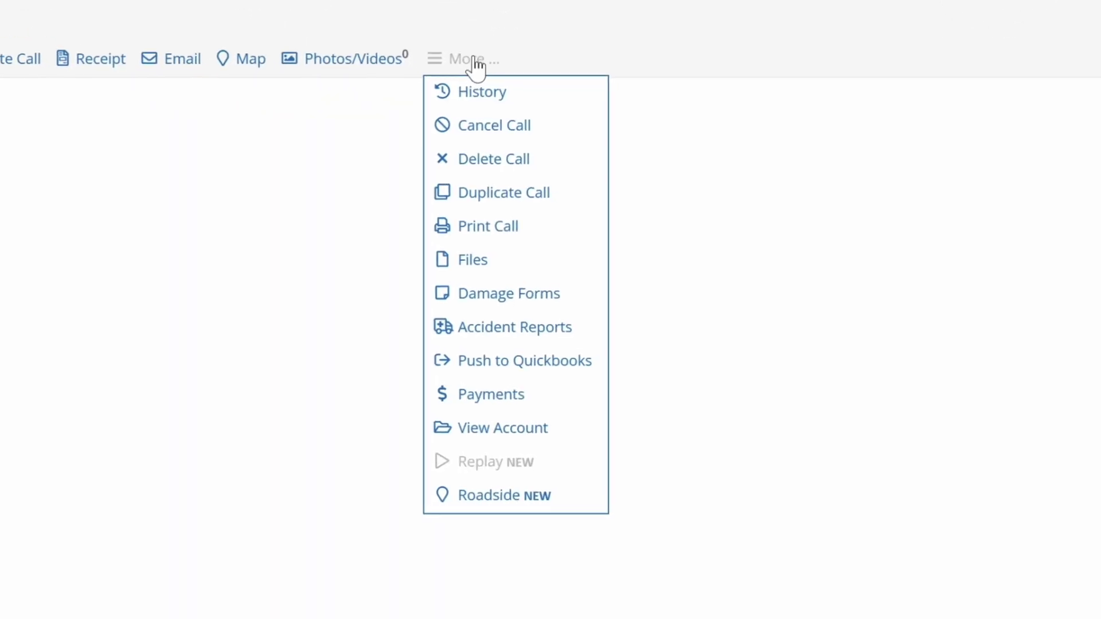
left_click(511, 396)
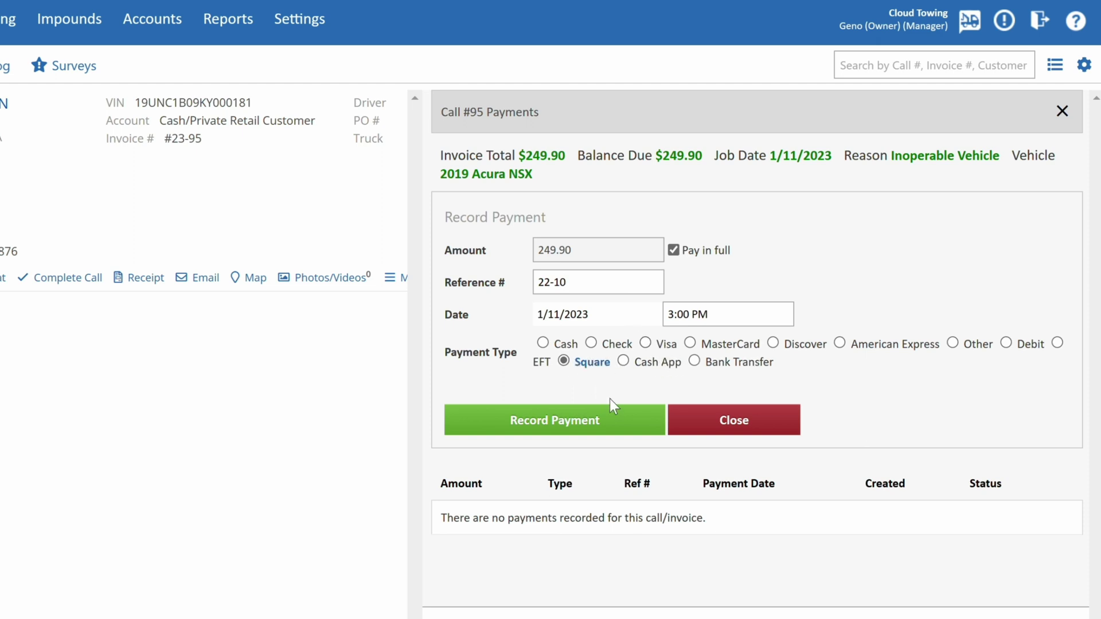
left_click(616, 423)
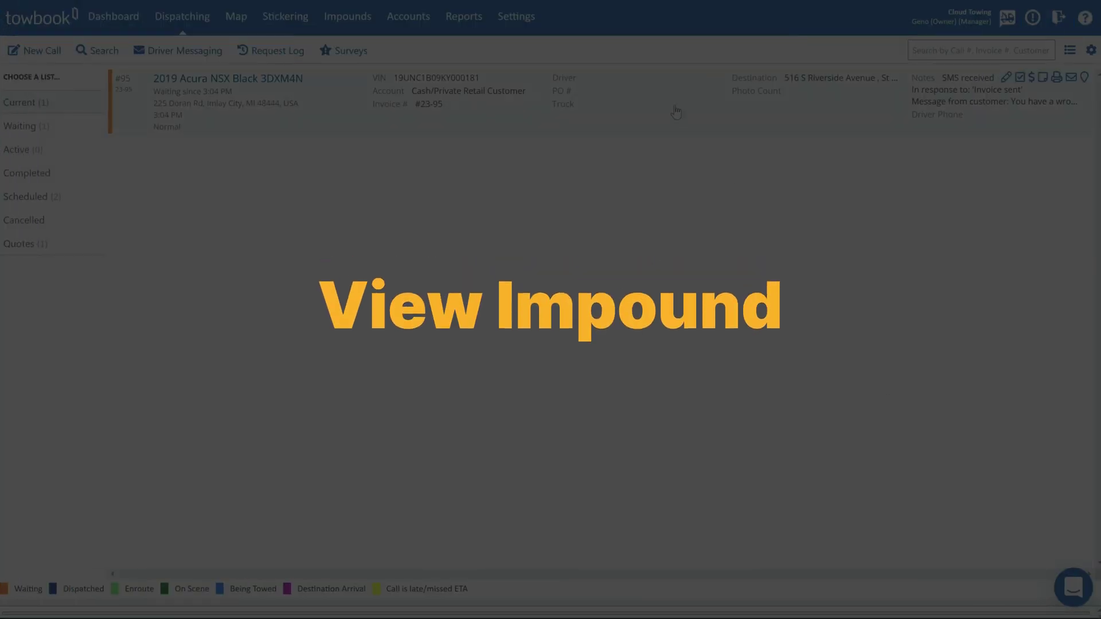
- Expand call #95 and view its impound record 23-95 for the 2019 Acura NSX
left_click(676, 110)
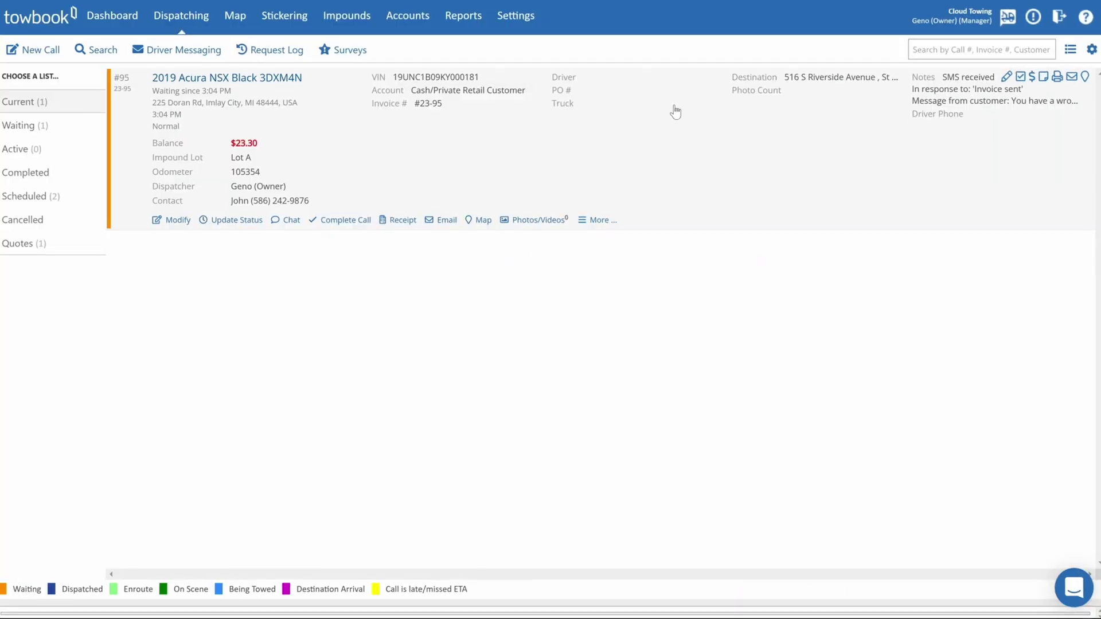
left_click(585, 207)
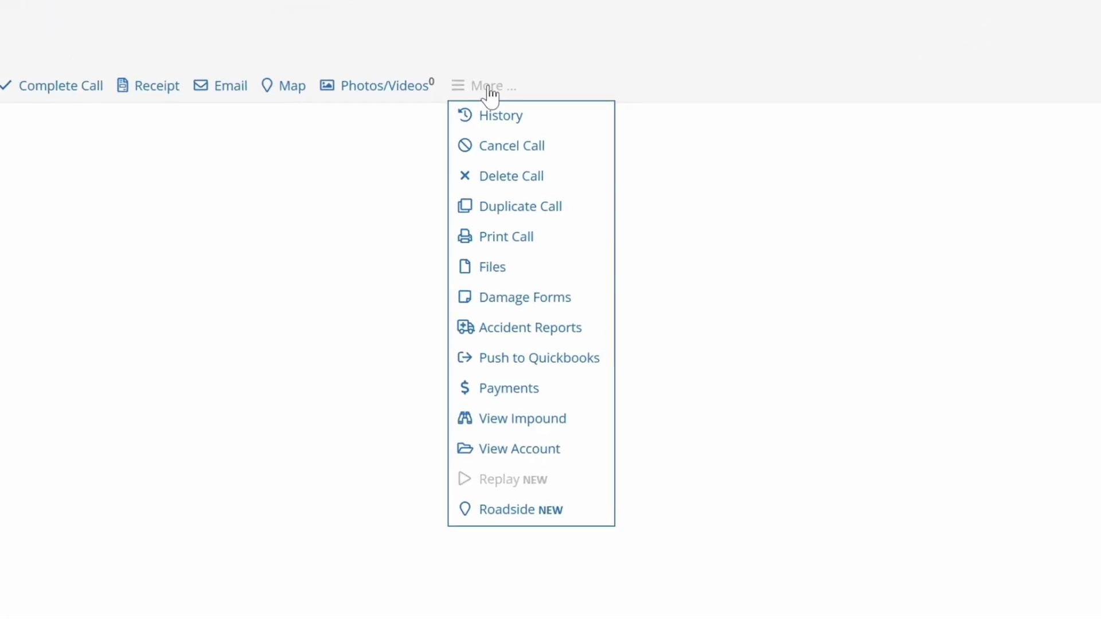
left_click(549, 420)
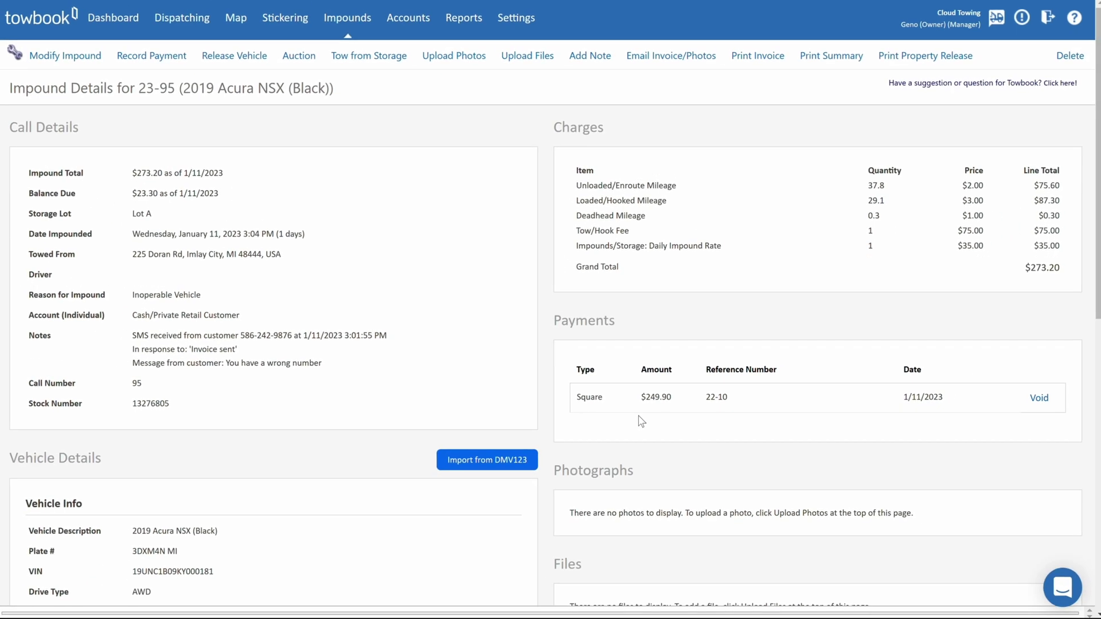
scroll(641, 421, "down", 4)
scroll(641, 421, "down", 6)
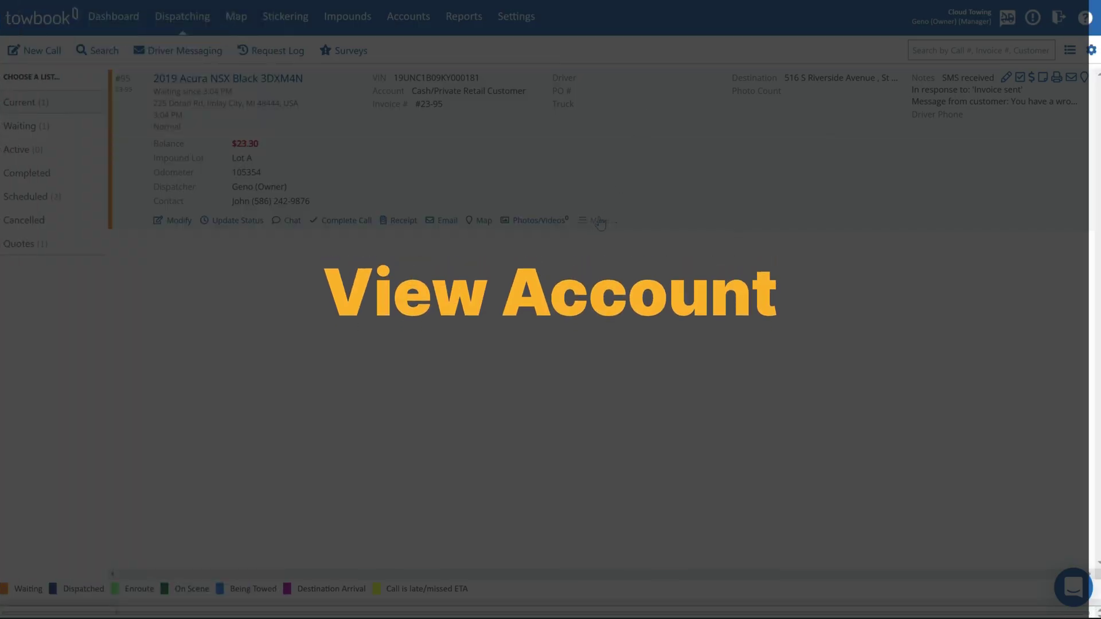
- View the customer account, then replay Lexus call #82's driver route at 1x speed
left_click(600, 223)
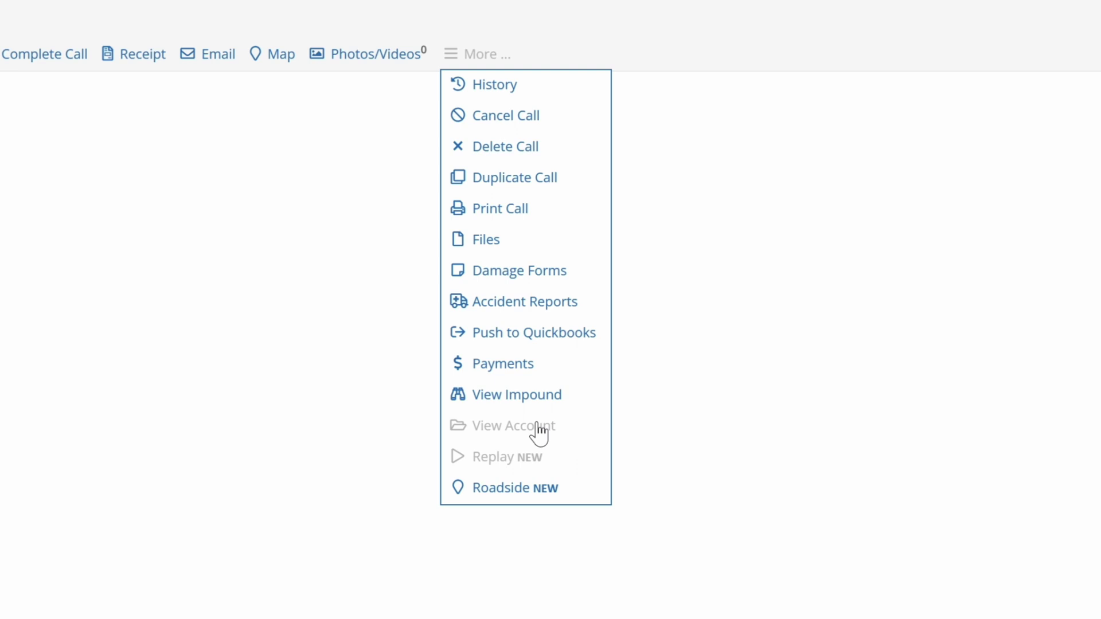
left_click(513, 426)
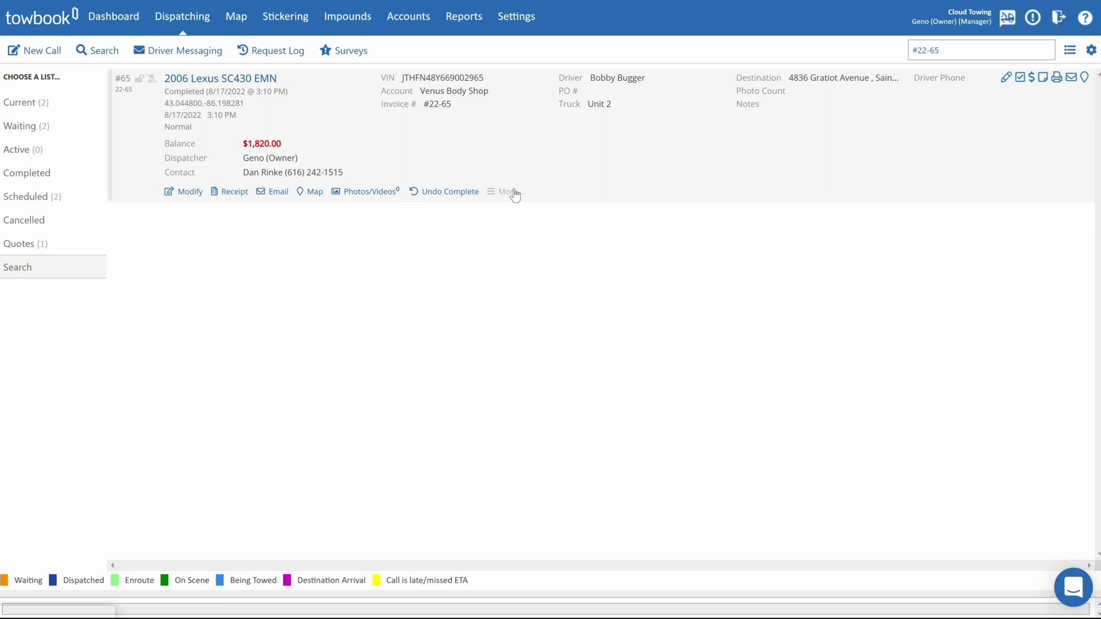
left_click(510, 191)
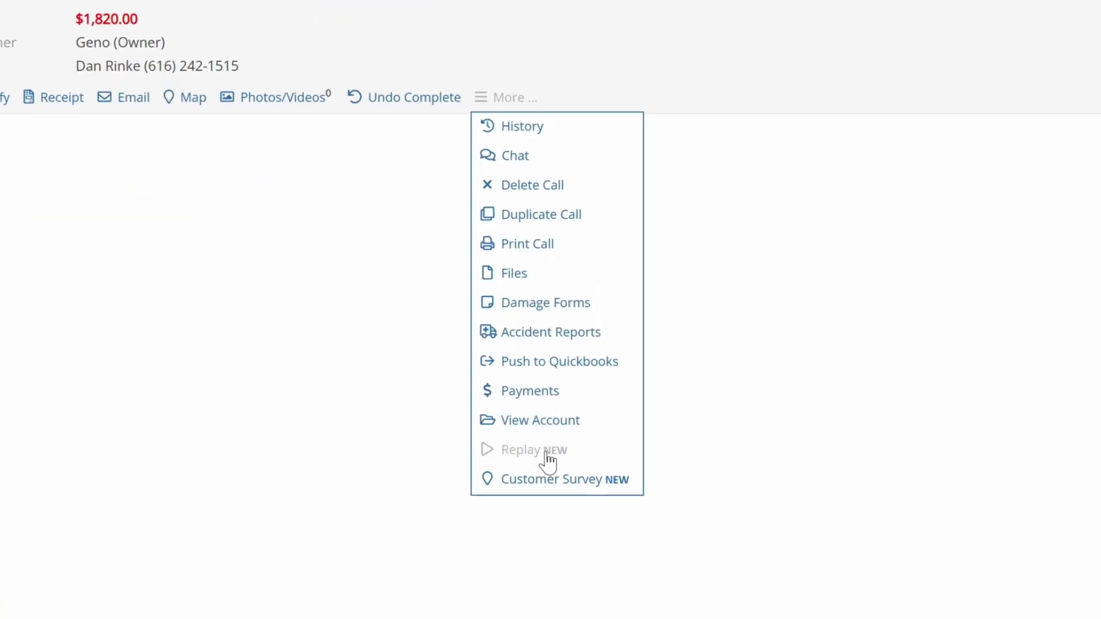
left_click(533, 450)
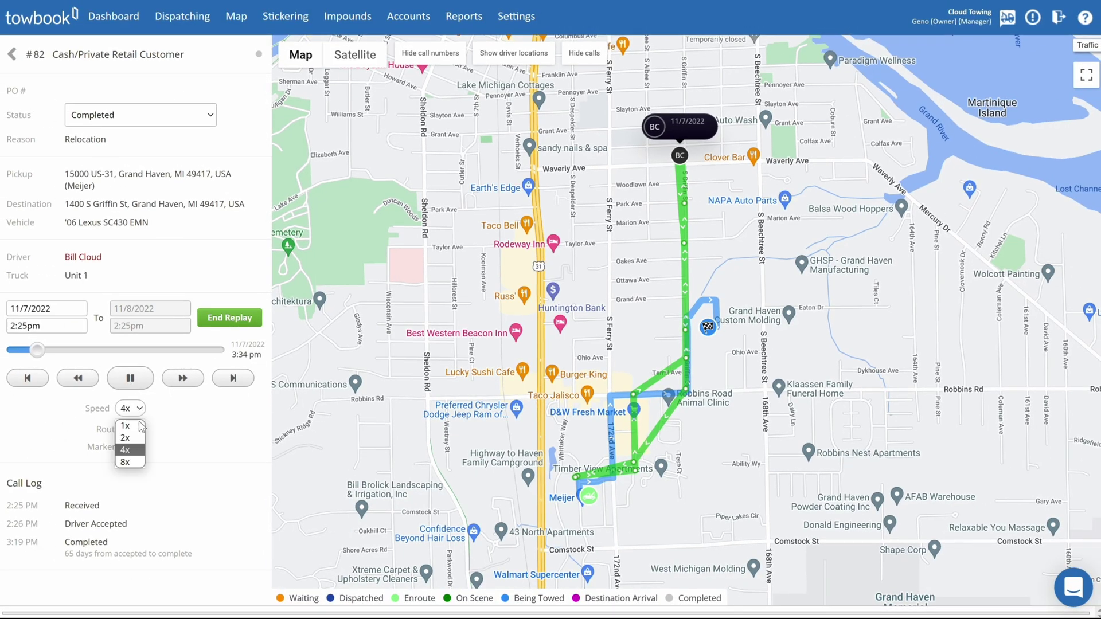
left_click(126, 425)
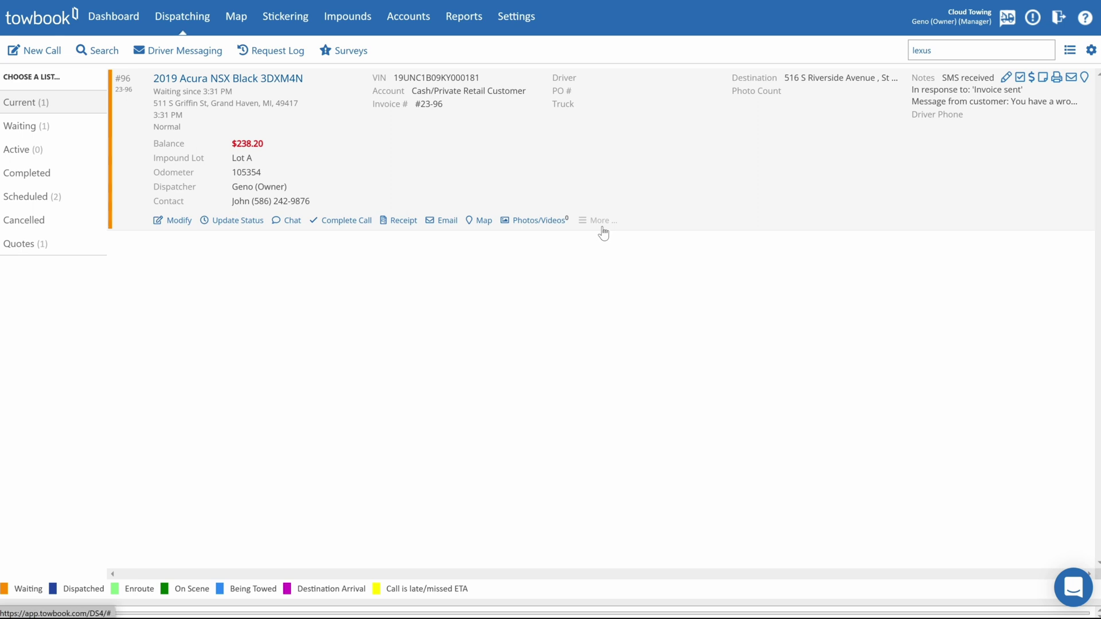
left_click(599, 220)
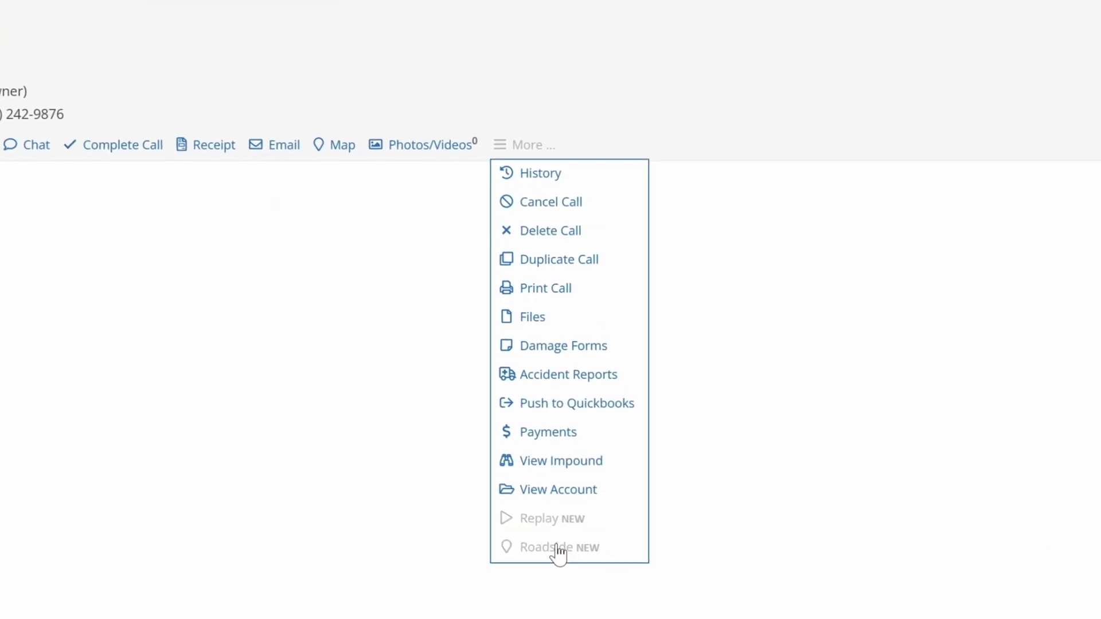
left_click(560, 549)
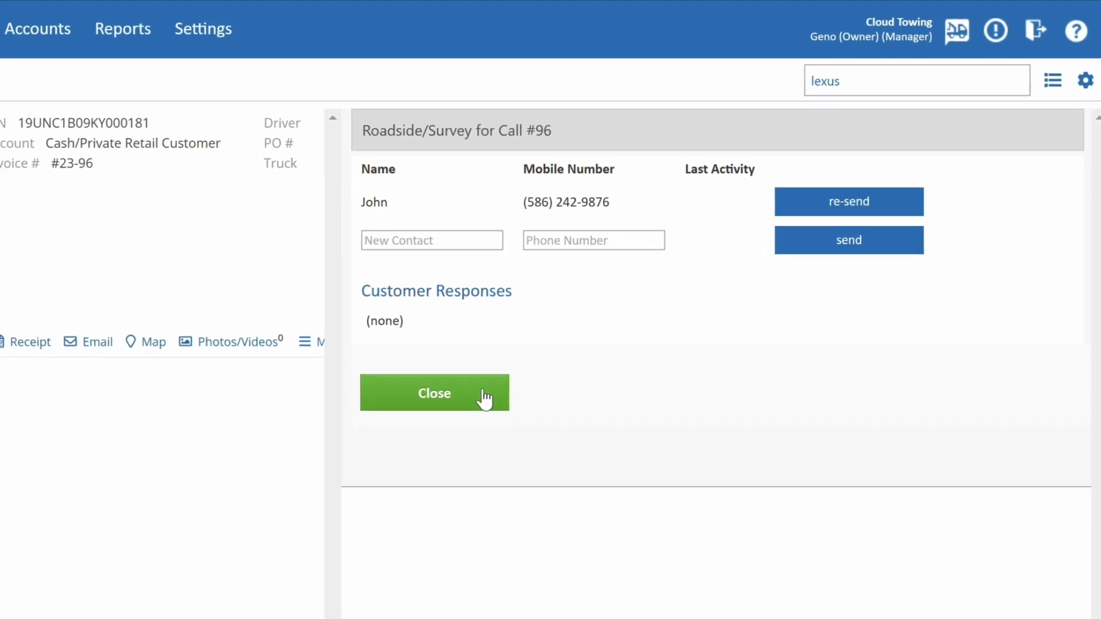
left_click(465, 411)
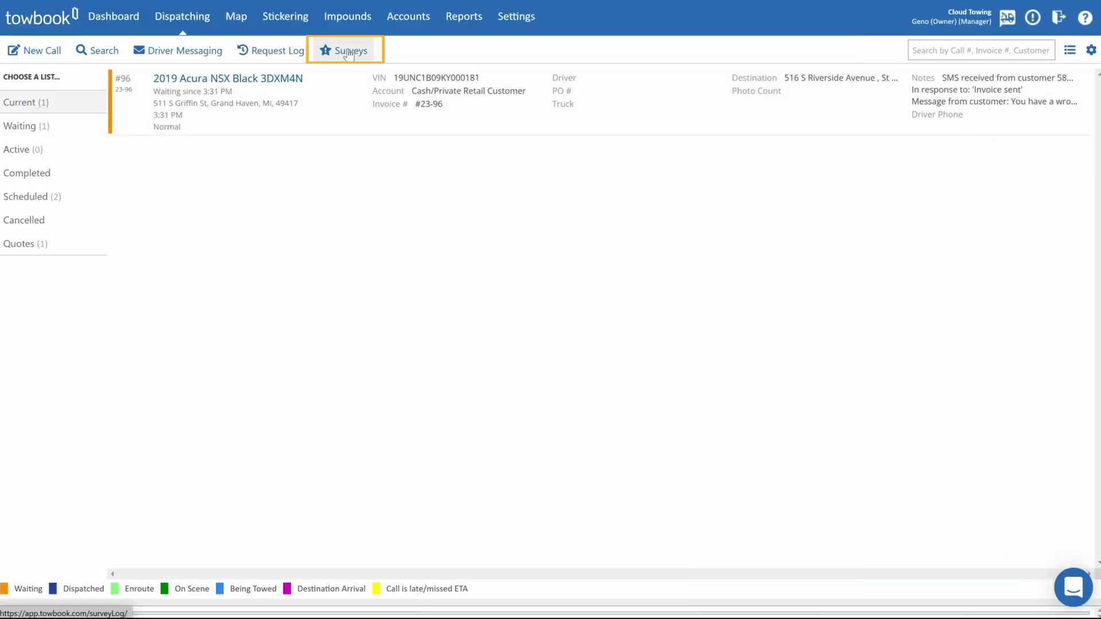
- Show Cloud Towing's survey reviews and expand the review for call 30
left_click(349, 51)
left_click(90, 222)
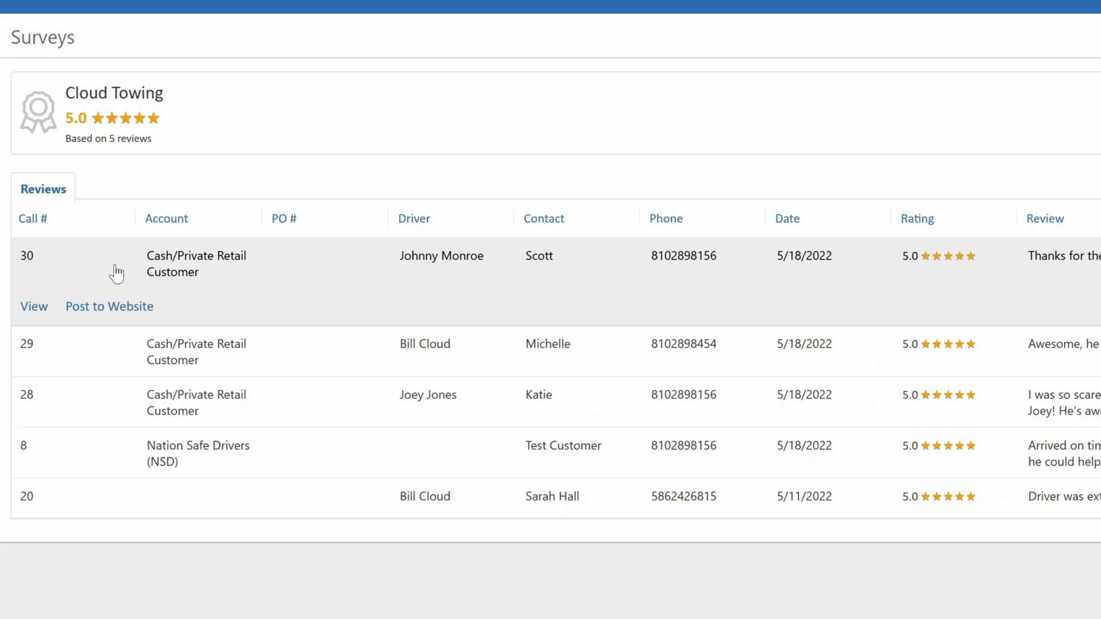